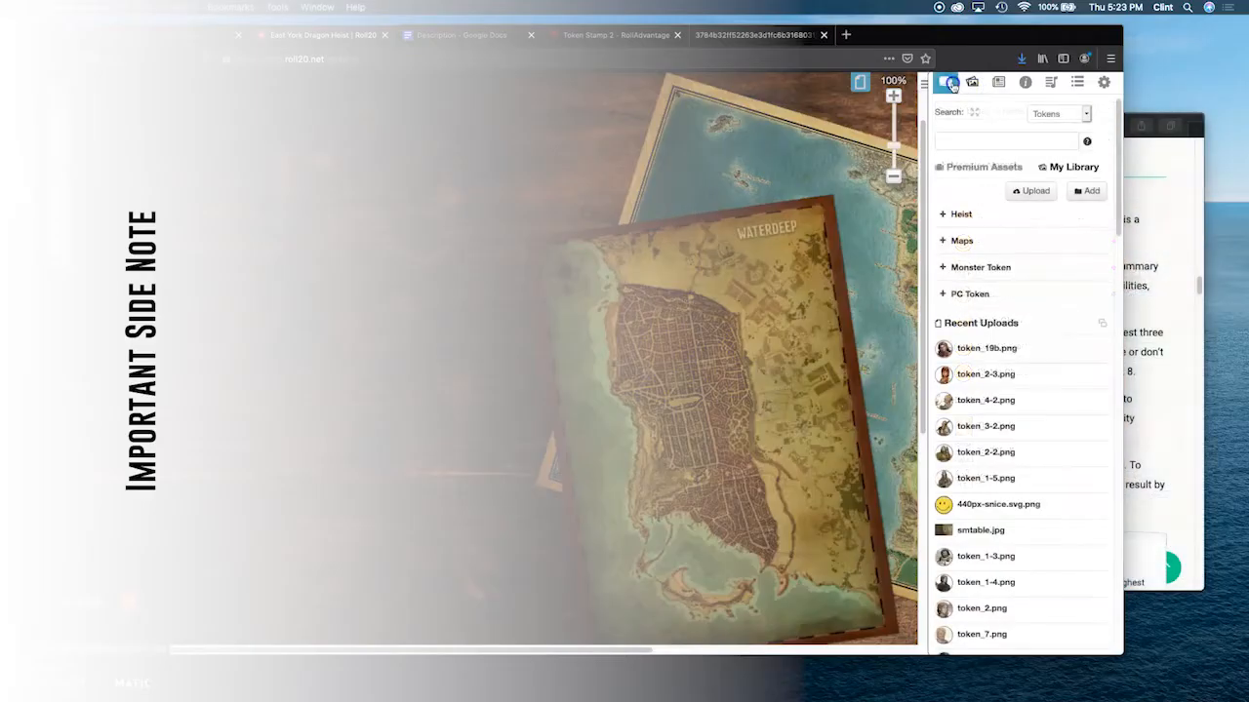
Step: Open the second back-up character from the journal and start creating it with the Charactermancer
left_click(946, 82)
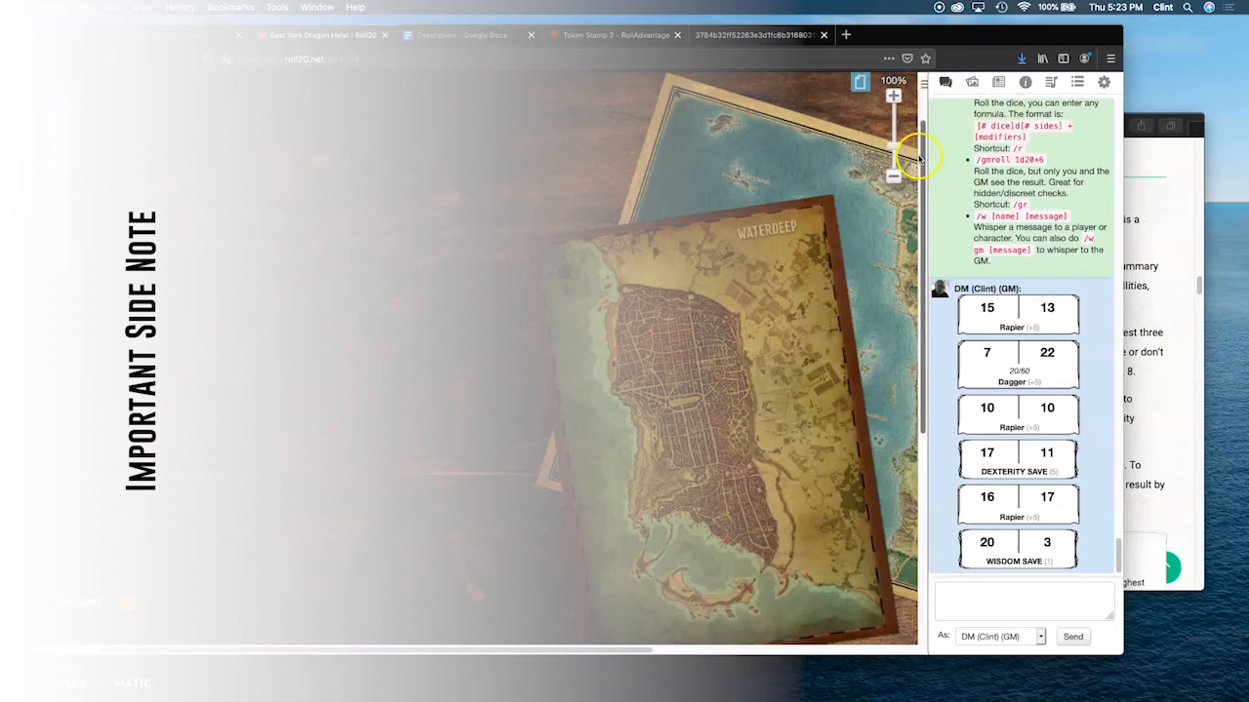
left_click(999, 84)
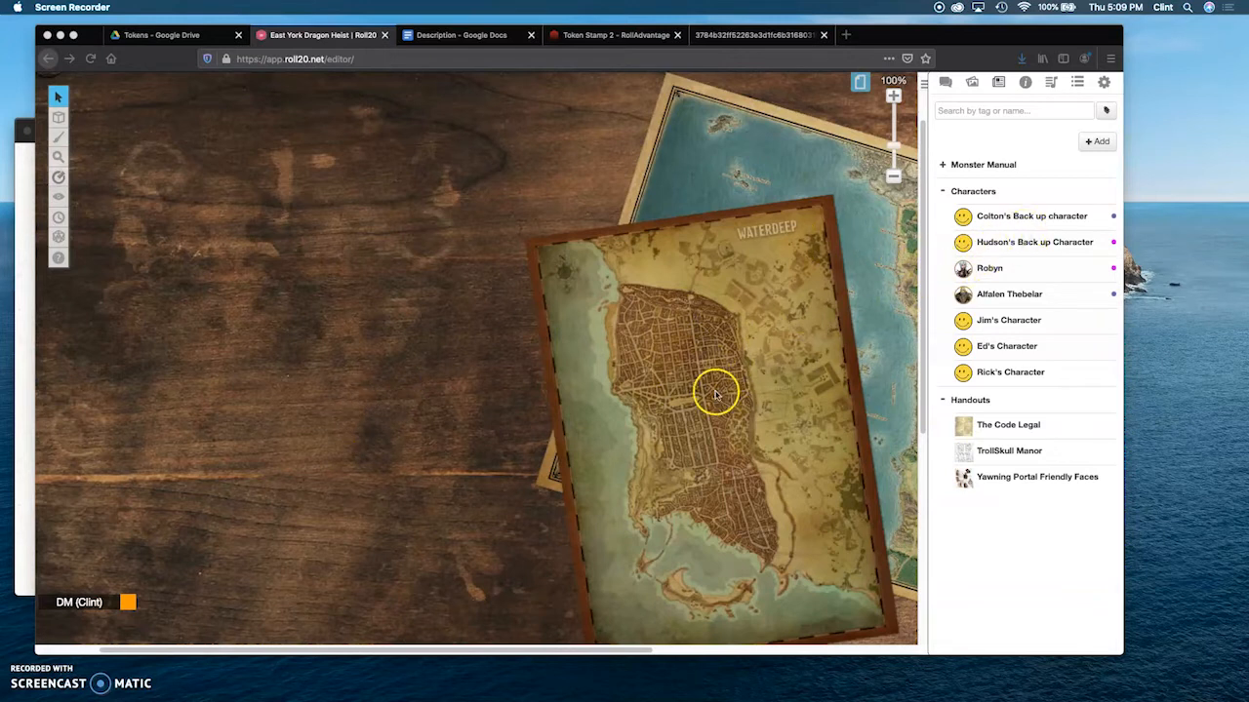
left_click(993, 244)
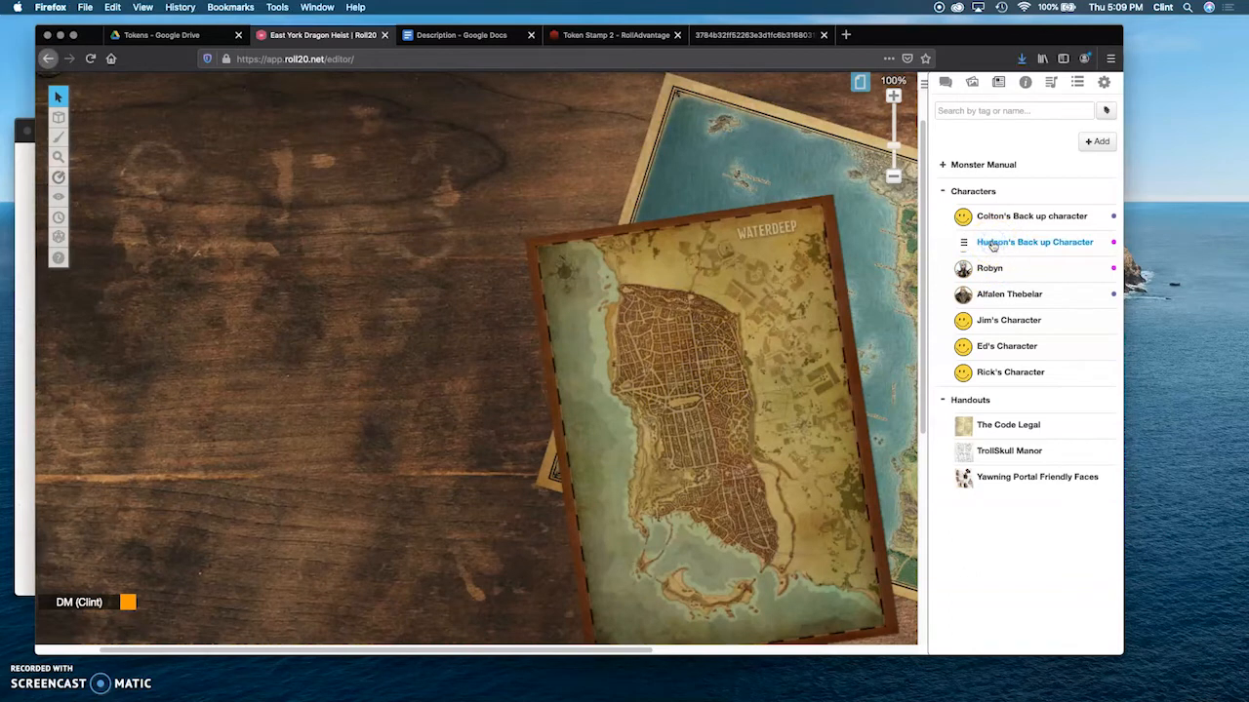
left_click(993, 244)
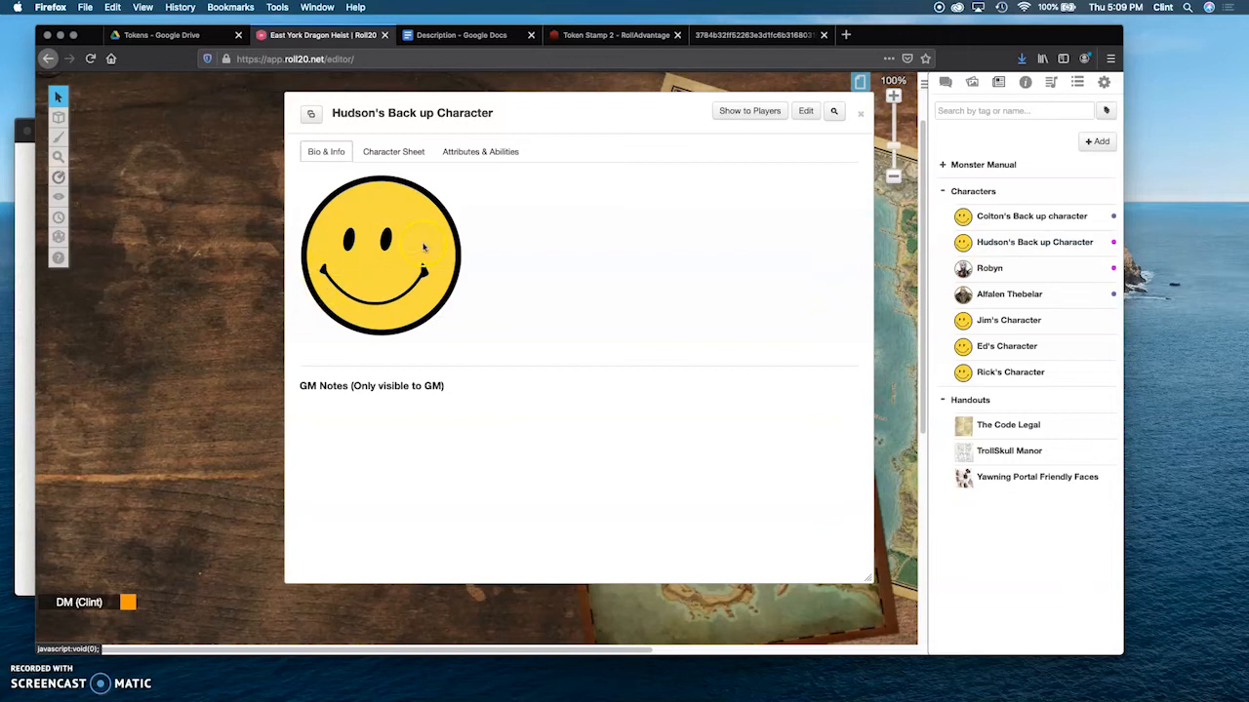
left_click(403, 153)
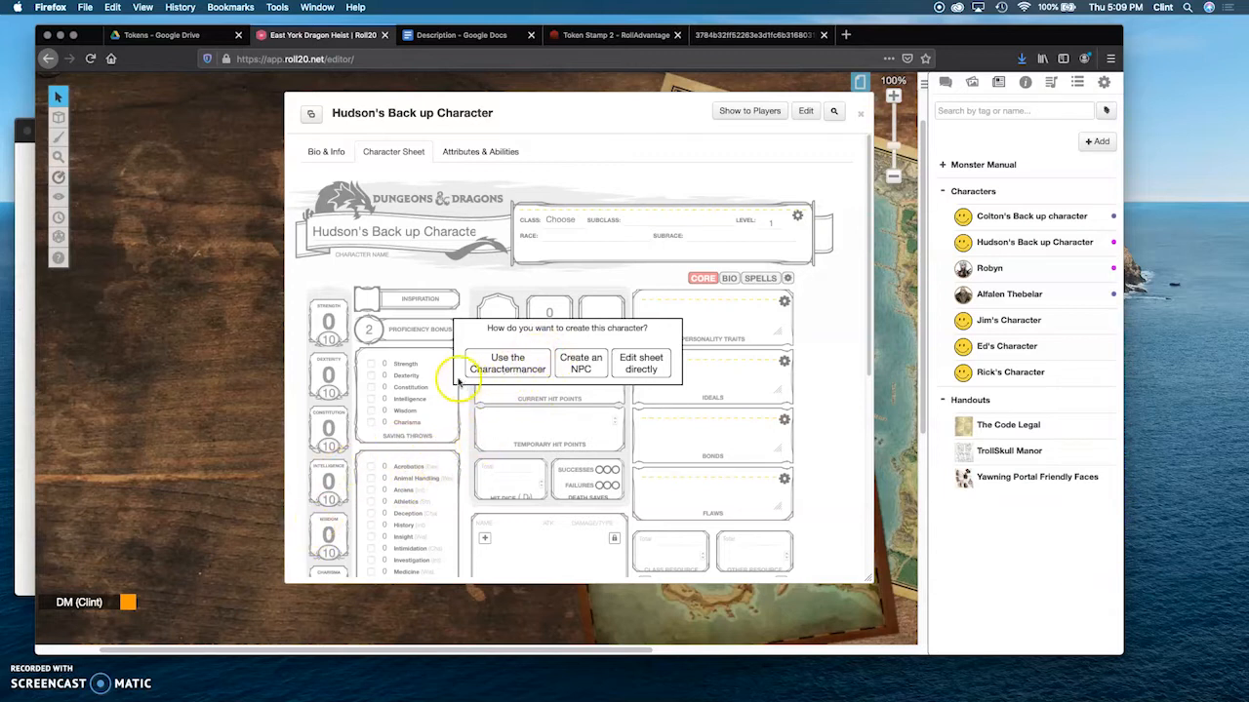
left_click(505, 361)
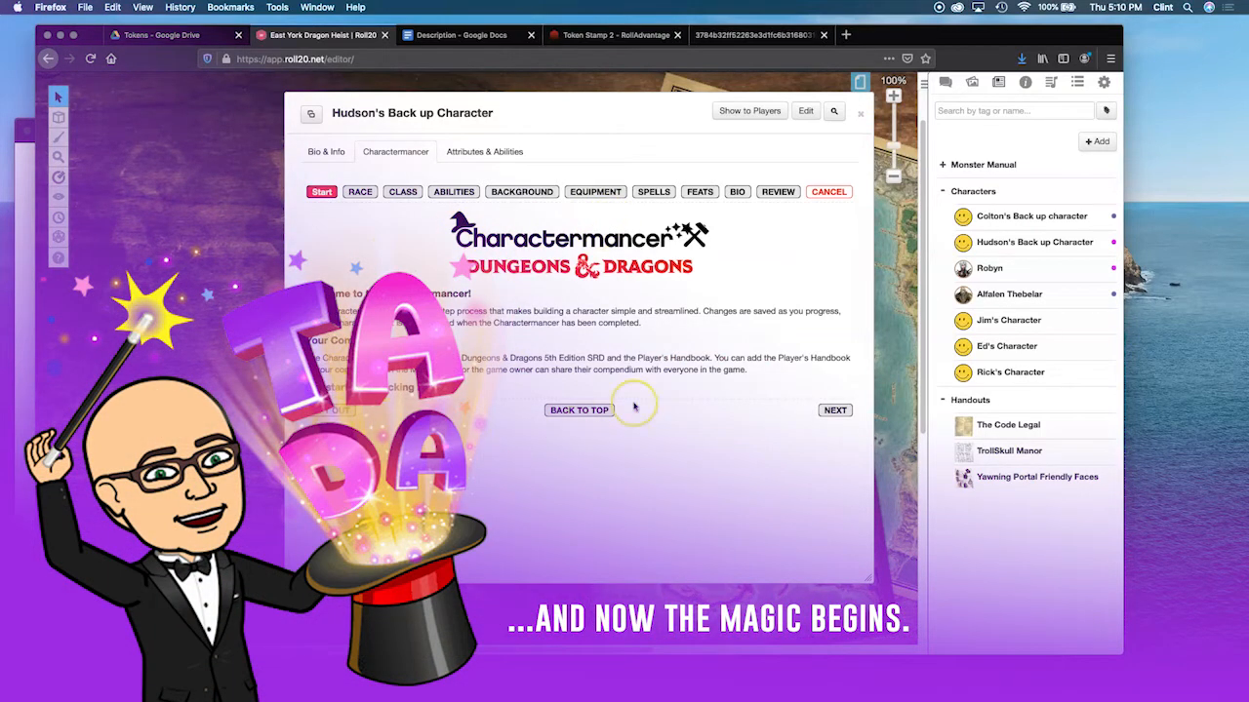
Step: Go to the race stage and set the race to Halfling (SRD) with a Chaotic Good alignment
left_click(835, 411)
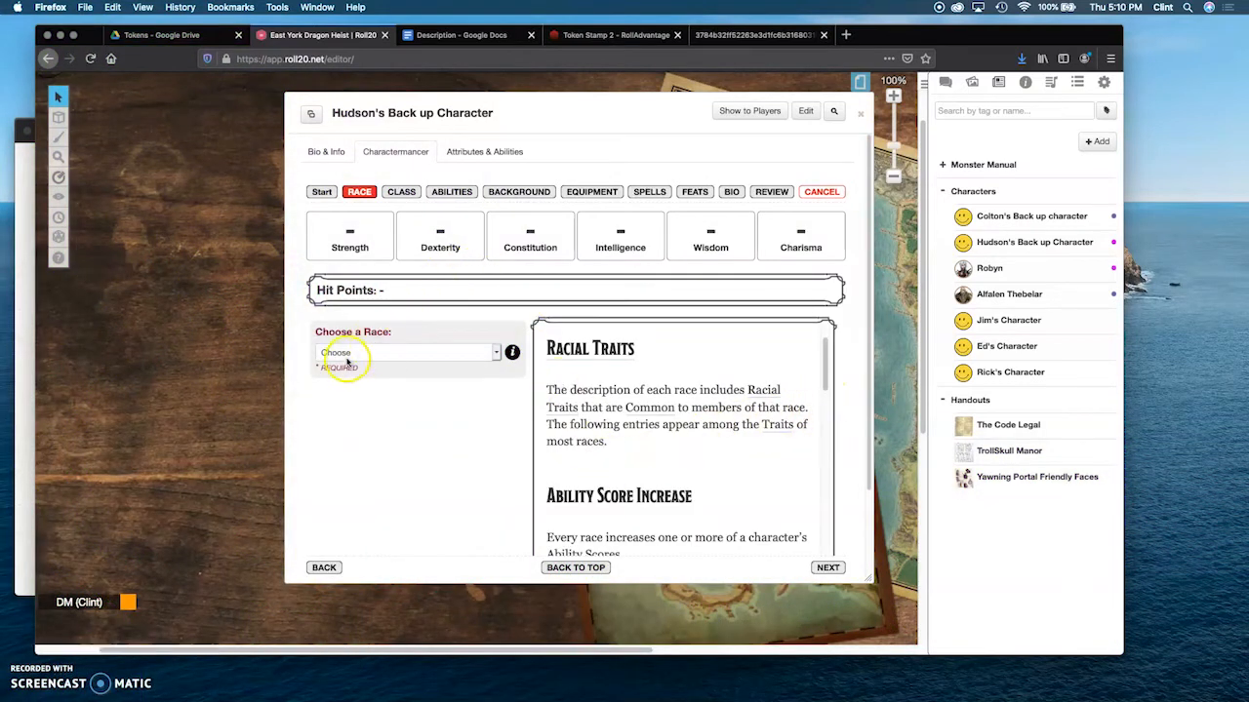
left_click(497, 354)
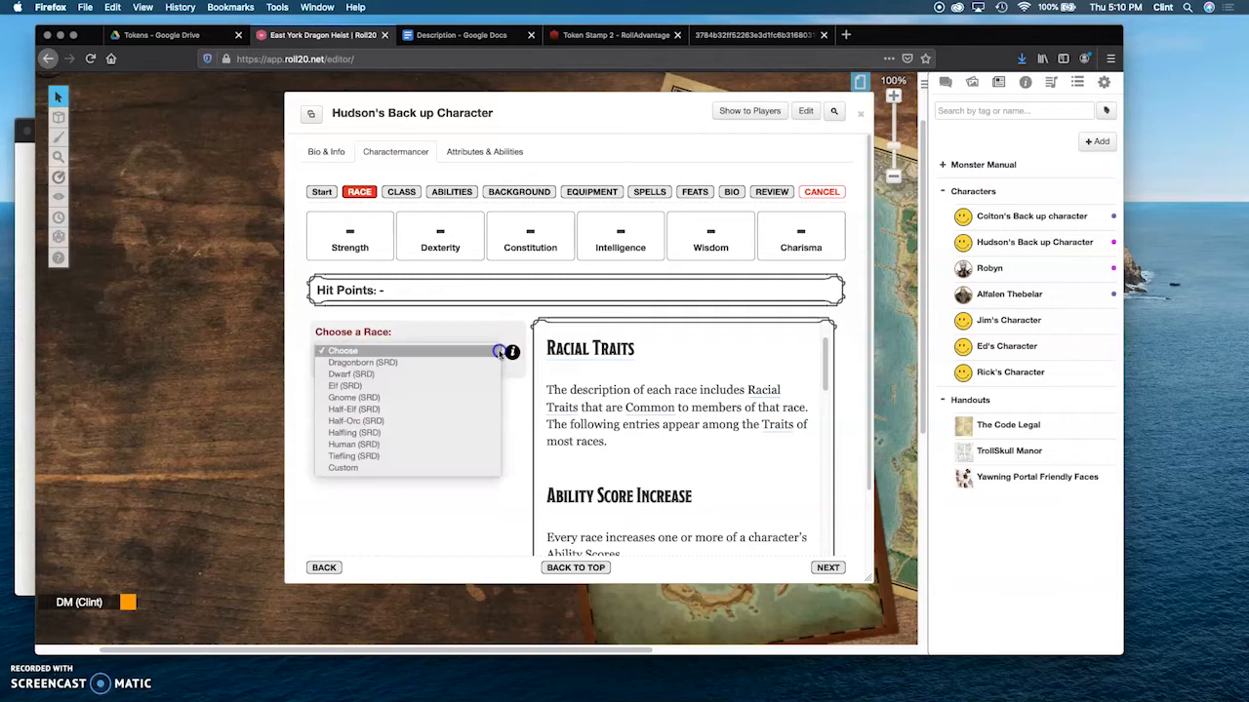
left_click(347, 432)
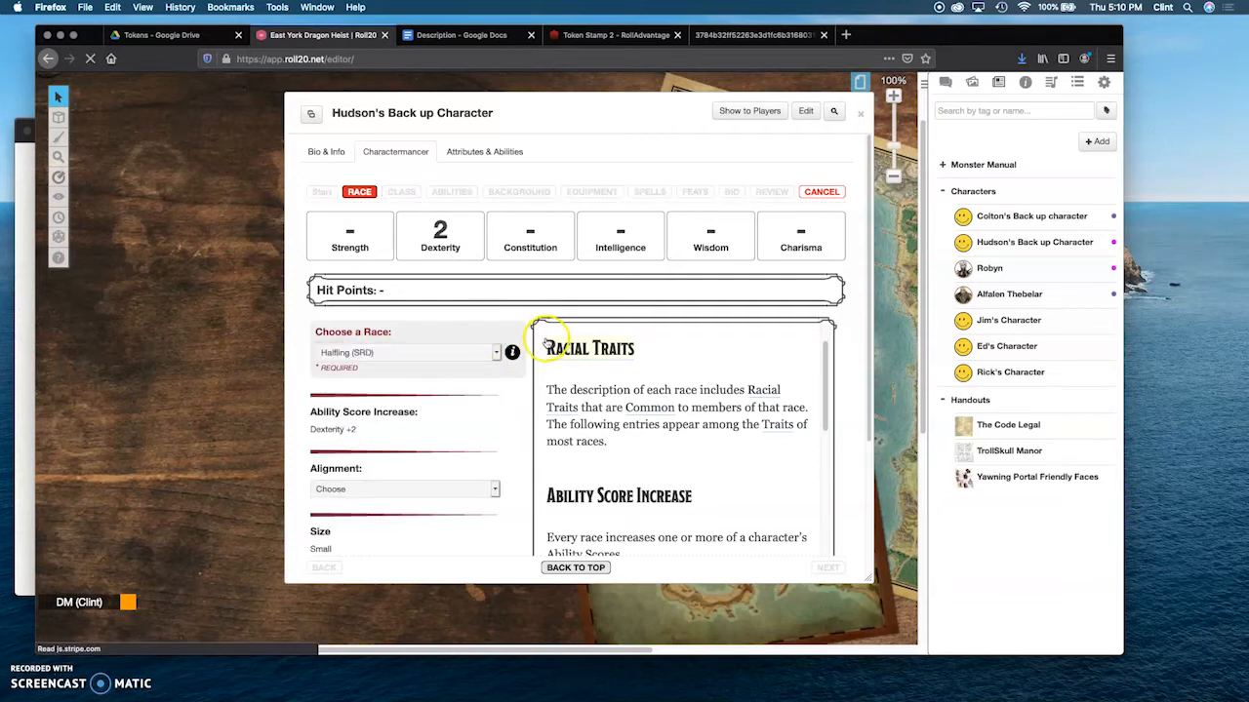
scroll(399, 413, "down", 2)
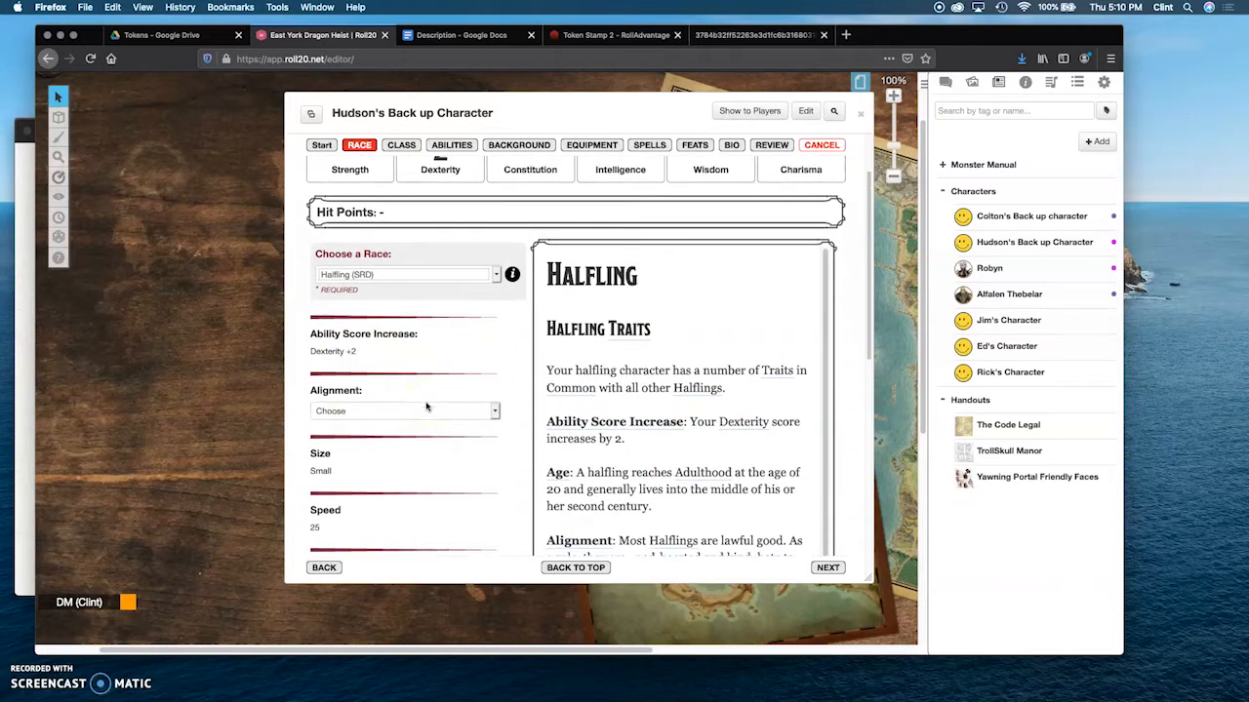
scroll(415, 400, "down", 1)
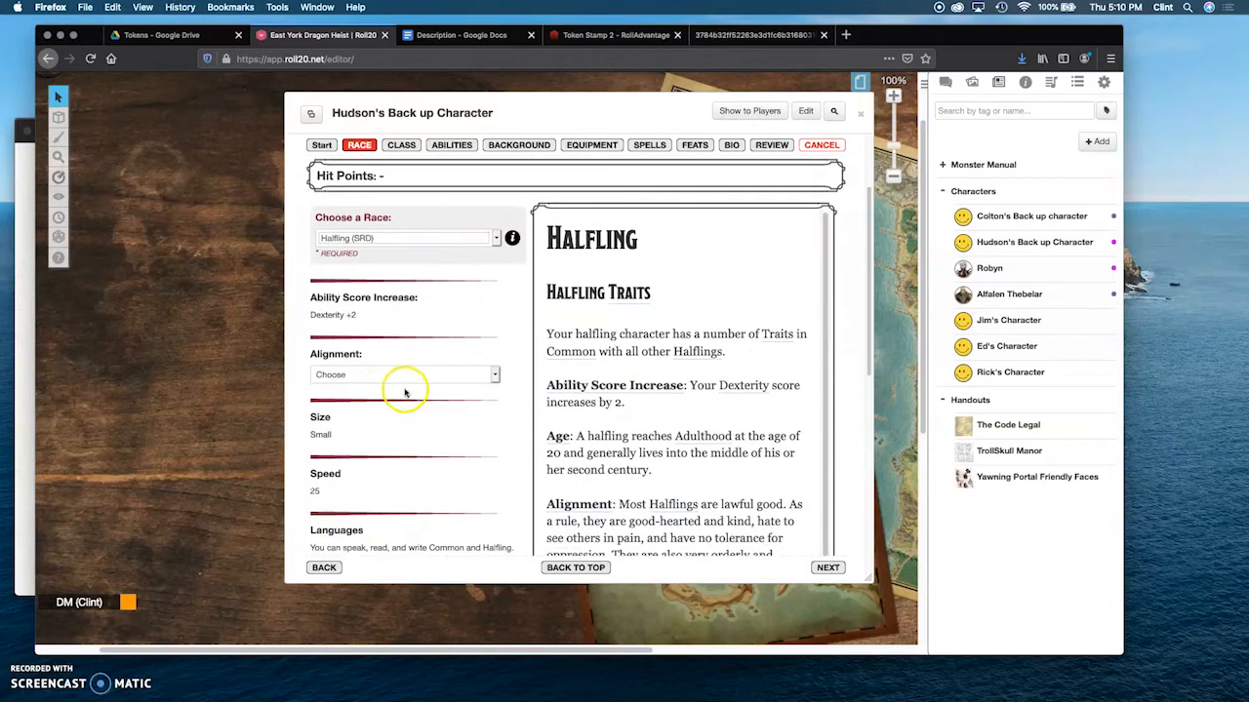
left_click(493, 375)
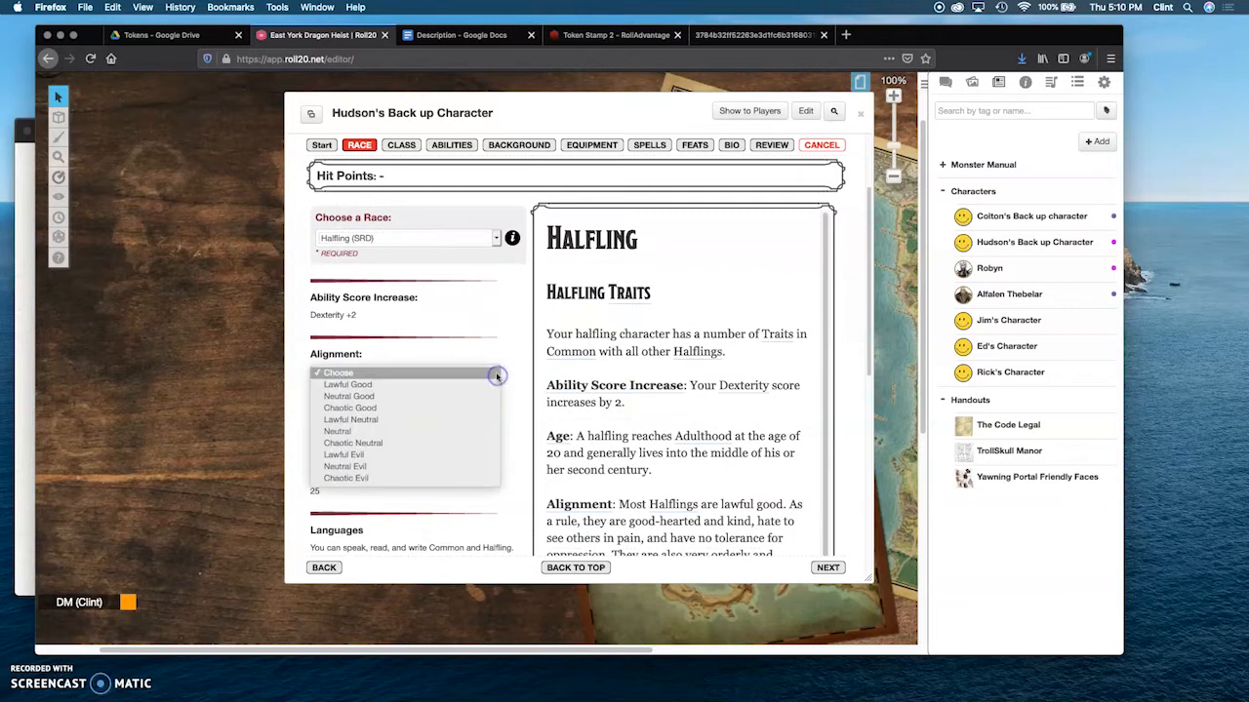
left_click(370, 410)
Step: Set the subrace to Lightfoot Halfling (SRD) and review its traits
scroll(427, 412, "down", 4)
scroll(427, 412, "down", 4)
scroll(449, 403, "down", 4)
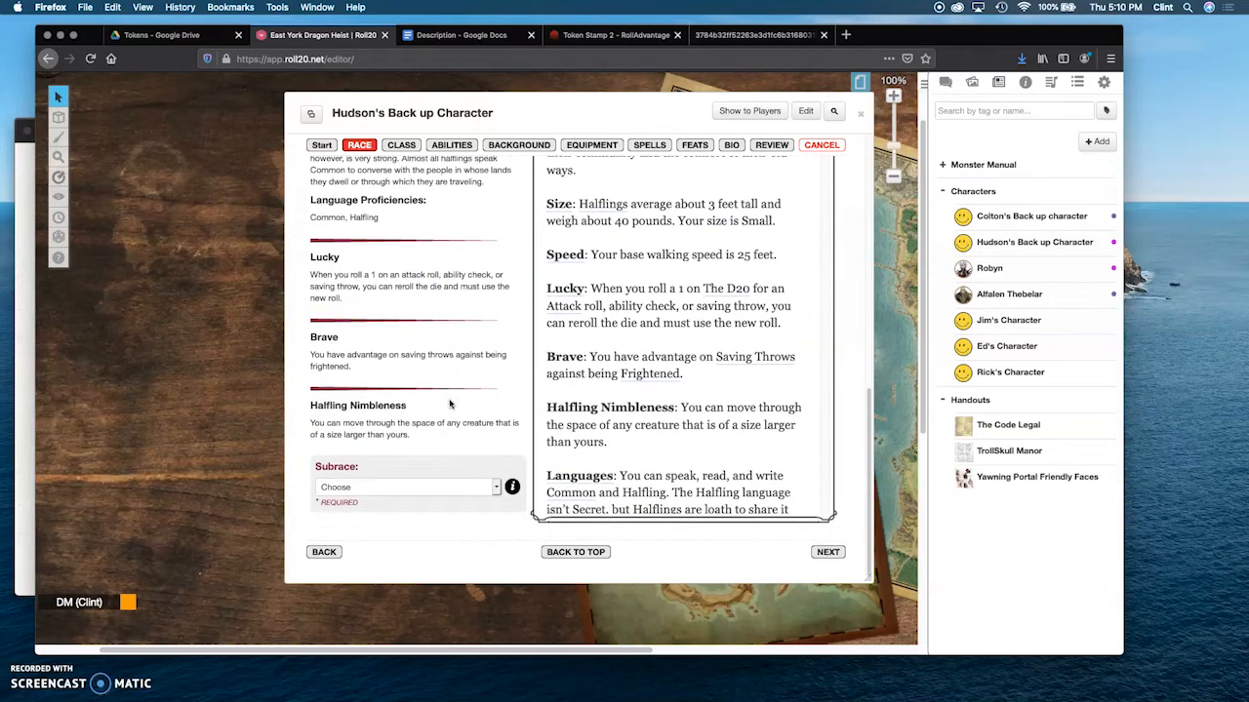
left_click(359, 487)
left_click(372, 496)
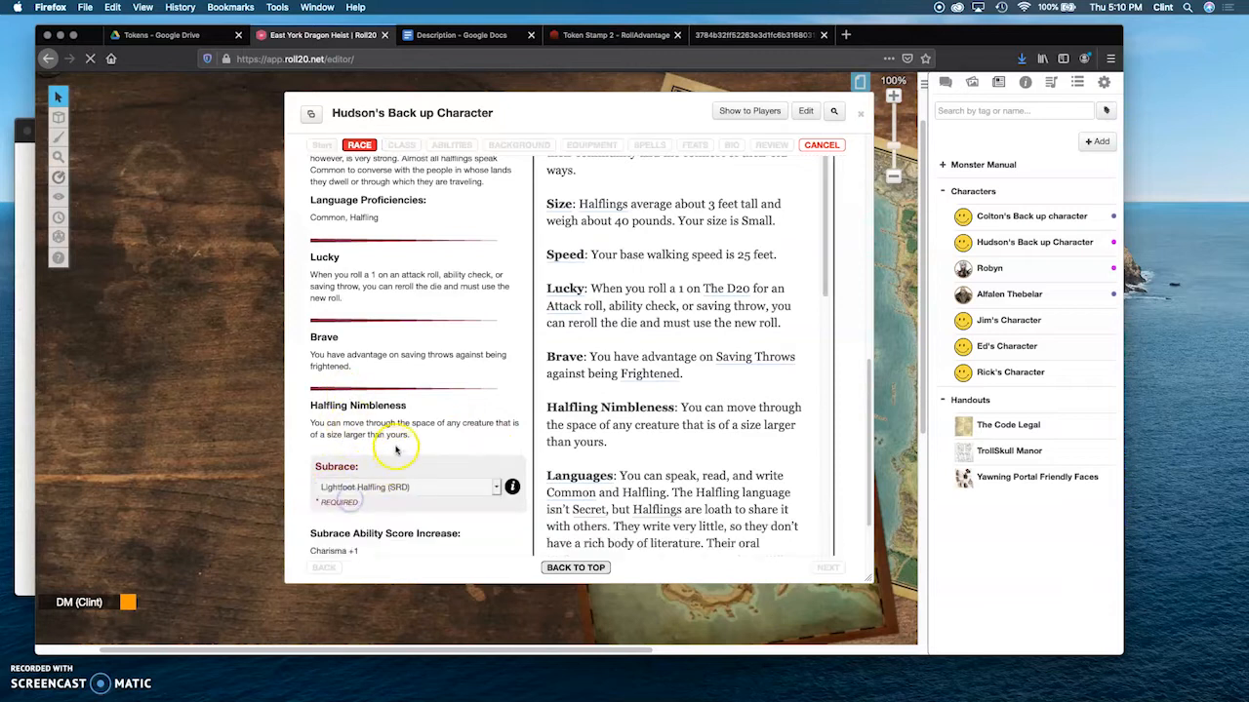
scroll(431, 434, "down", 2)
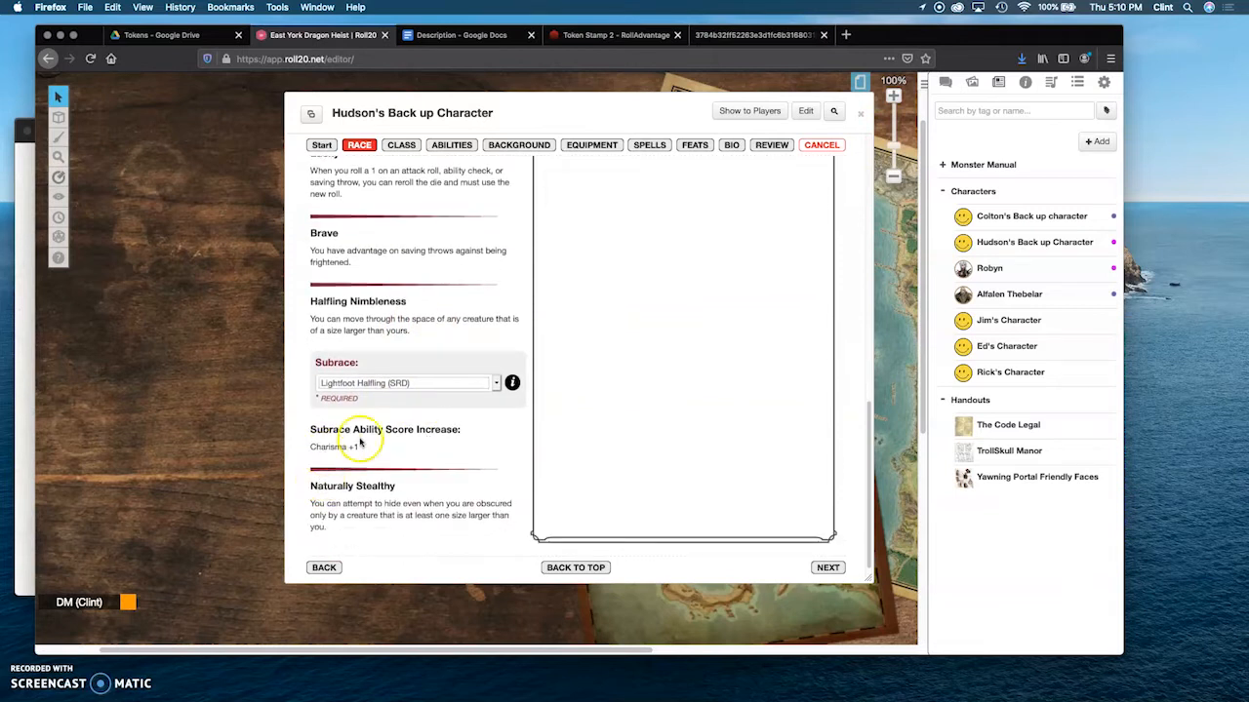
scroll(508, 405, "up", 5)
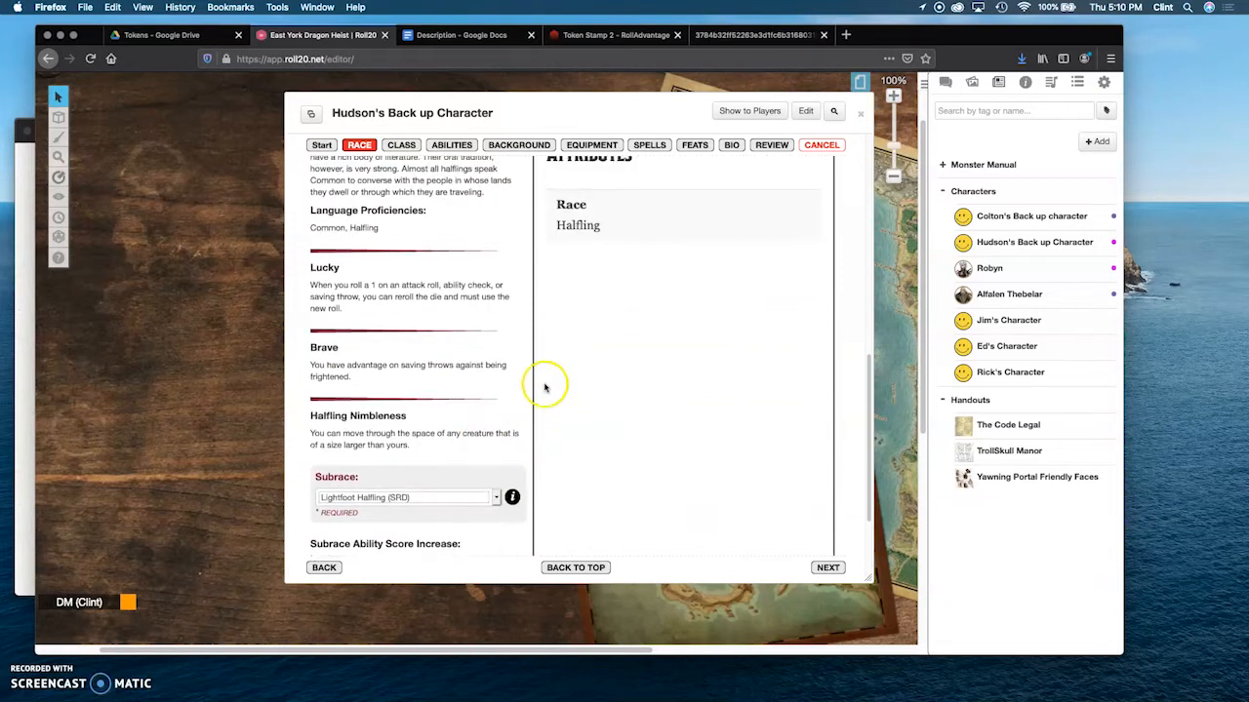
scroll(670, 292, "up", 1)
Step: Continue to the class stage and choose Rogue (SRD) as the character's class
left_click(833, 575)
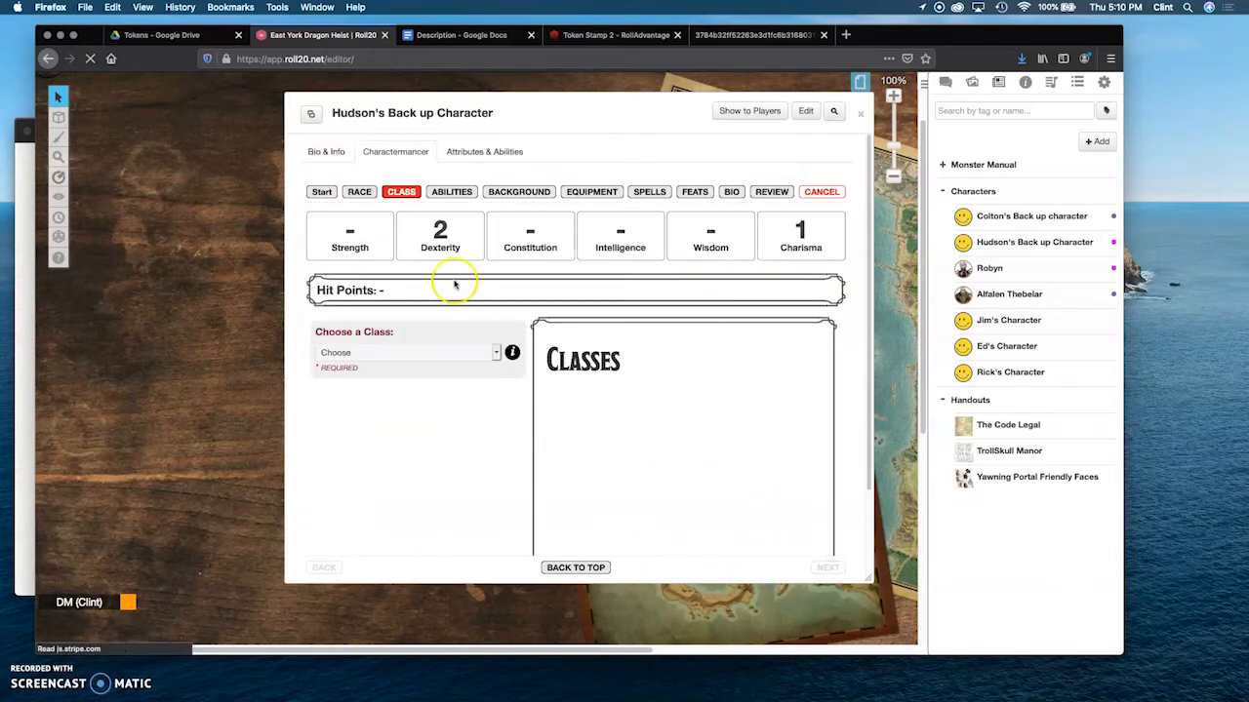
left_click(398, 352)
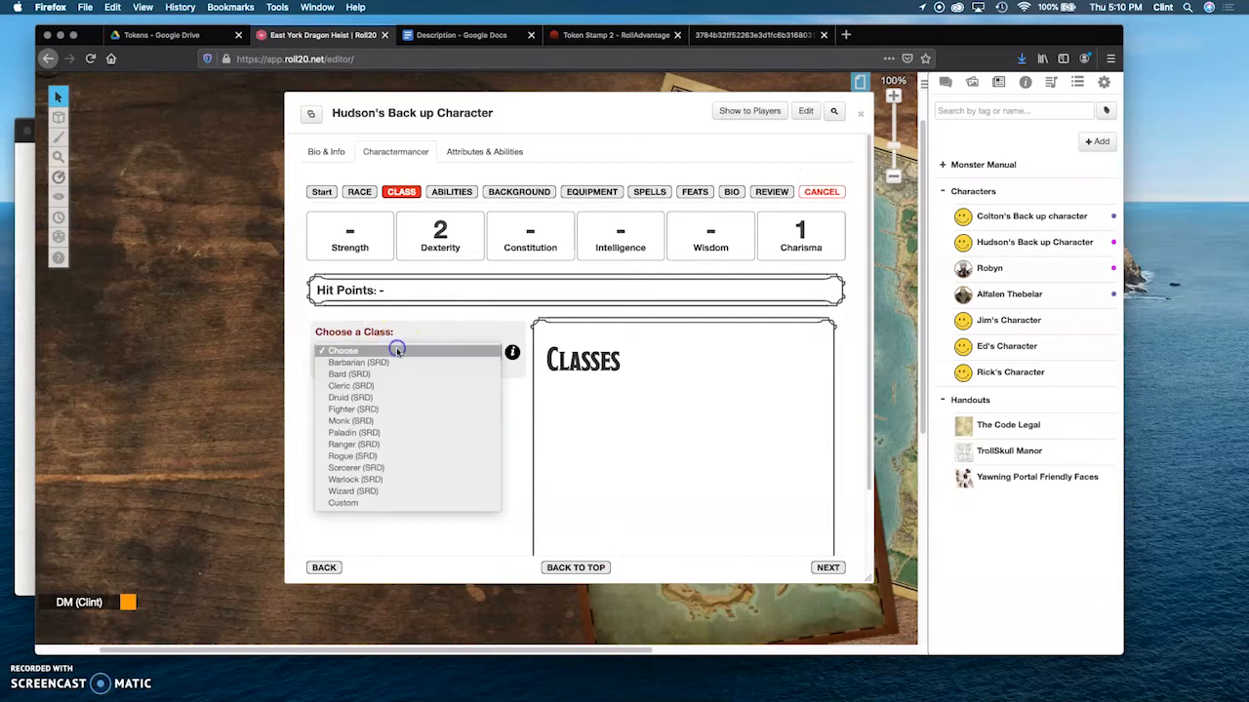
left_click(359, 458)
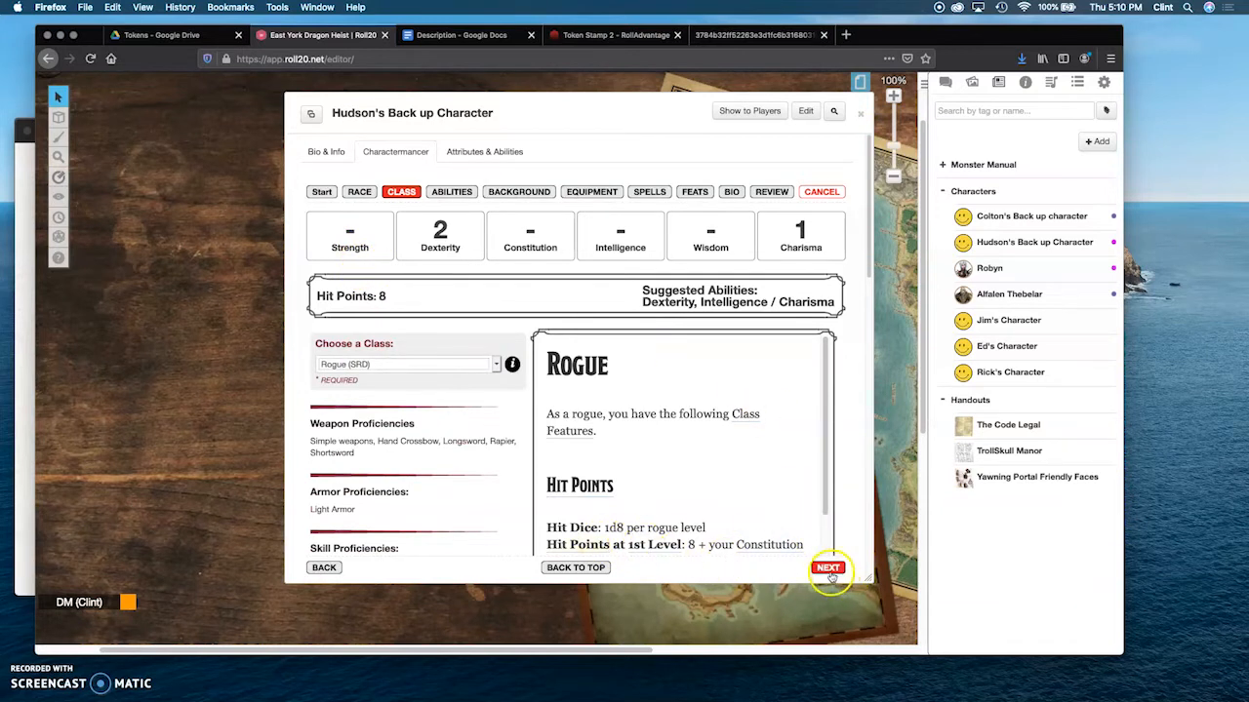
Step: Choose Acrobatics, Stealth, Perception and Persuasion as the rogue's four skill proficiencies
scroll(457, 511, "down", 3)
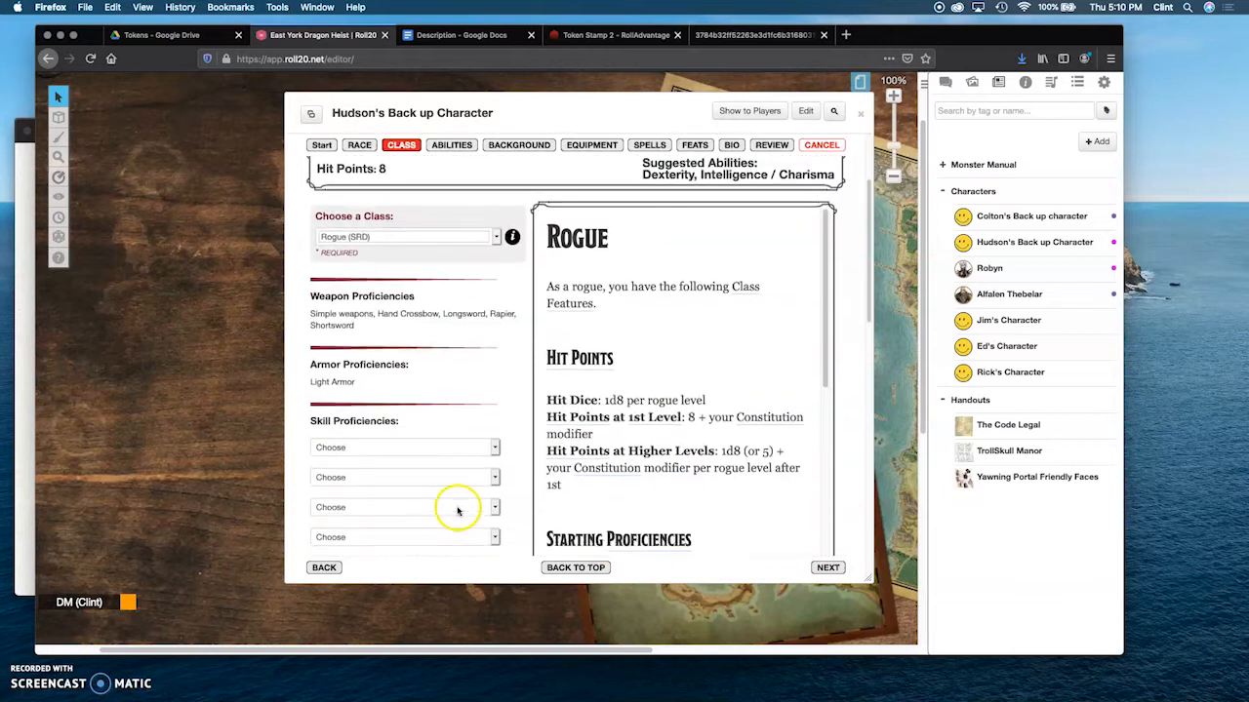
left_click(495, 365)
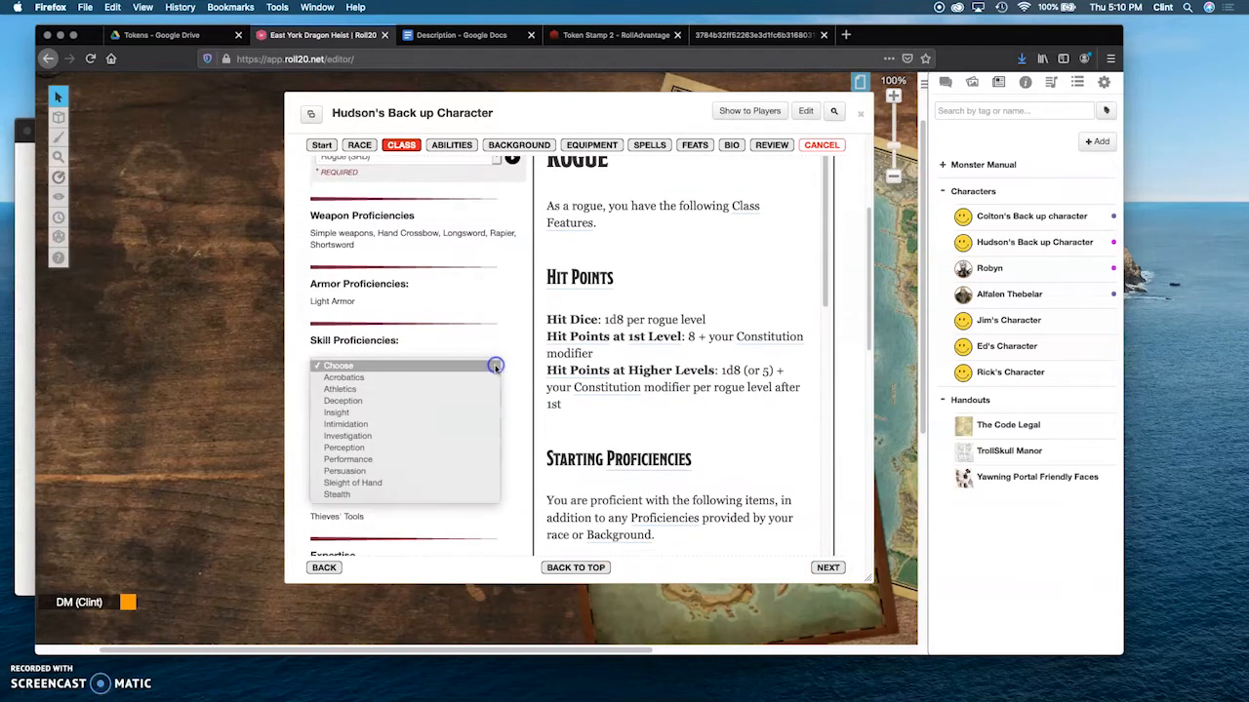
left_click(357, 379)
left_click(491, 398)
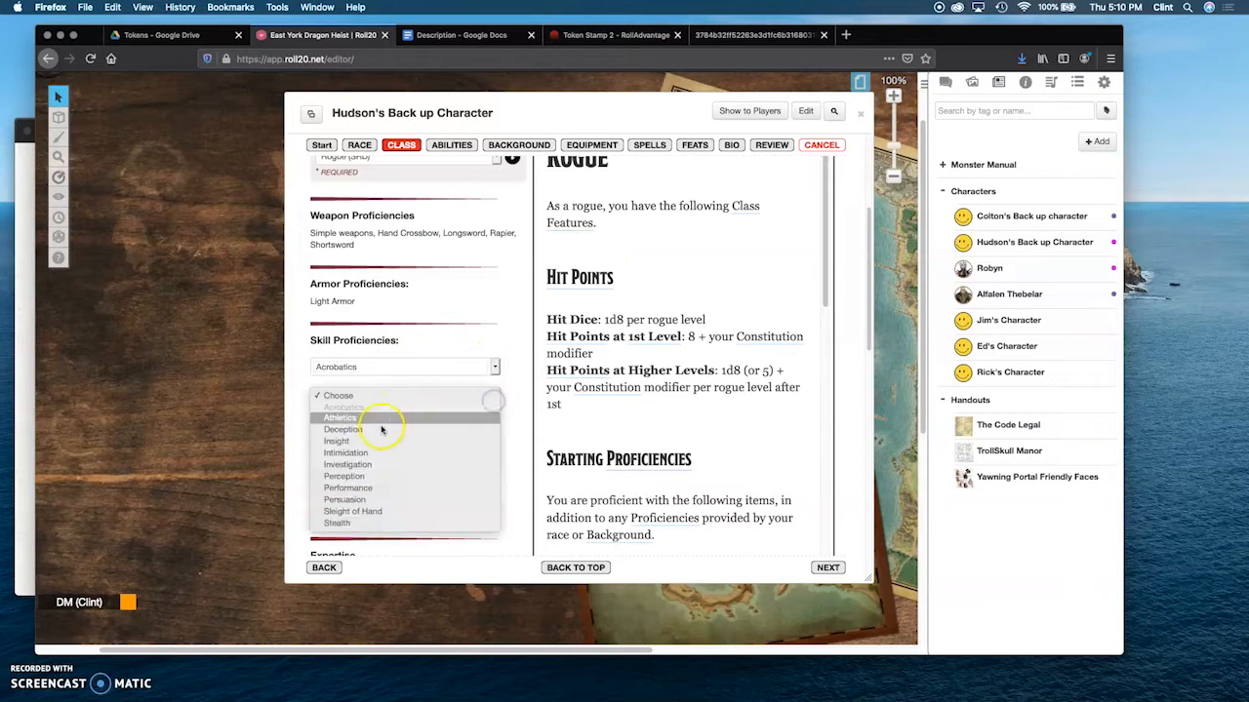
left_click(376, 523)
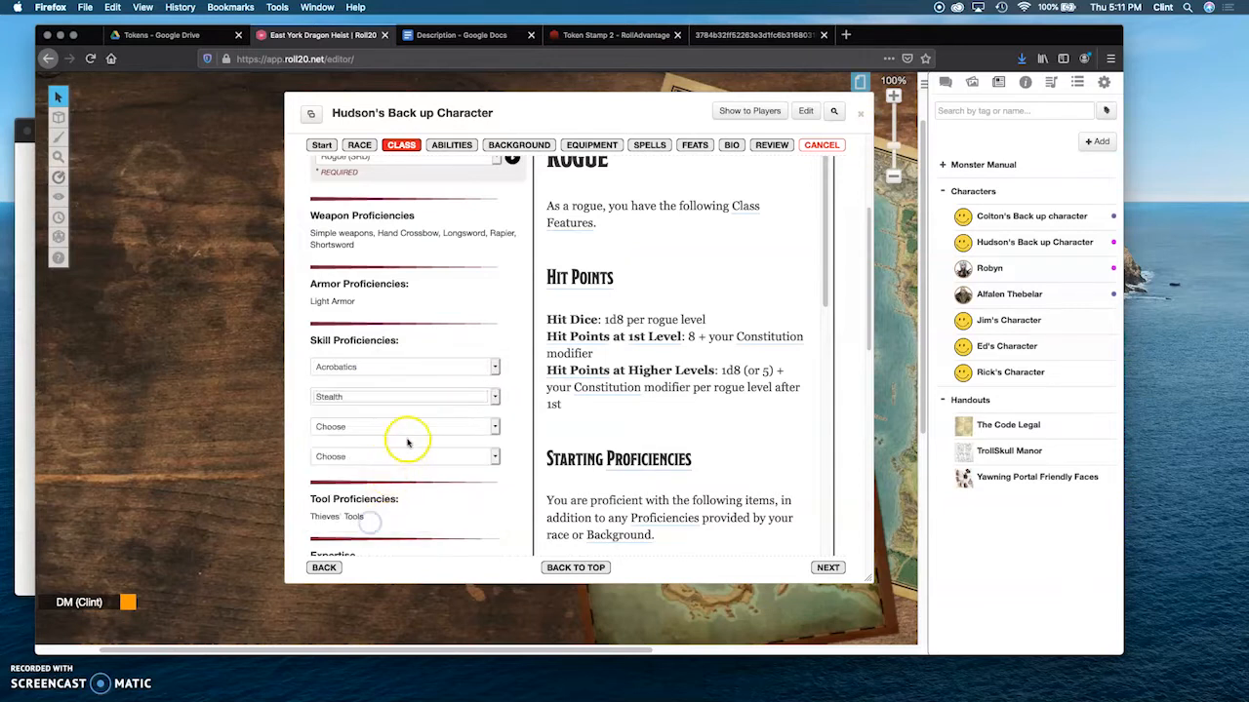
left_click(494, 427)
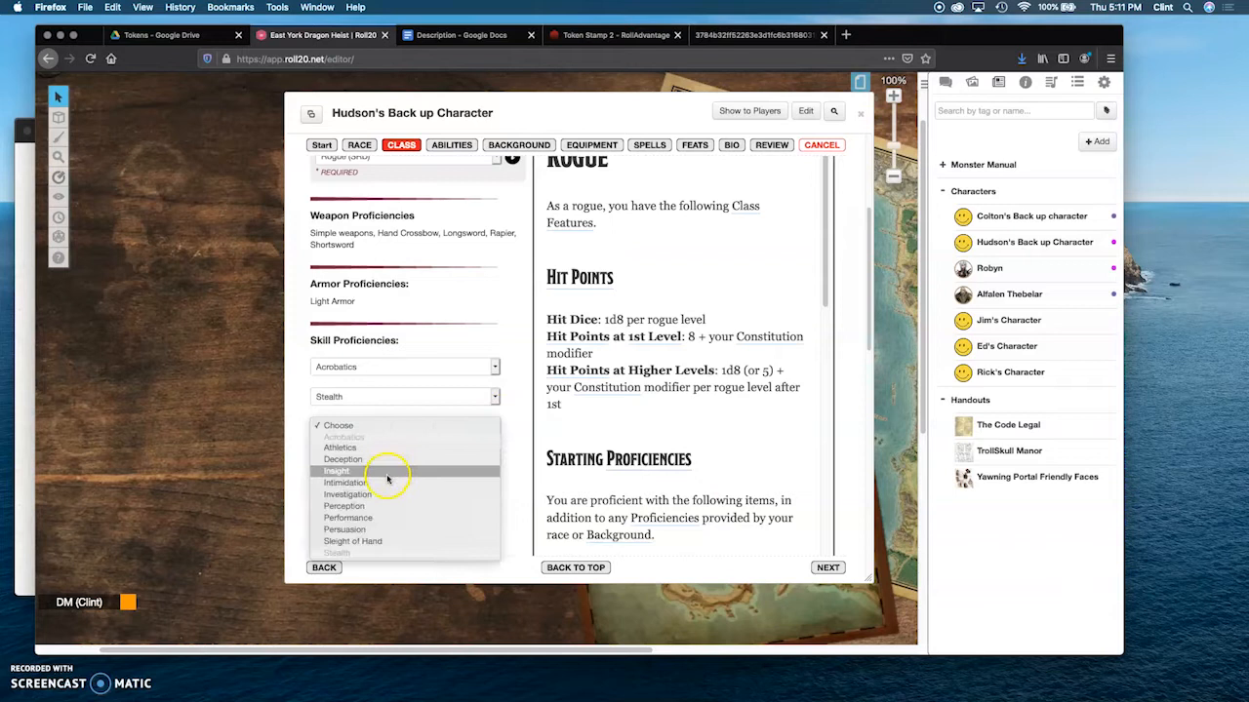
left_click(384, 507)
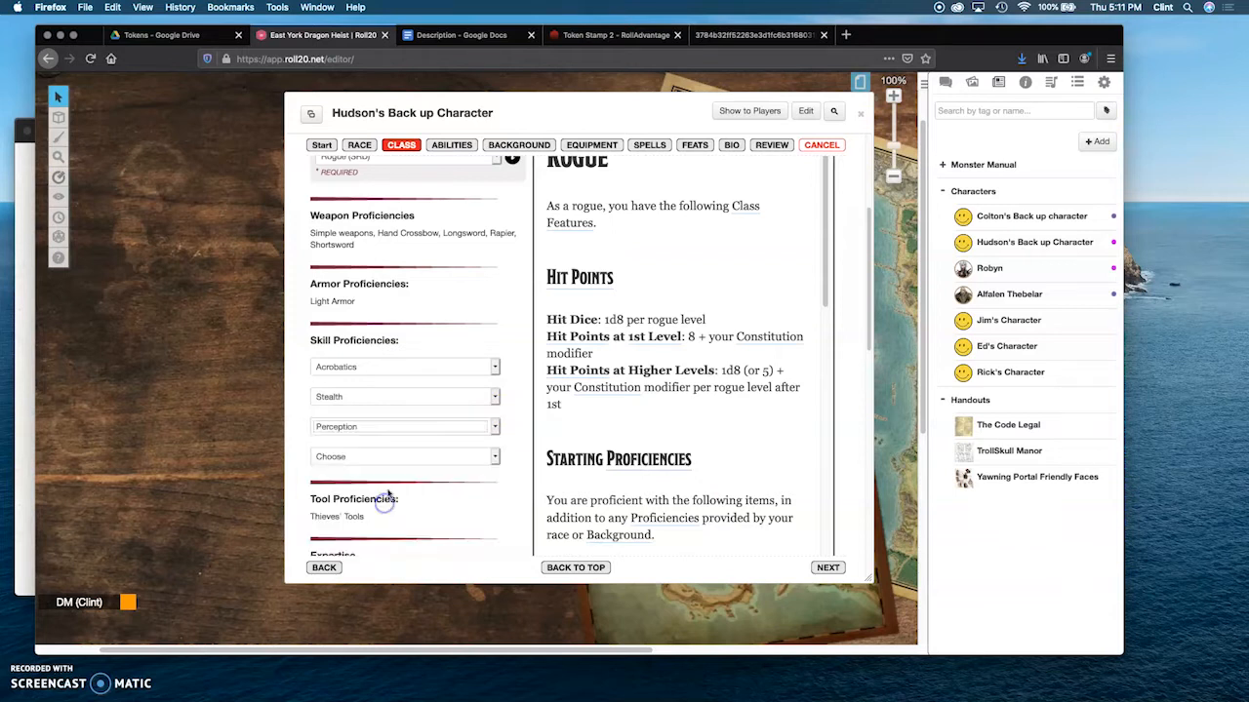
left_click(495, 455)
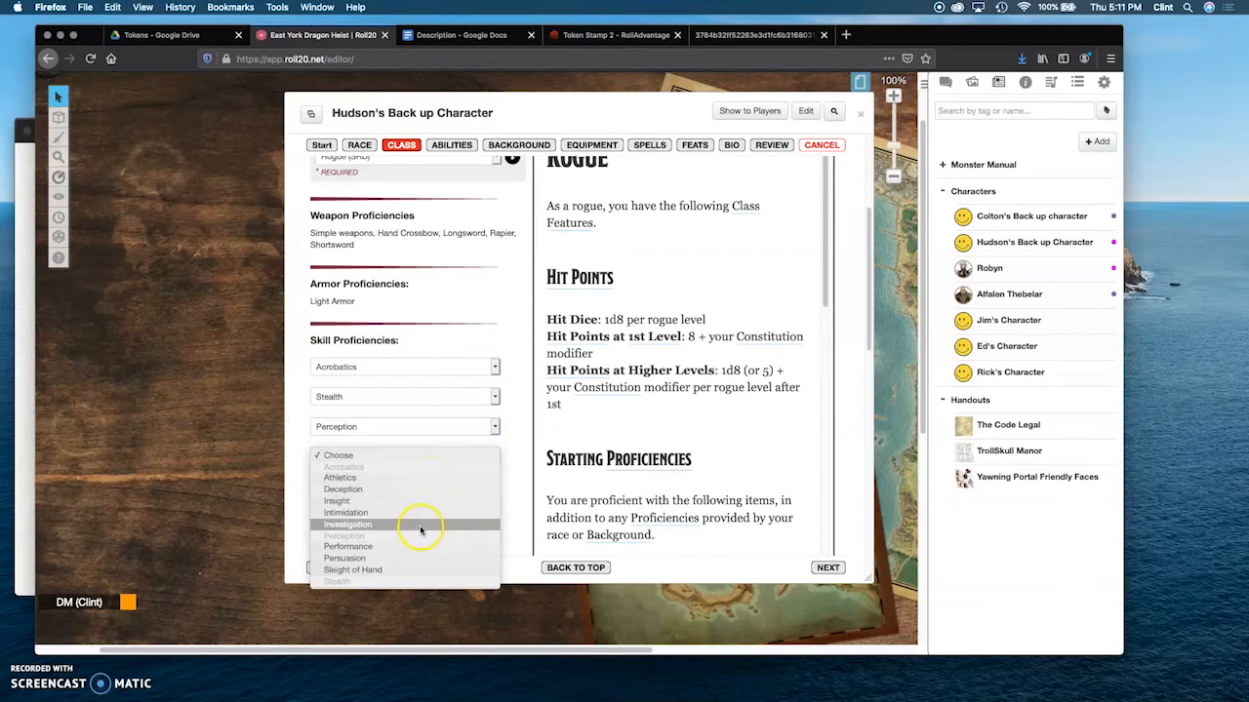
left_click(375, 559)
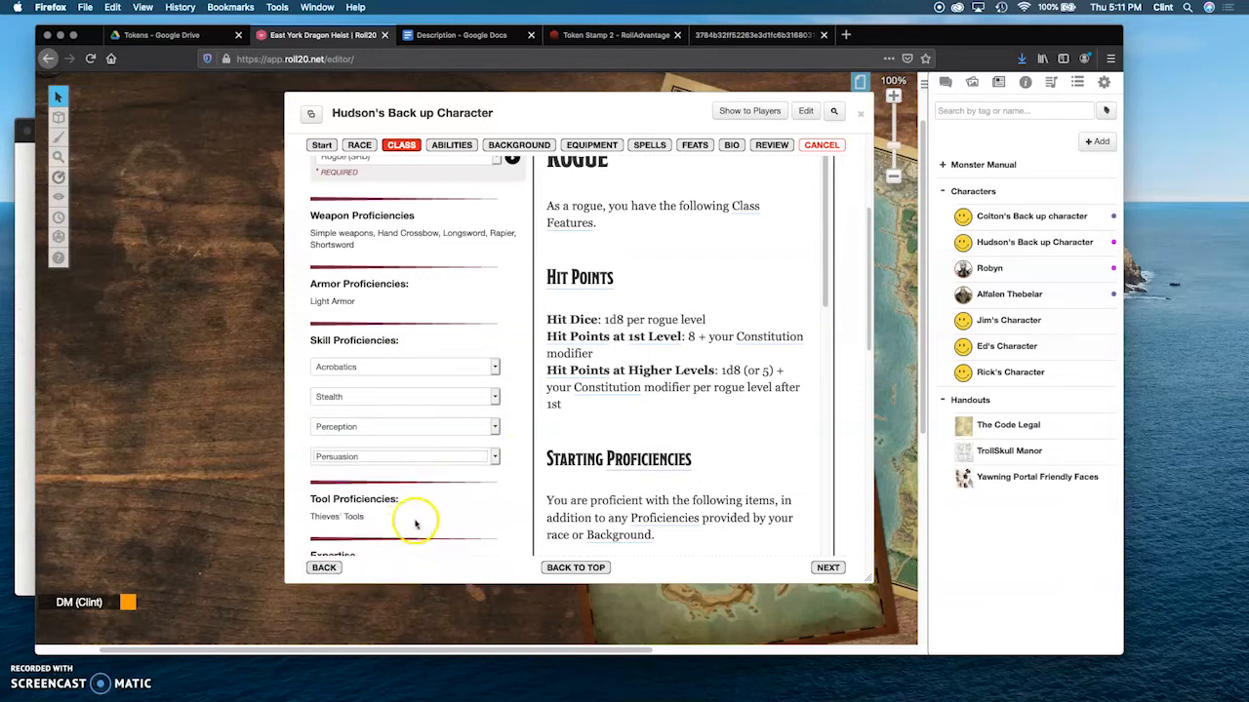
Step: Set the rogue's two Expertise choices to Acrobatics and Stealth
scroll(446, 516, "down", 5)
scroll(473, 410, "down", 1)
left_click(489, 349)
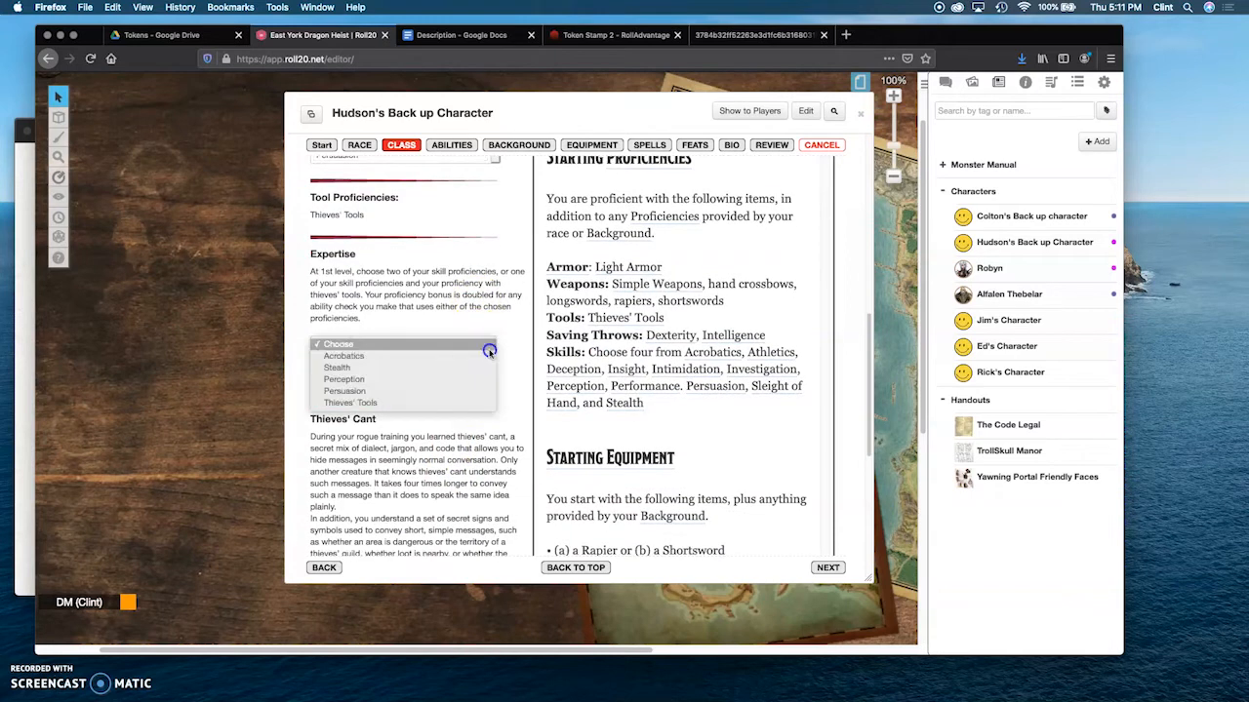
left_click(393, 356)
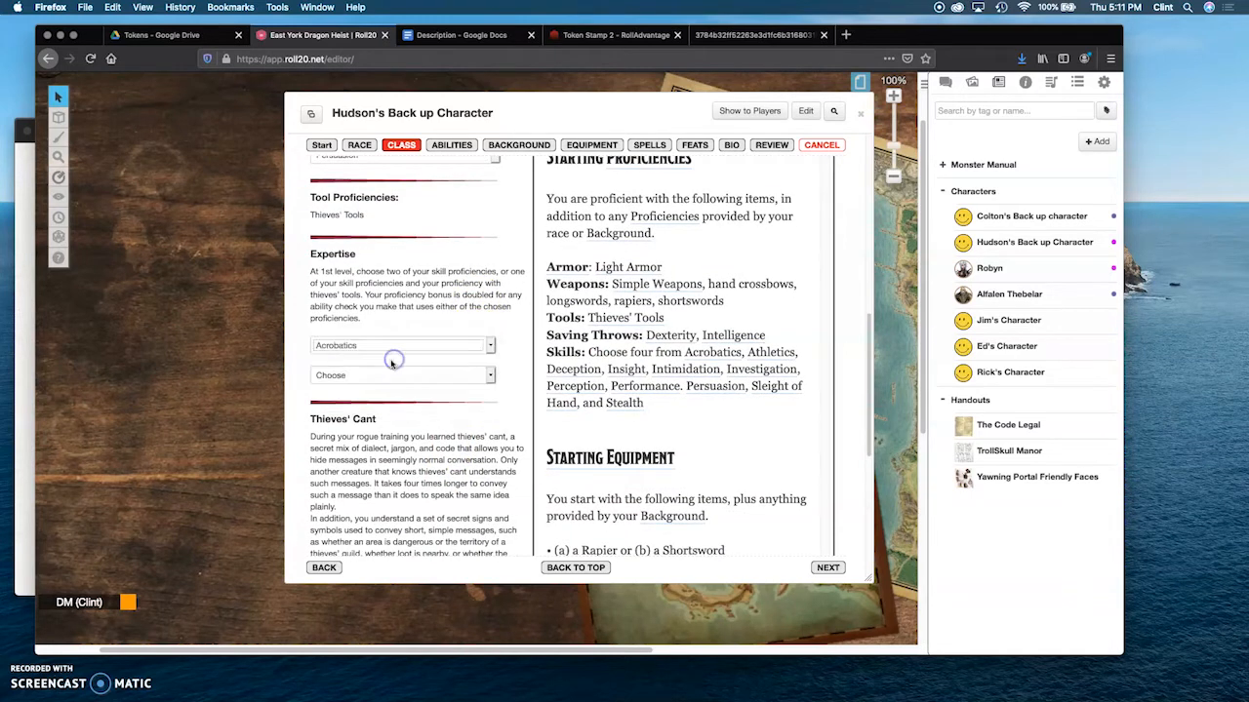
left_click(369, 379)
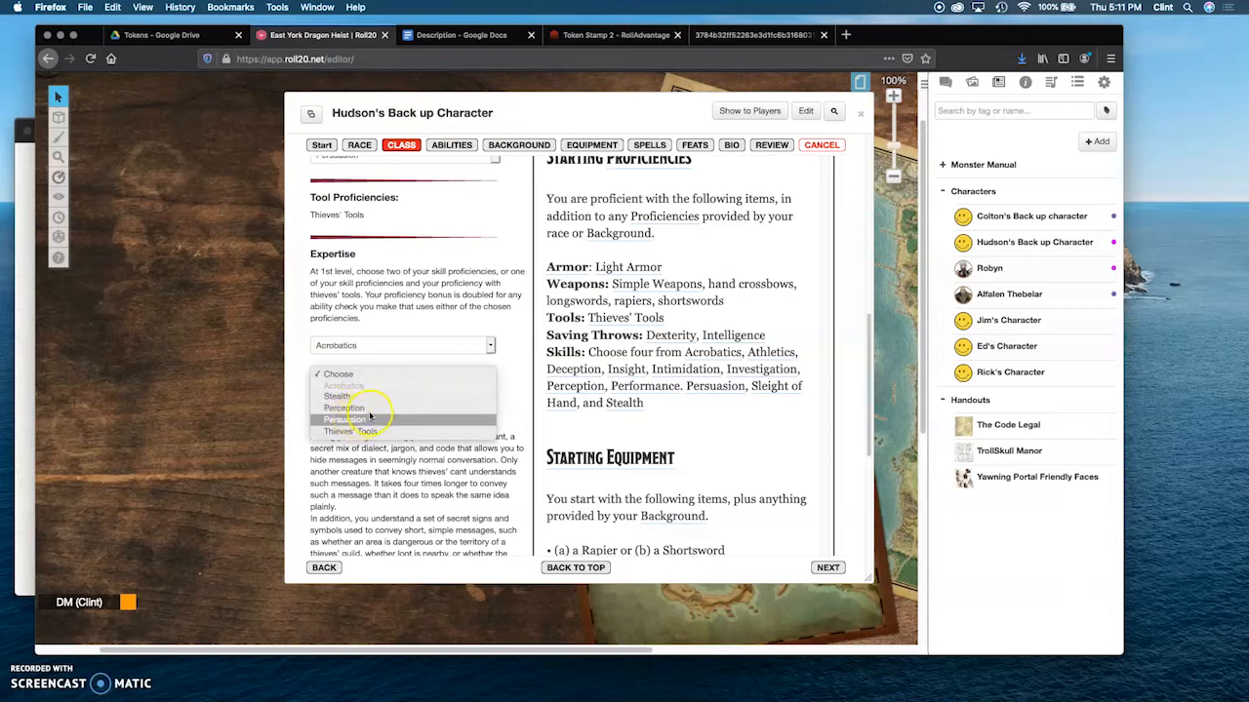
left_click(374, 397)
Step: Continue from the class stage to the abilities stage and set the ability score method to Custom
scroll(400, 414, "down", 5)
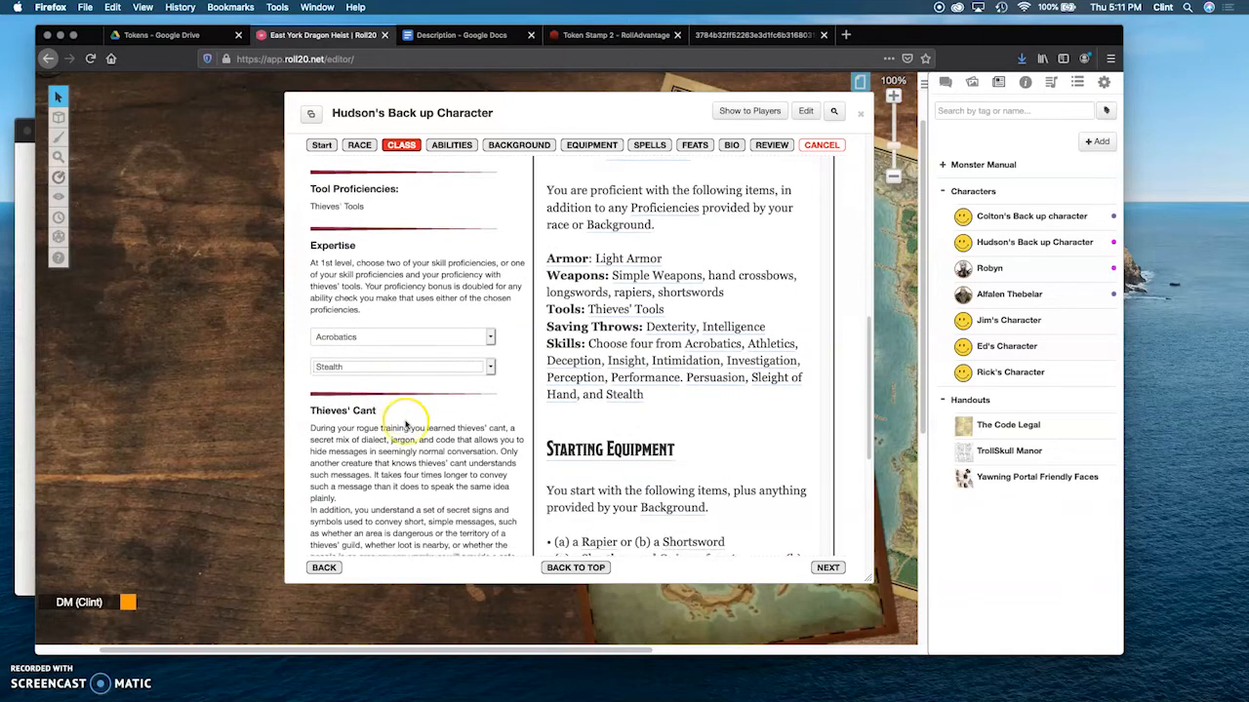
scroll(406, 422, "down", 3)
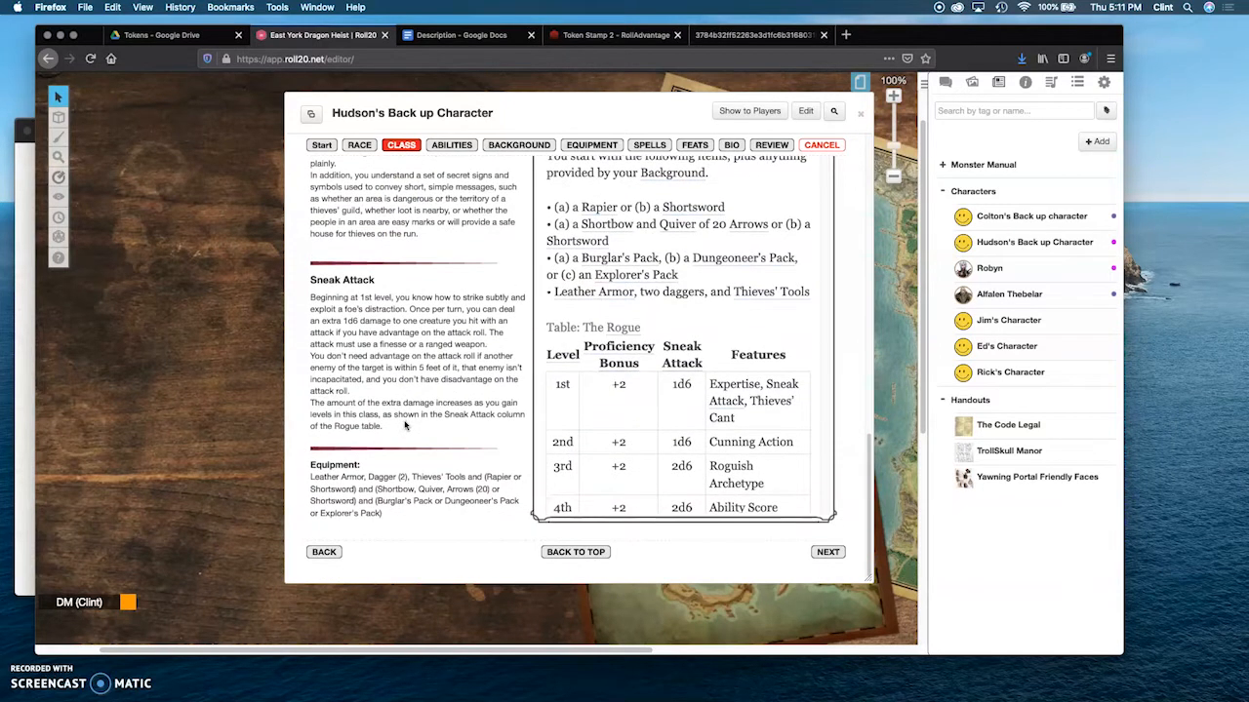
left_click(827, 553)
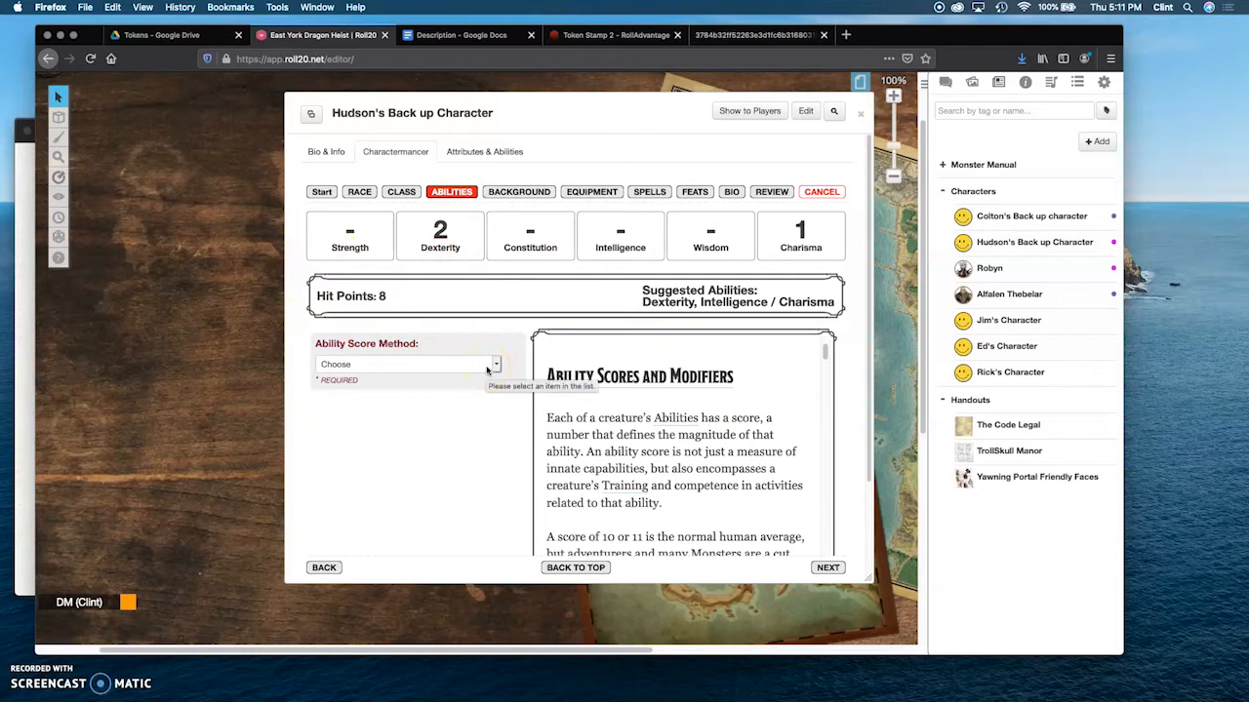
left_click(491, 368)
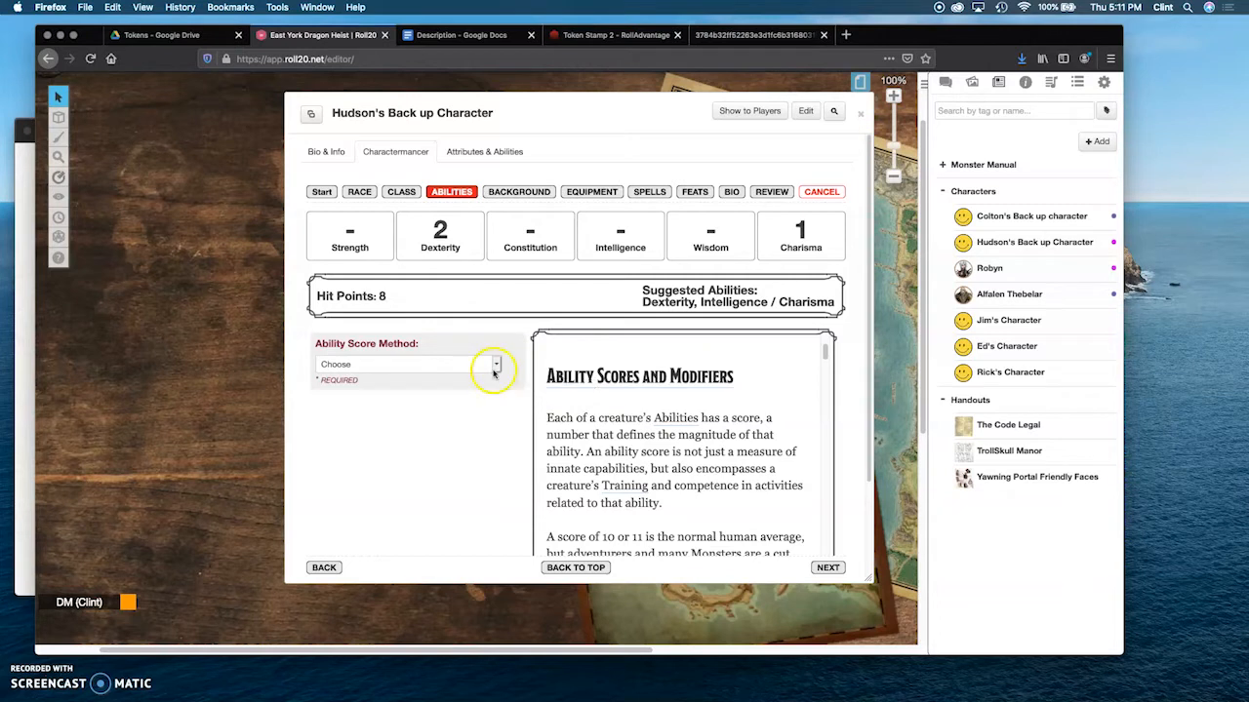
scroll(496, 367, "down", 1)
left_click(498, 356)
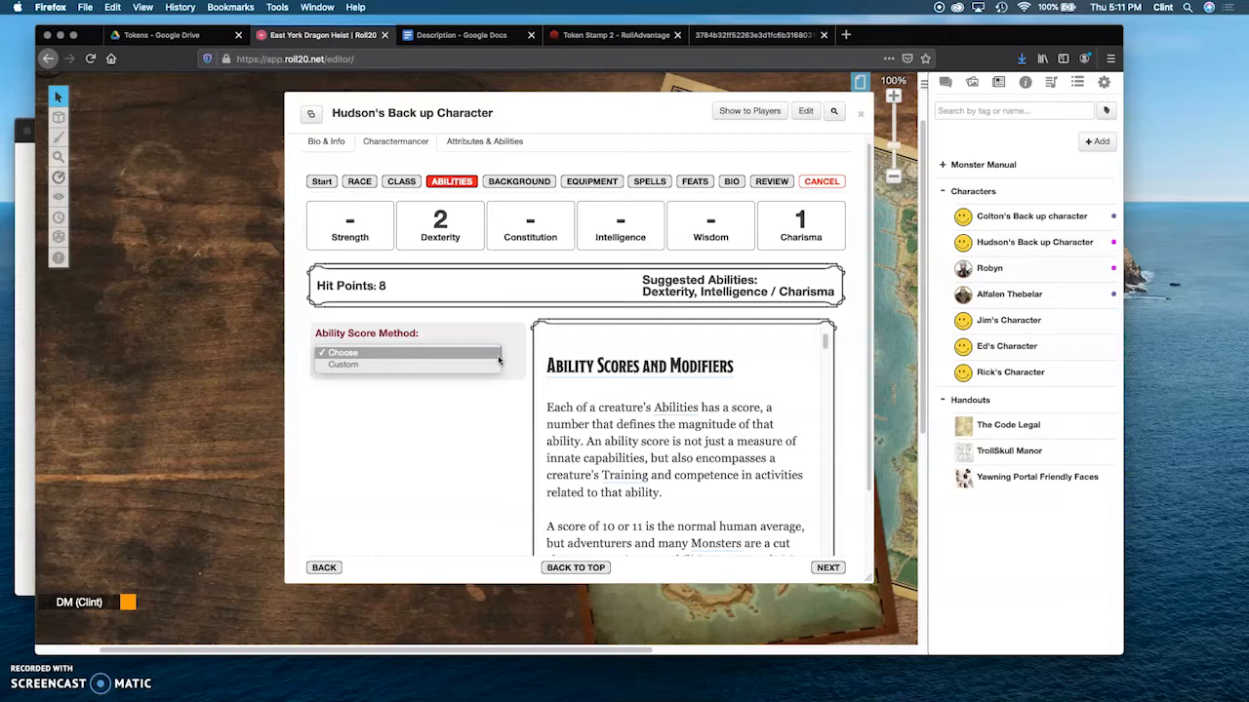
left_click(426, 368)
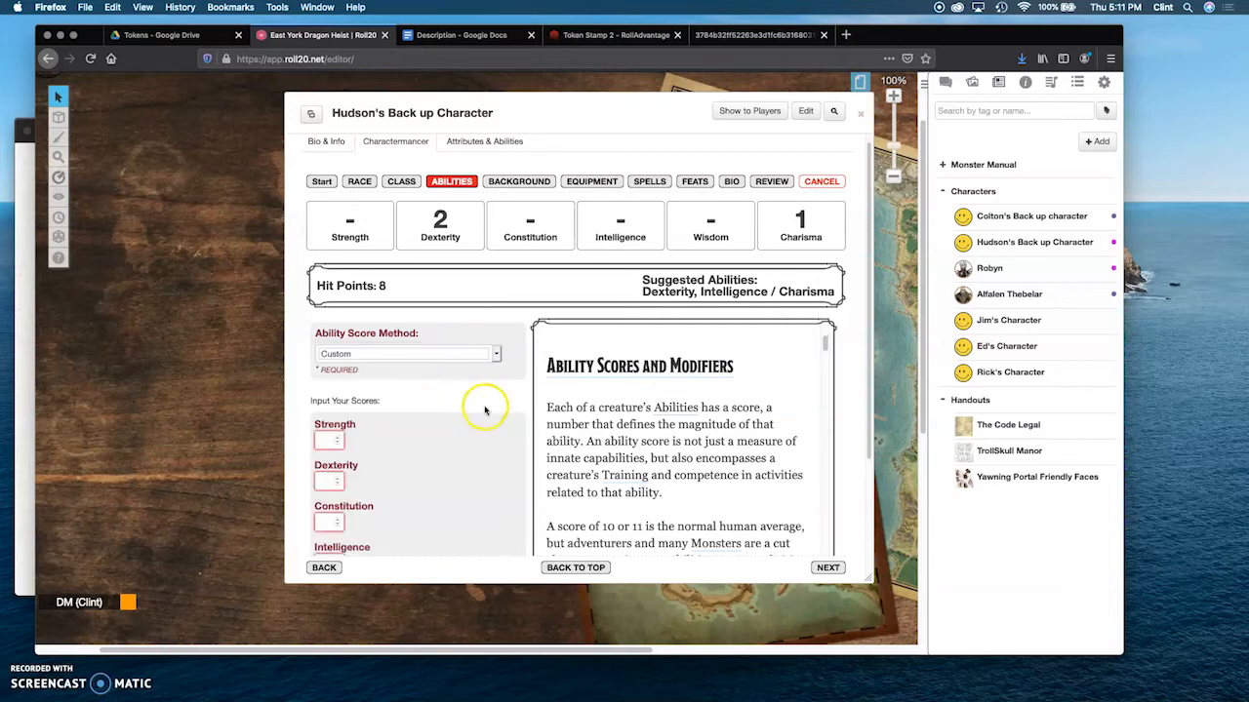
scroll(485, 409, "down", 5)
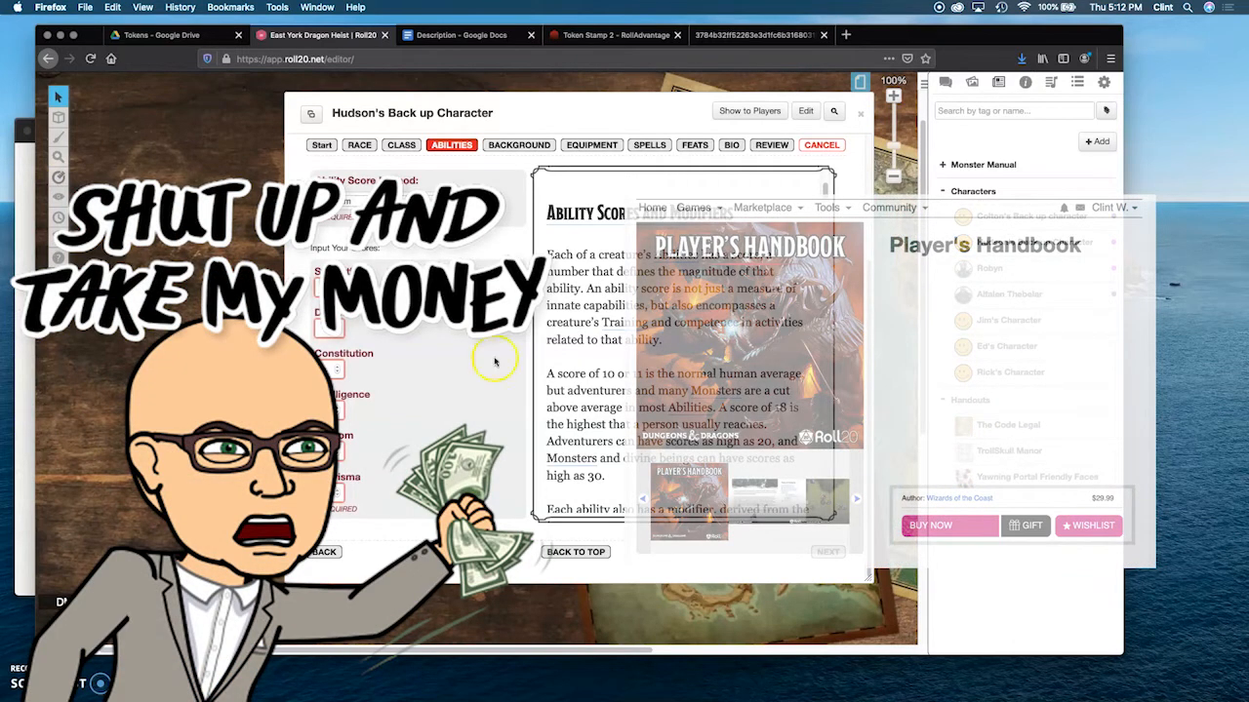
Step: Switch to Safari and read the D&D Beyond section on determining ability scores, moving its window clear of the score fields
left_click(648, 44)
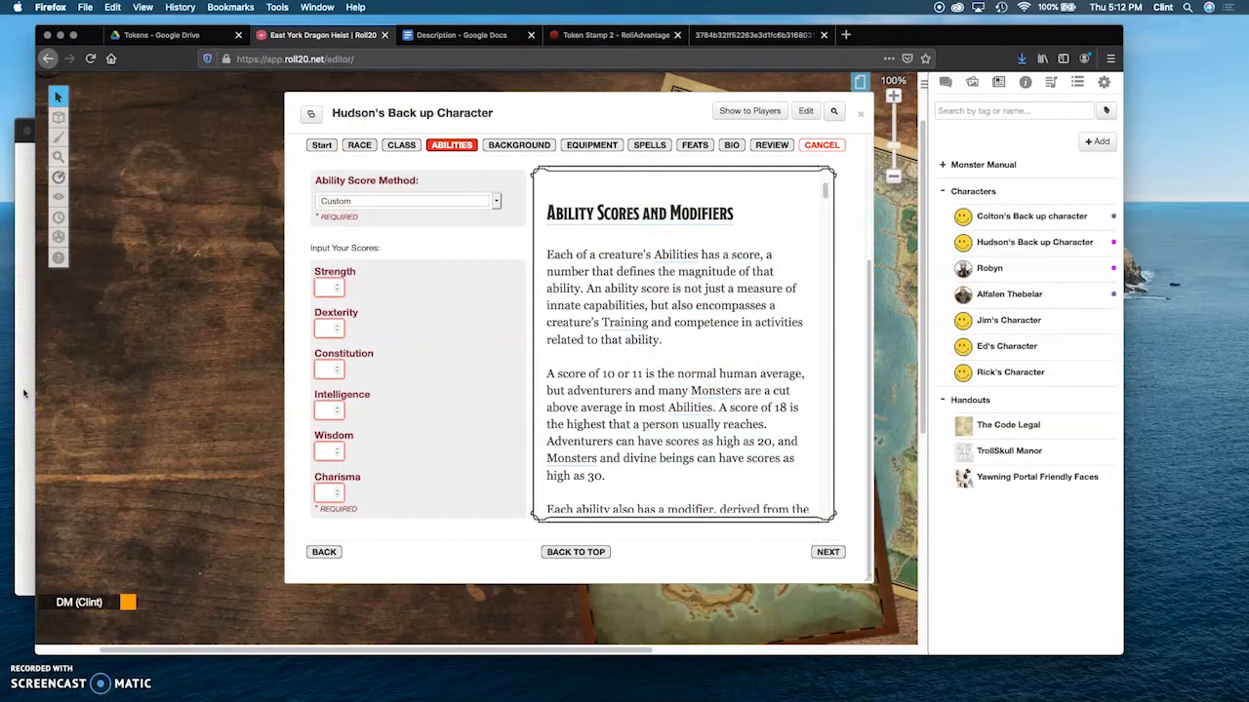
left_click(25, 393)
left_click(322, 130)
left_click_drag(216, 143, 311, 107)
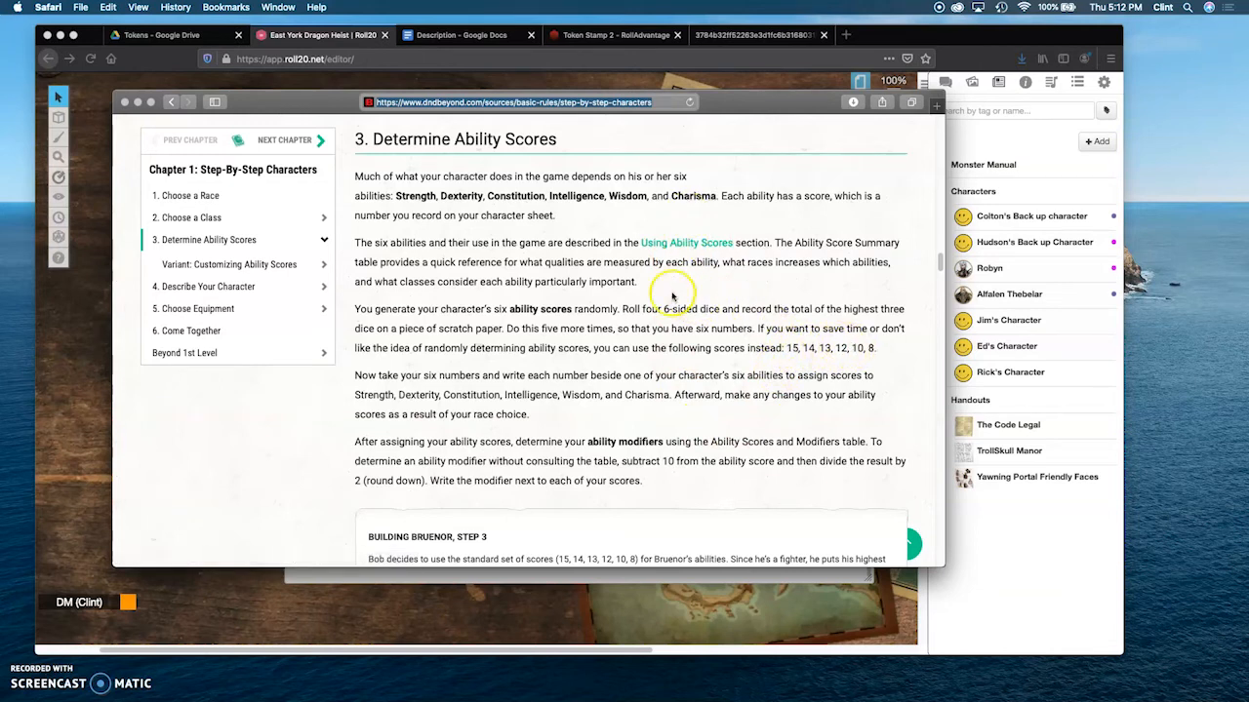
left_click_drag(313, 106, 310, 118)
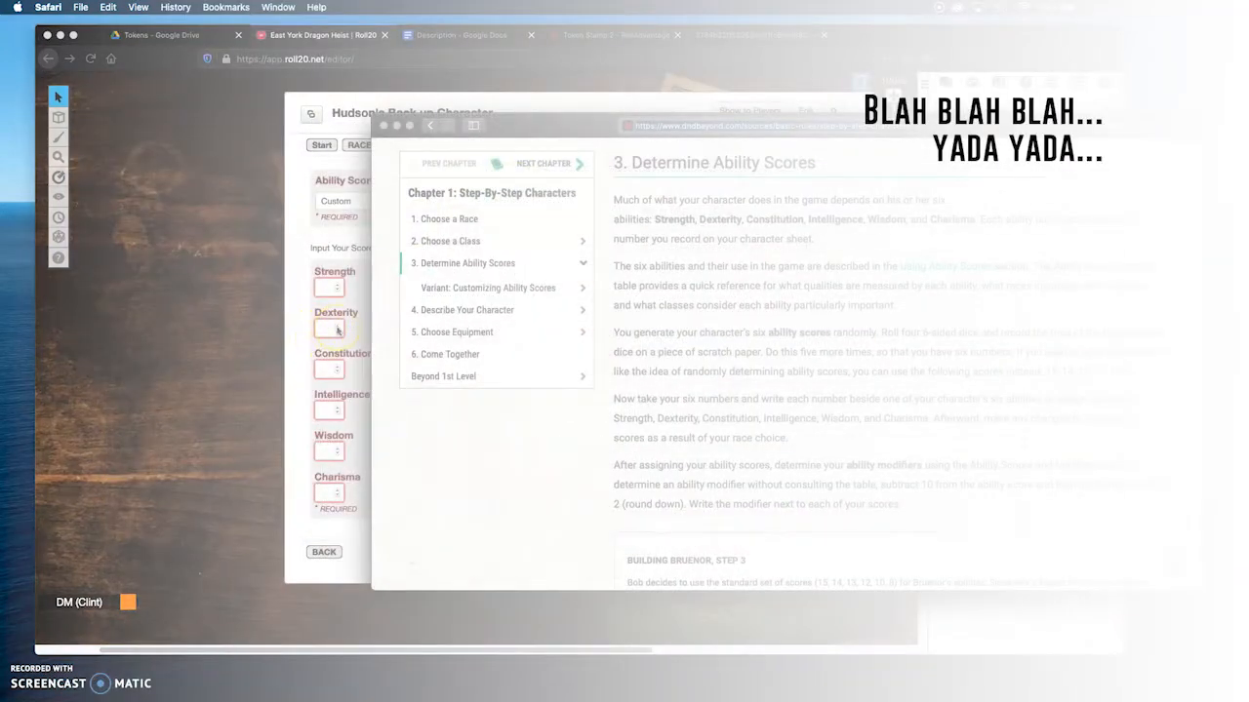
Step: Enter the ability scores: Strength 8, Dexterity 15, Constitution 12, Intelligence 13, Wisdom 10 and Charisma 14
left_click(337, 329)
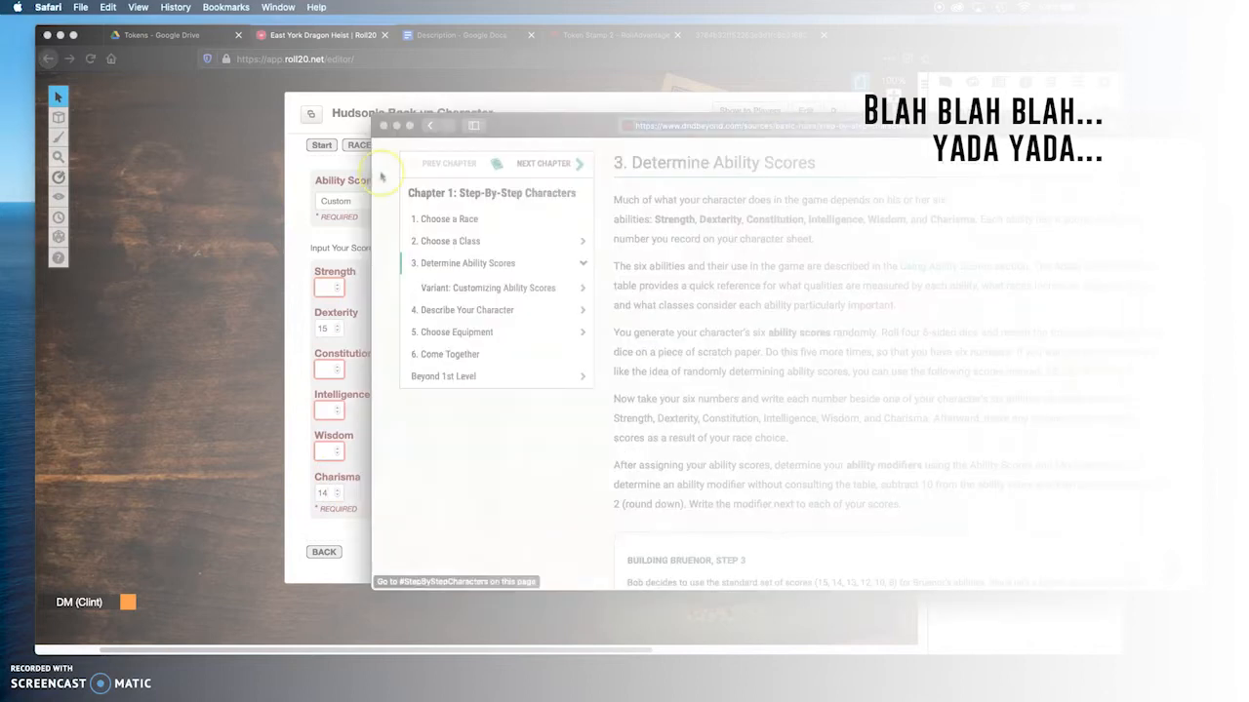
left_click(322, 380)
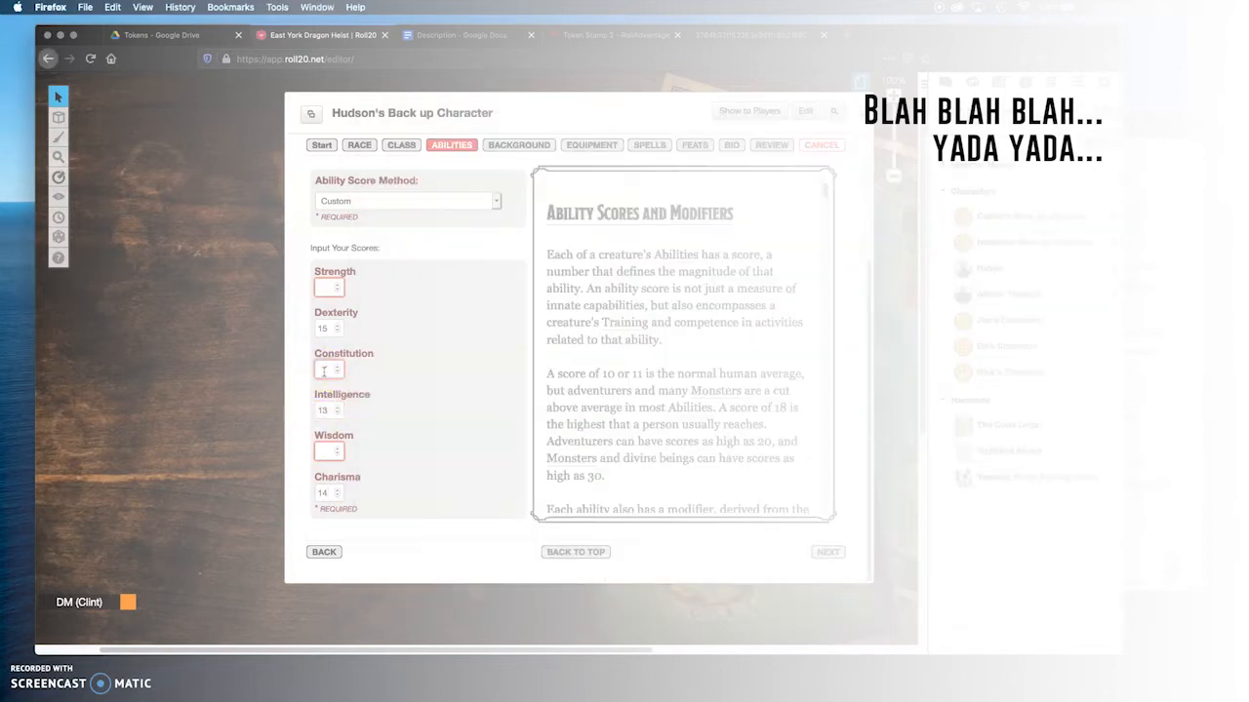
left_click(306, 325)
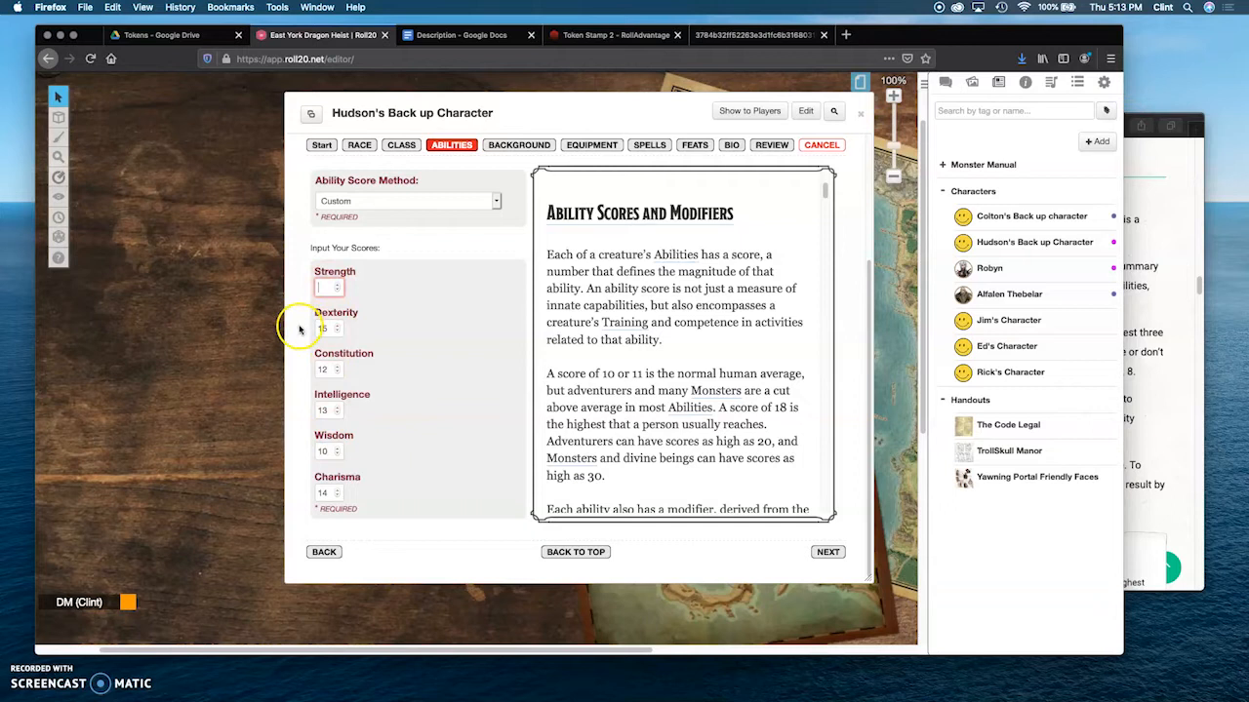
type("8")
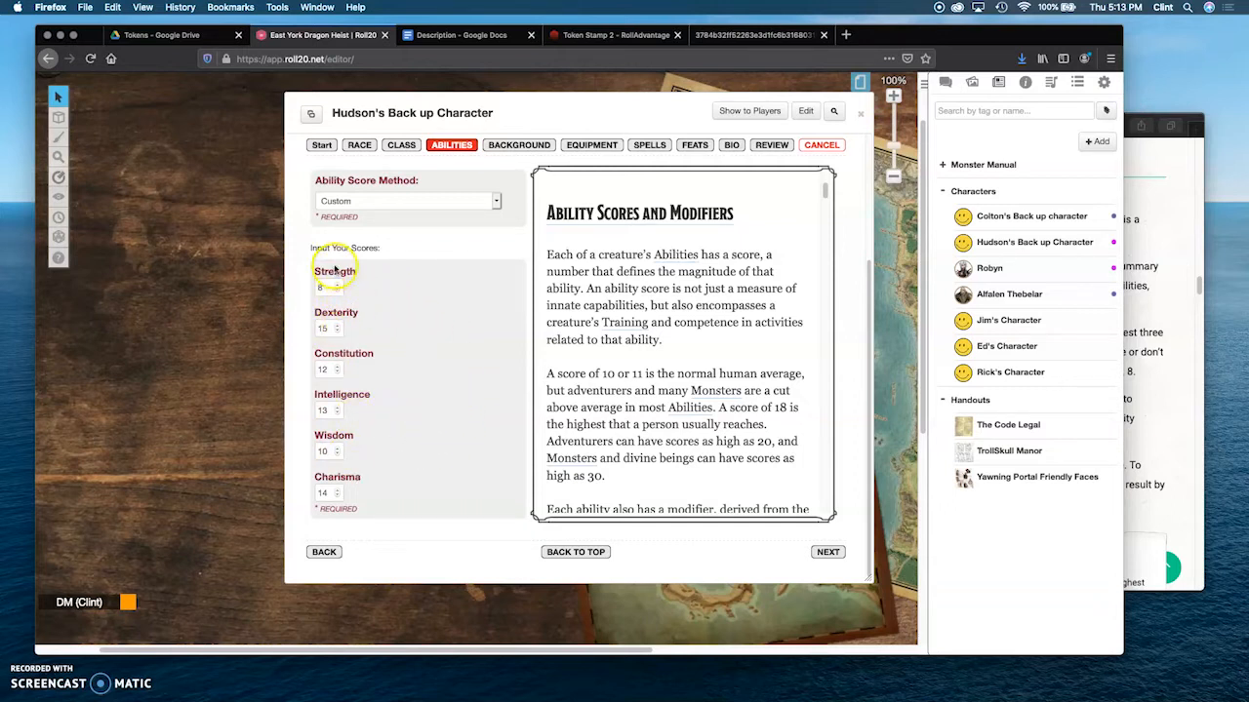
Step: Continue to the background stage and choose a Custom background named Street Urchin
left_click(827, 553)
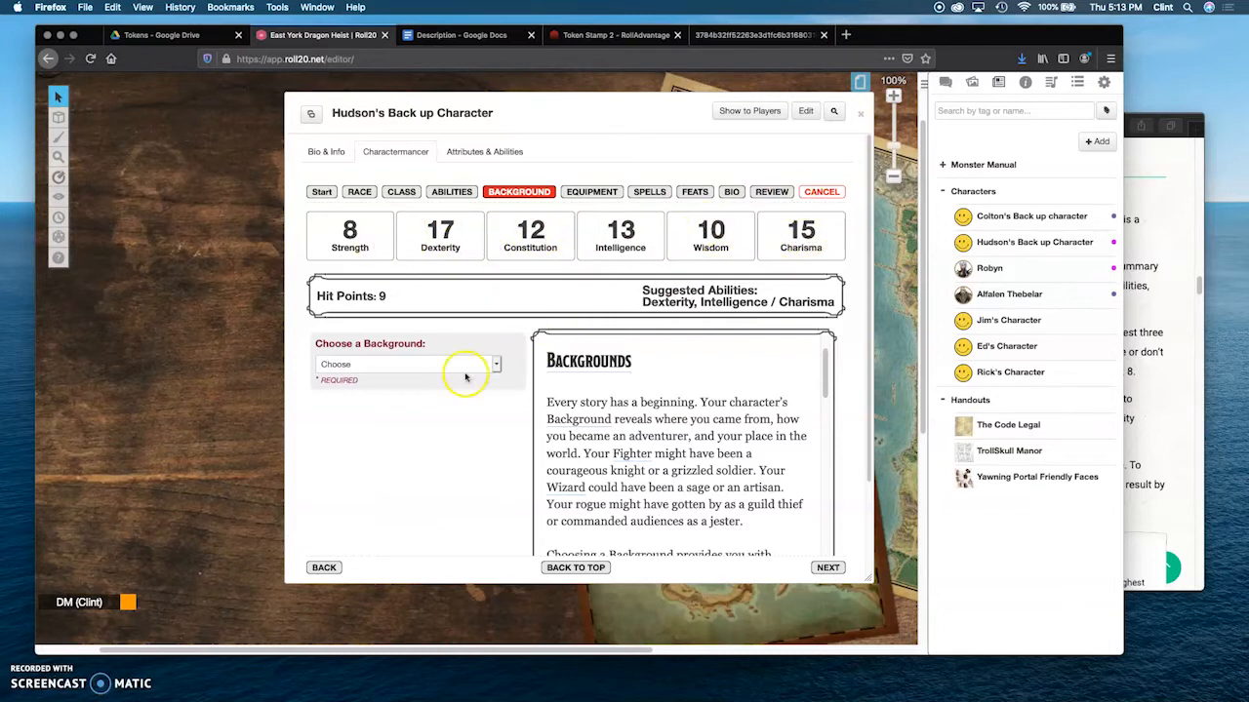
left_click(417, 363)
left_click(415, 364)
left_click(414, 365)
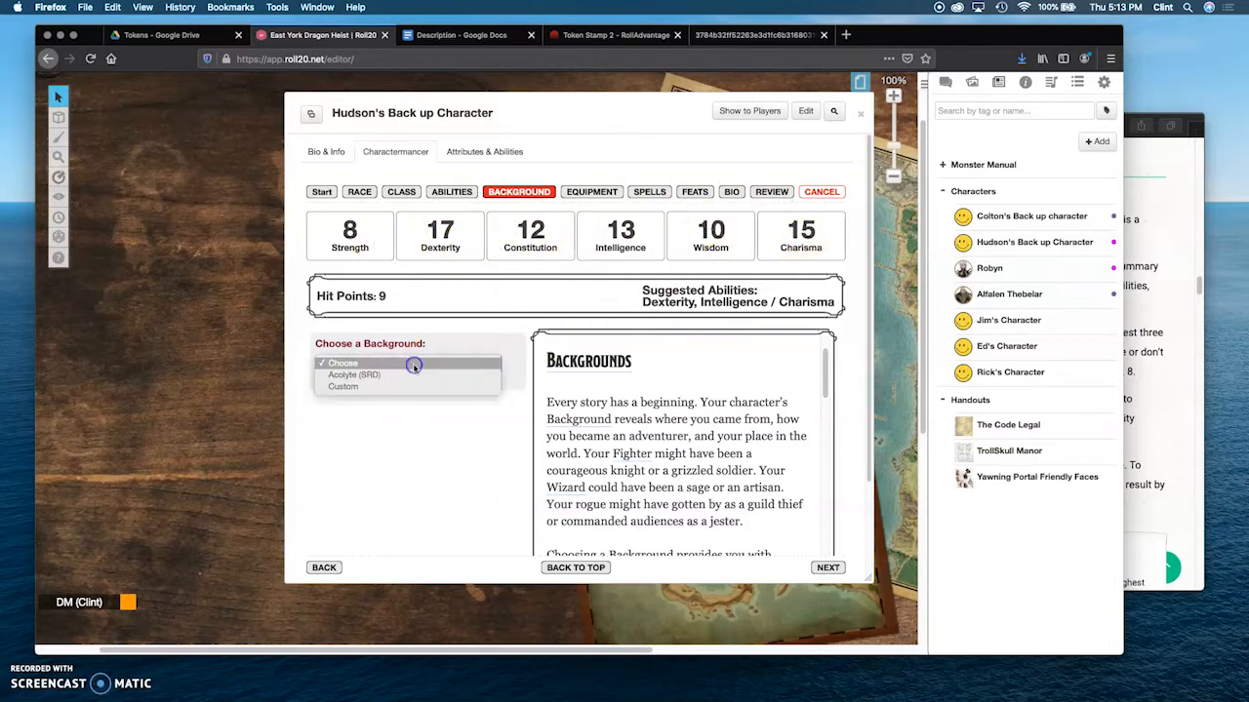
left_click(344, 388)
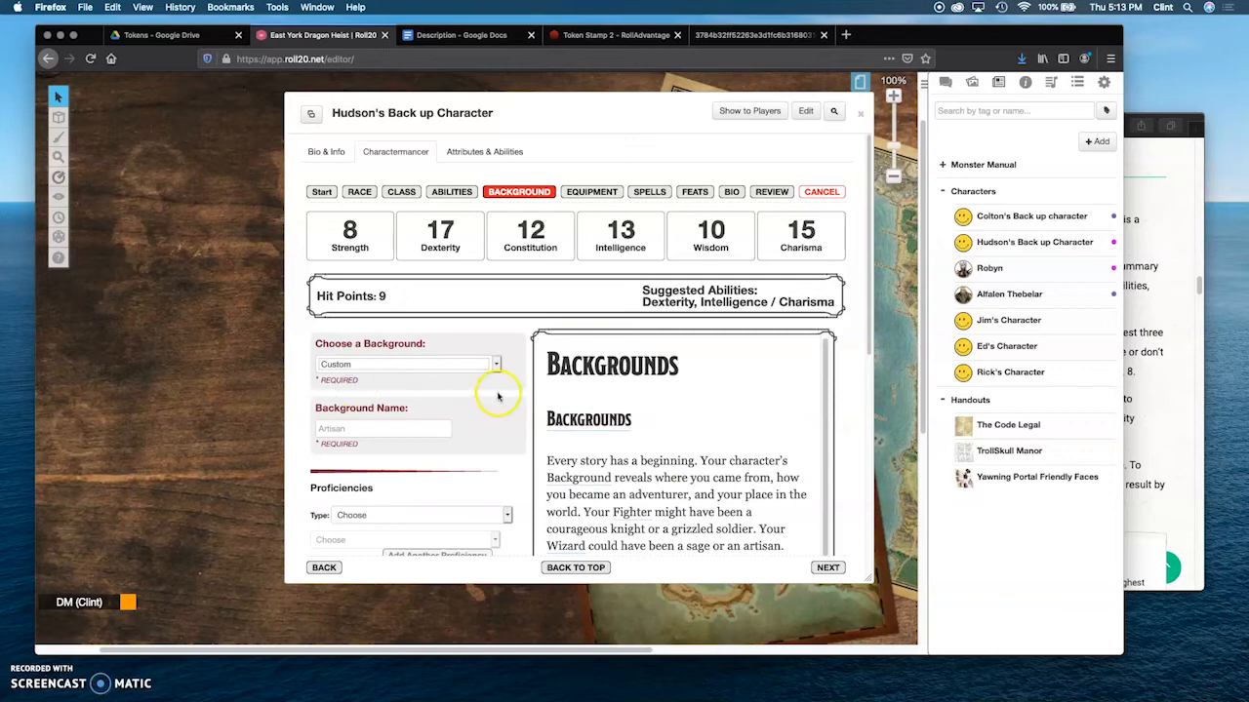
scroll(493, 385, "down", 2)
left_click(346, 333)
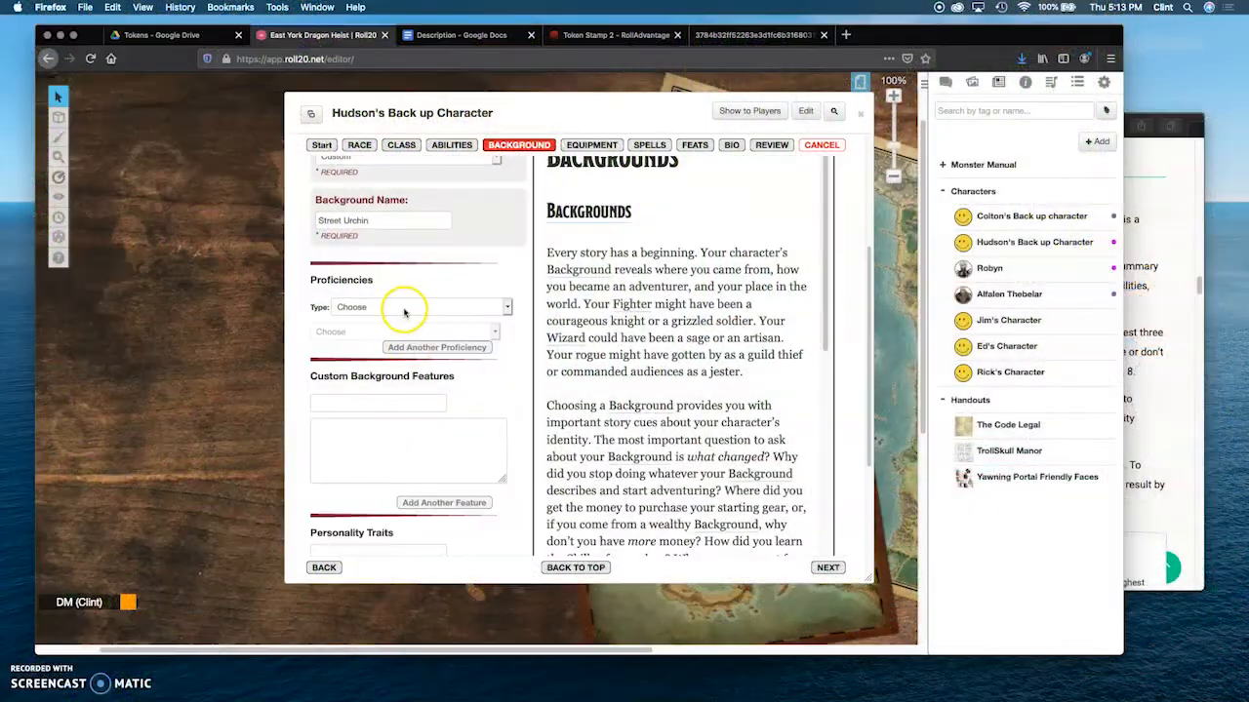
Step: Give the Street Urchin background a Skill proficiency in Deception (SRD)
left_click(405, 311)
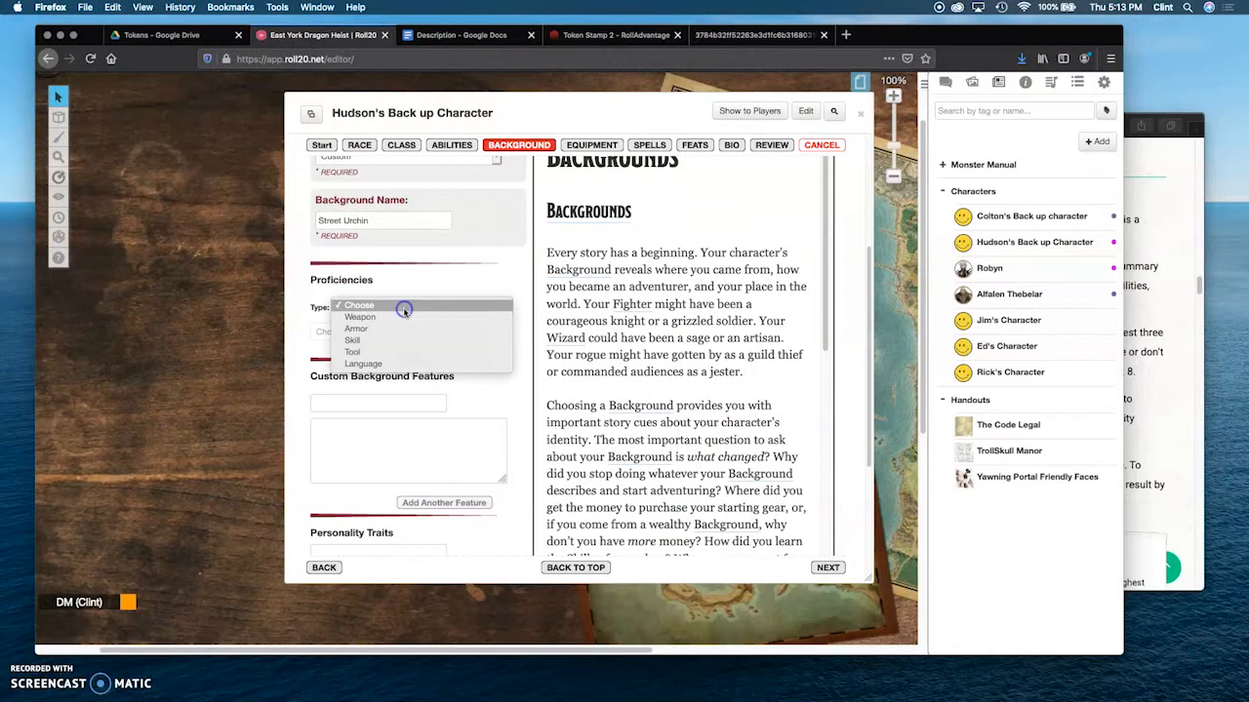
left_click(352, 341)
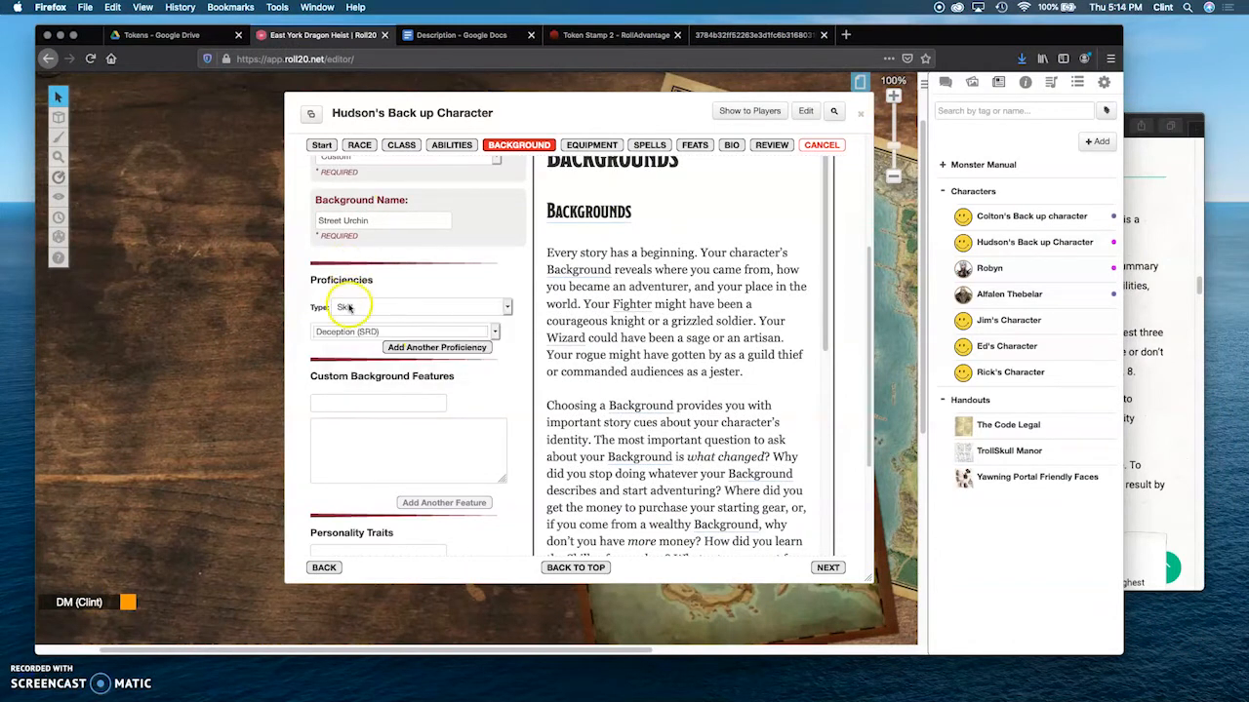
left_click(351, 310)
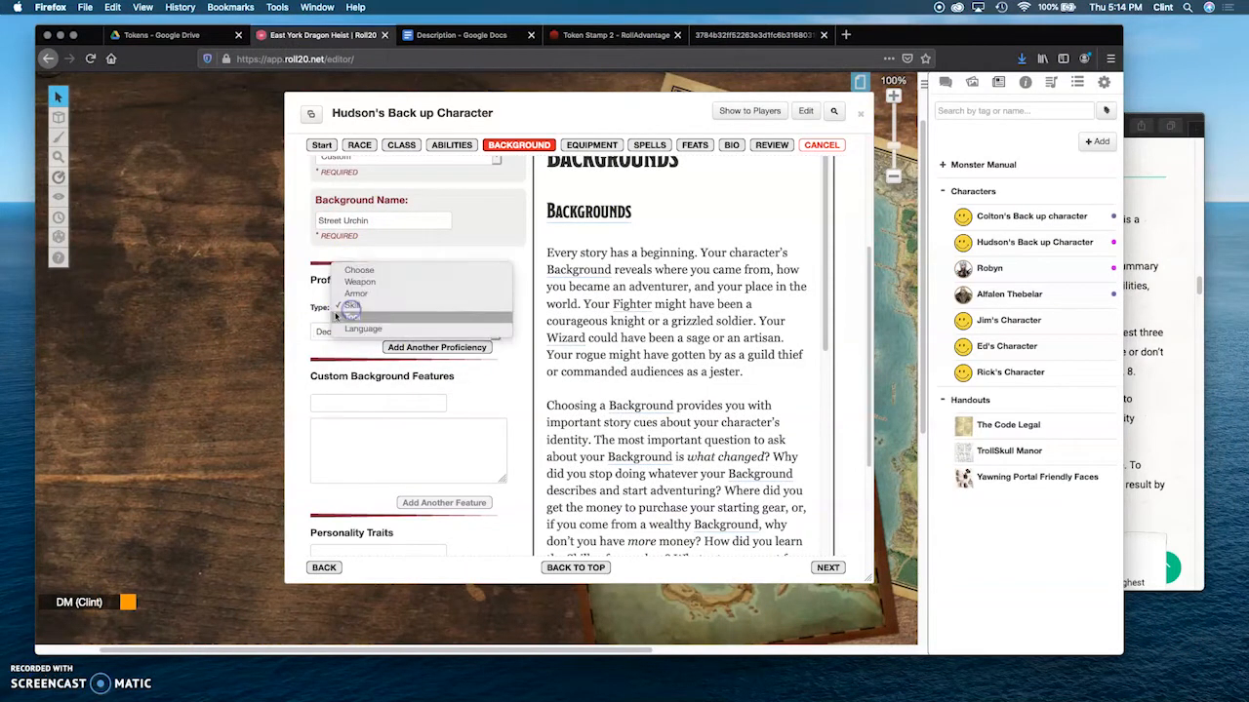
left_click(359, 307)
left_click(340, 332)
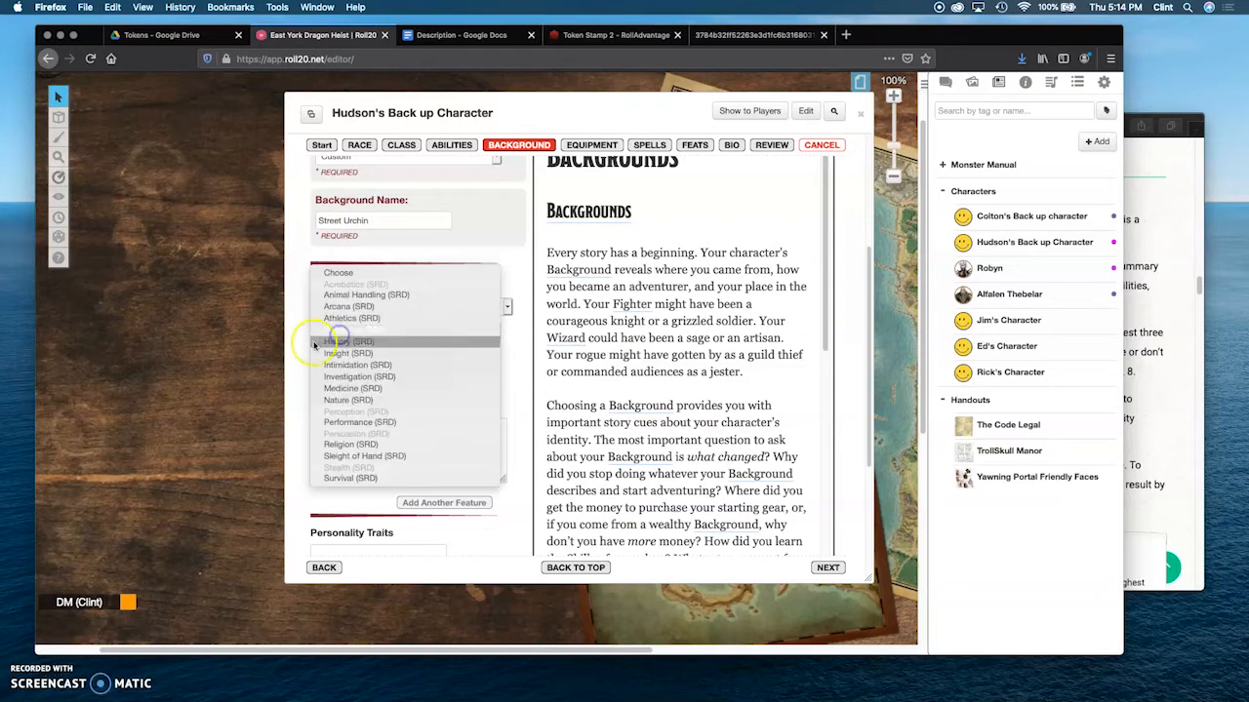
left_click(336, 333)
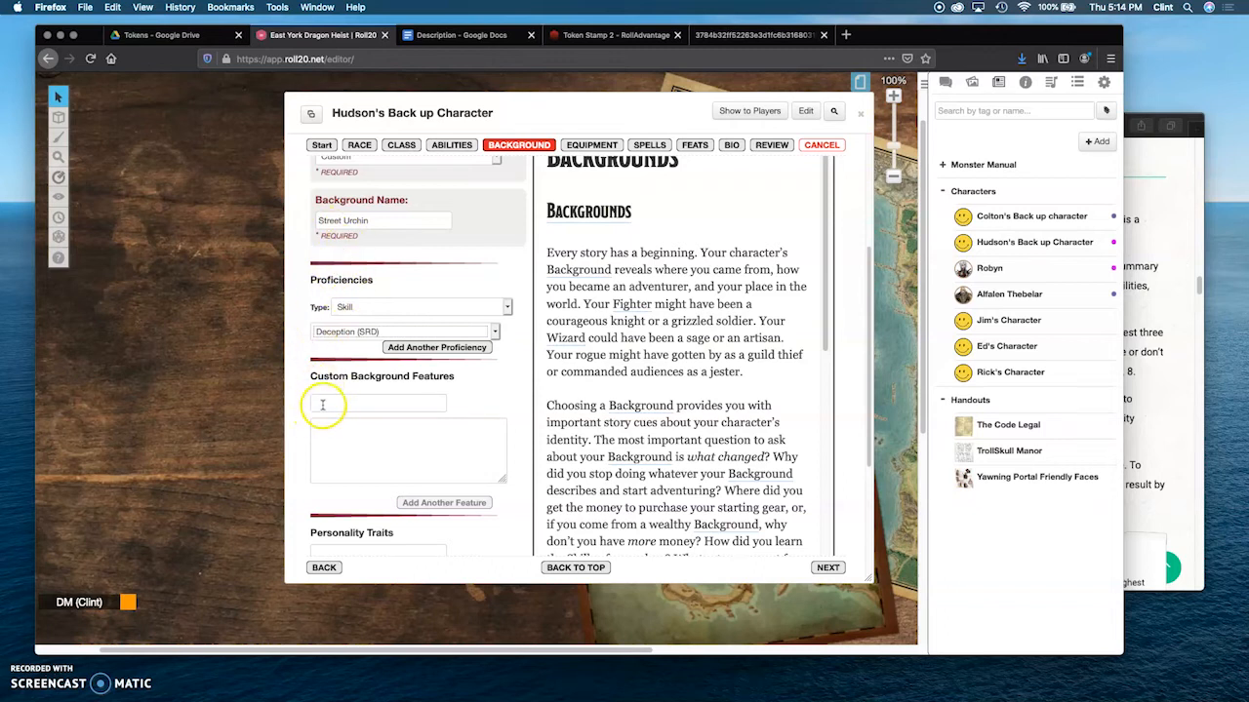
Step: Leave the remaining background fields blank, continue to the equipment stage and choose Class Equipment as the equipment method
scroll(320, 426, "down", 2)
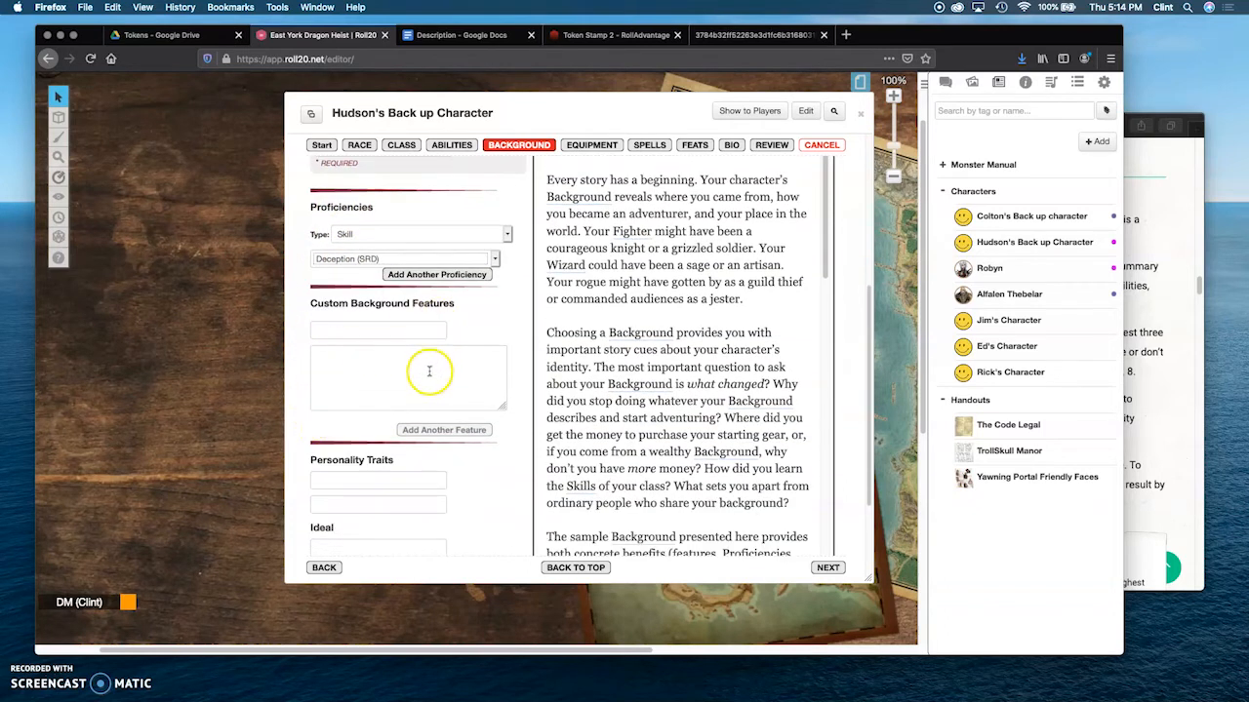
scroll(417, 391, "down", 3)
scroll(345, 403, "down", 1)
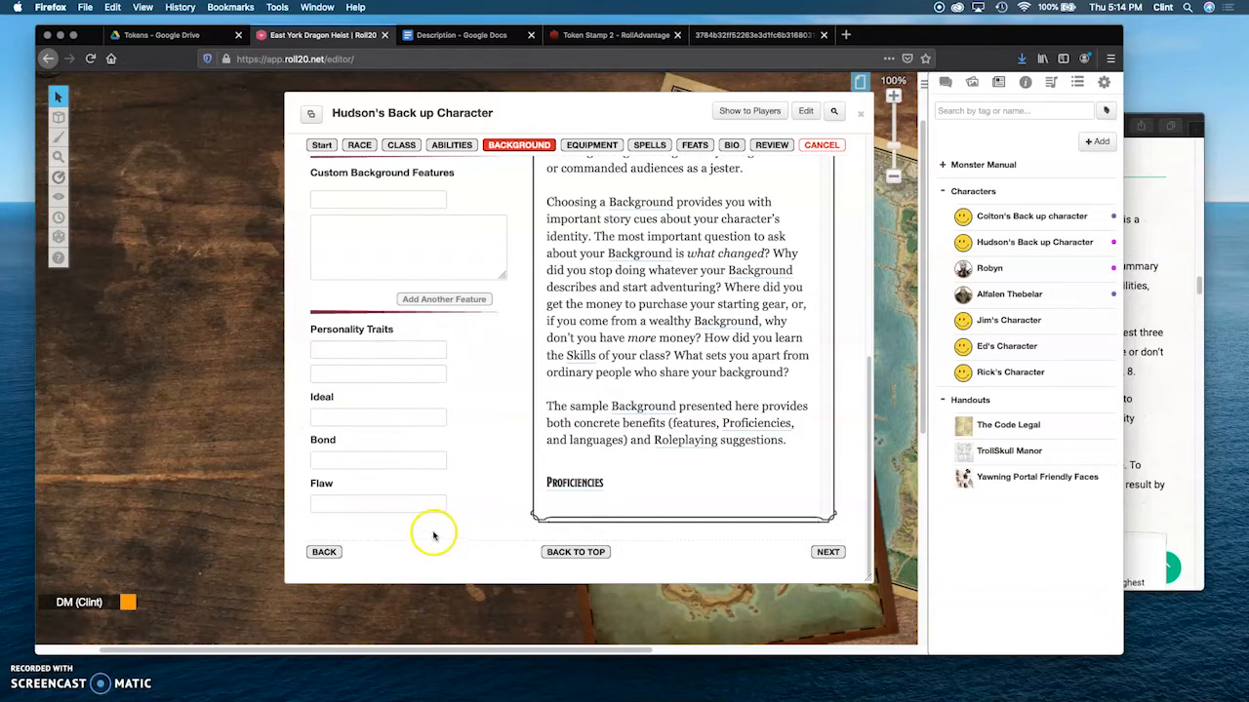
left_click(828, 553)
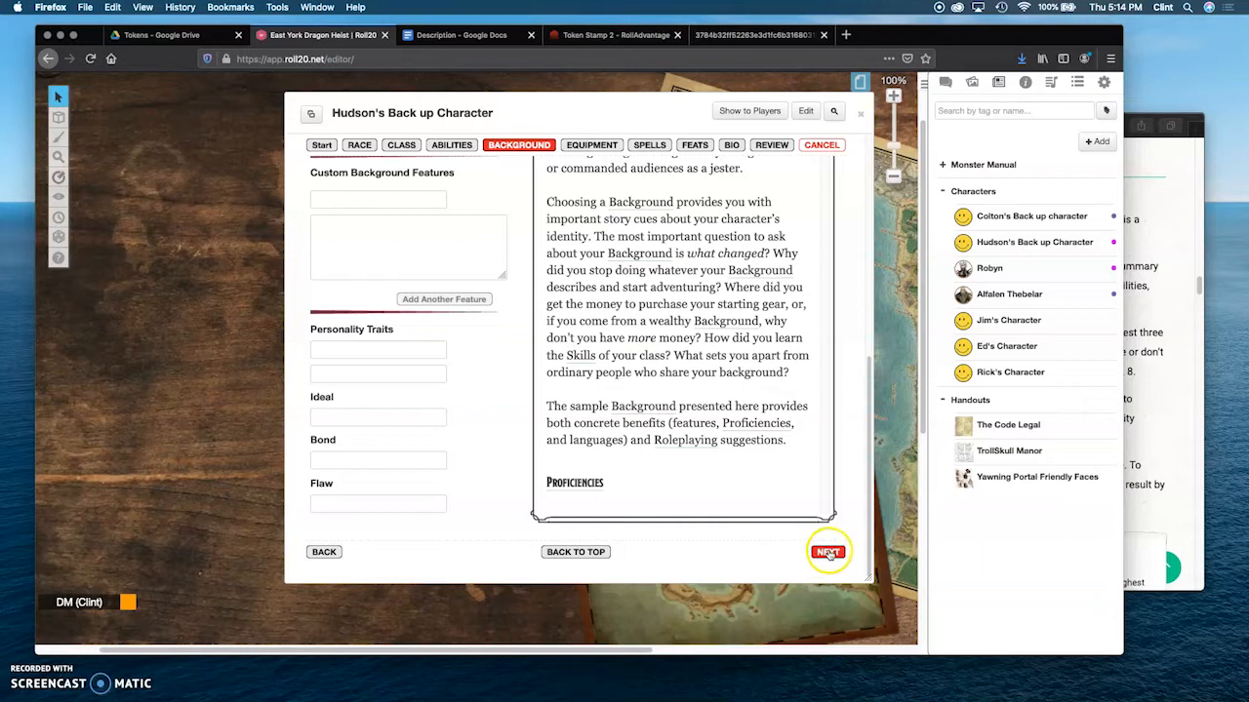
left_click(828, 554)
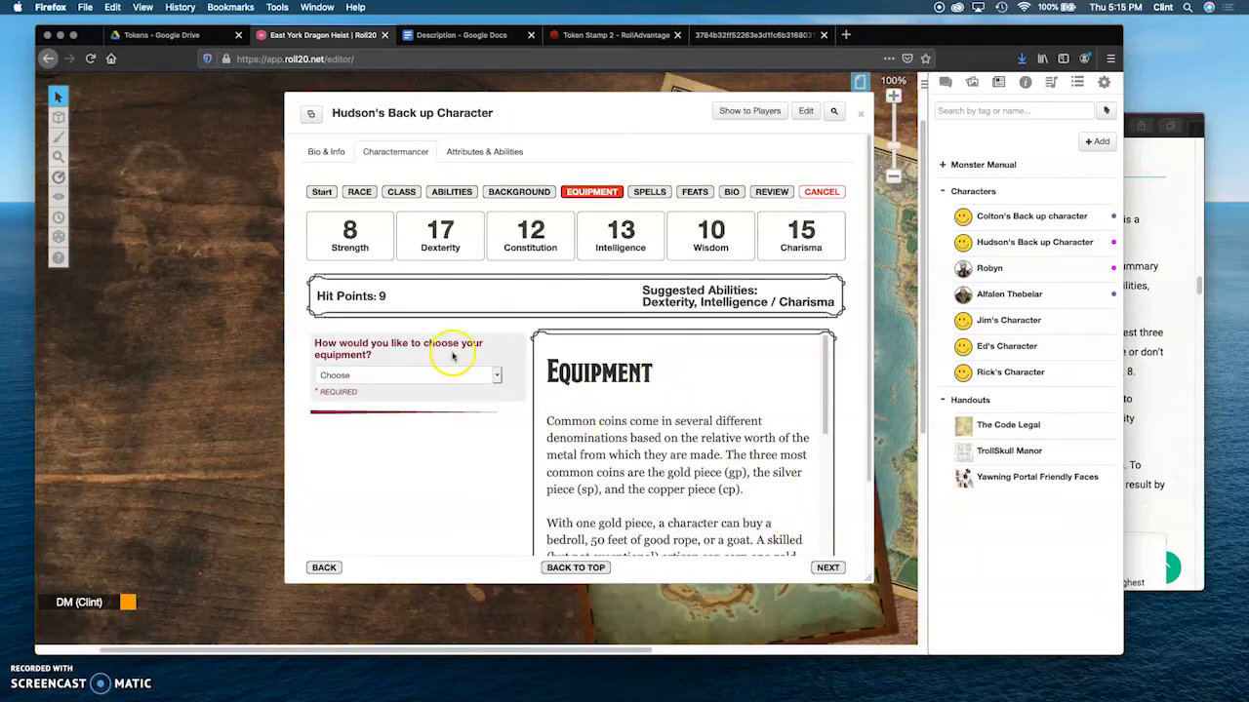
left_click(496, 375)
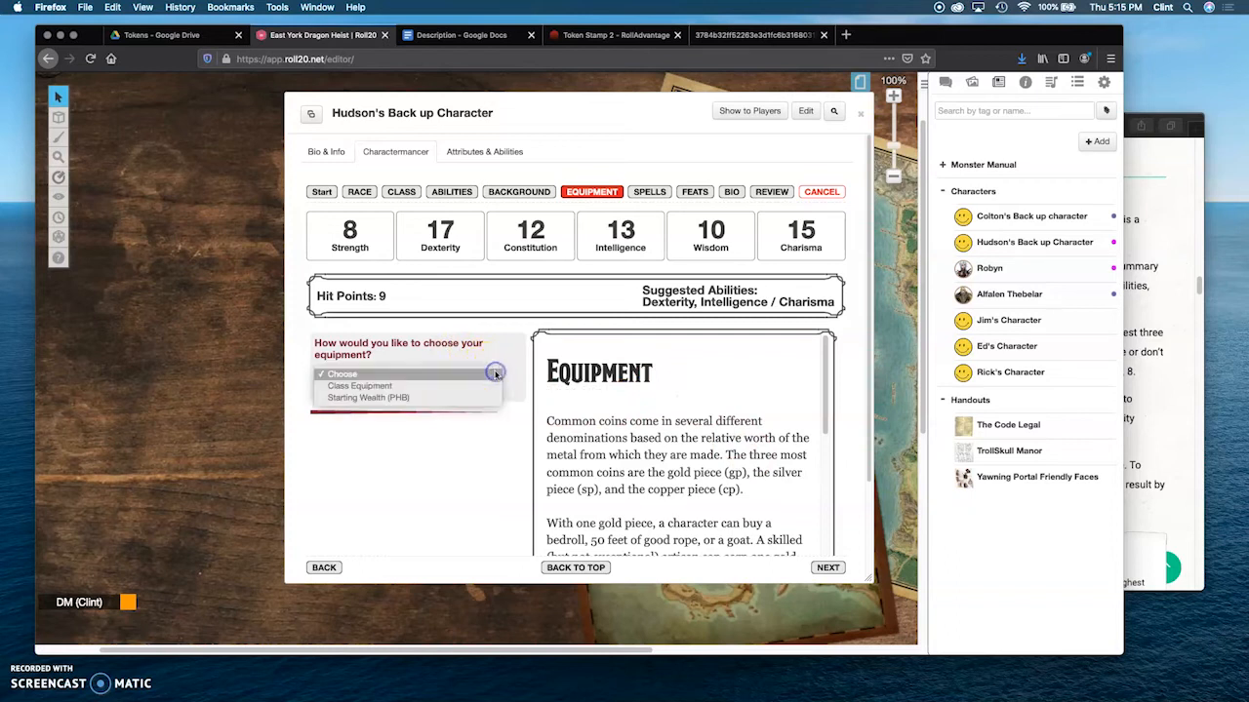
left_click(363, 388)
Step: Choose the Rapier, the Shortbow, Quiver, Arrows (20) option and the Burglar's Pack as the rogue's class equipment
scroll(504, 405, "down", 3)
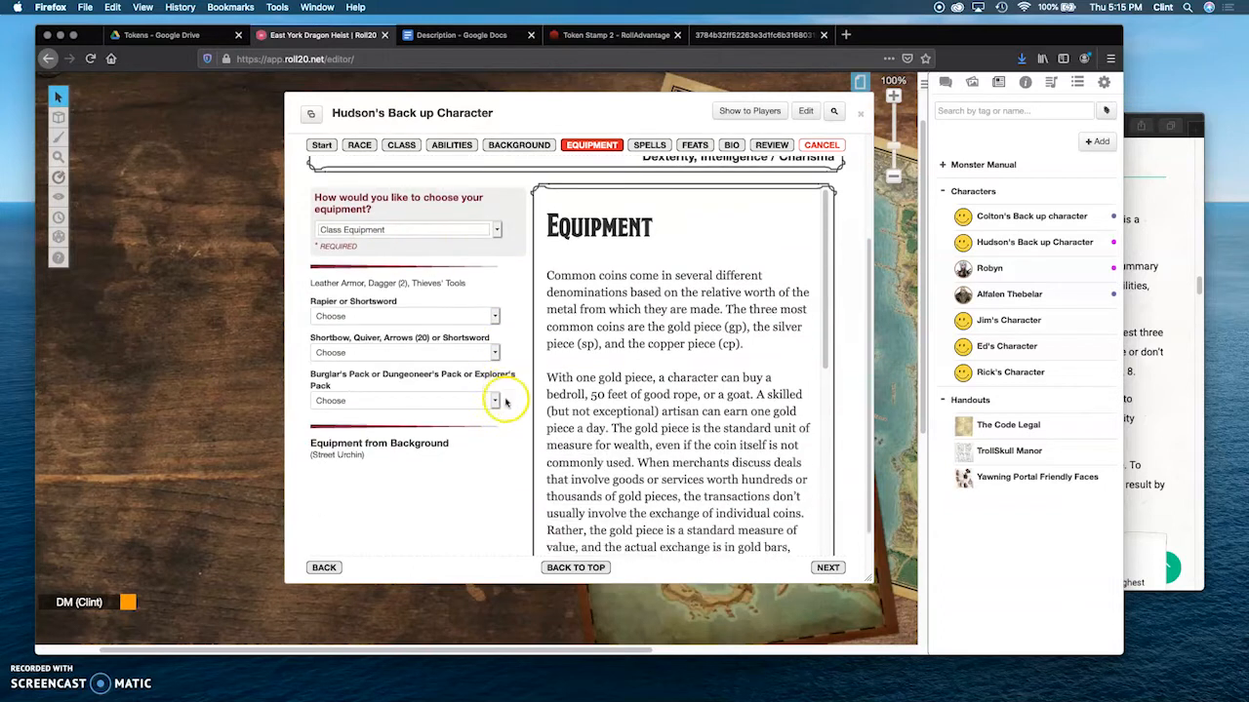
left_click(493, 316)
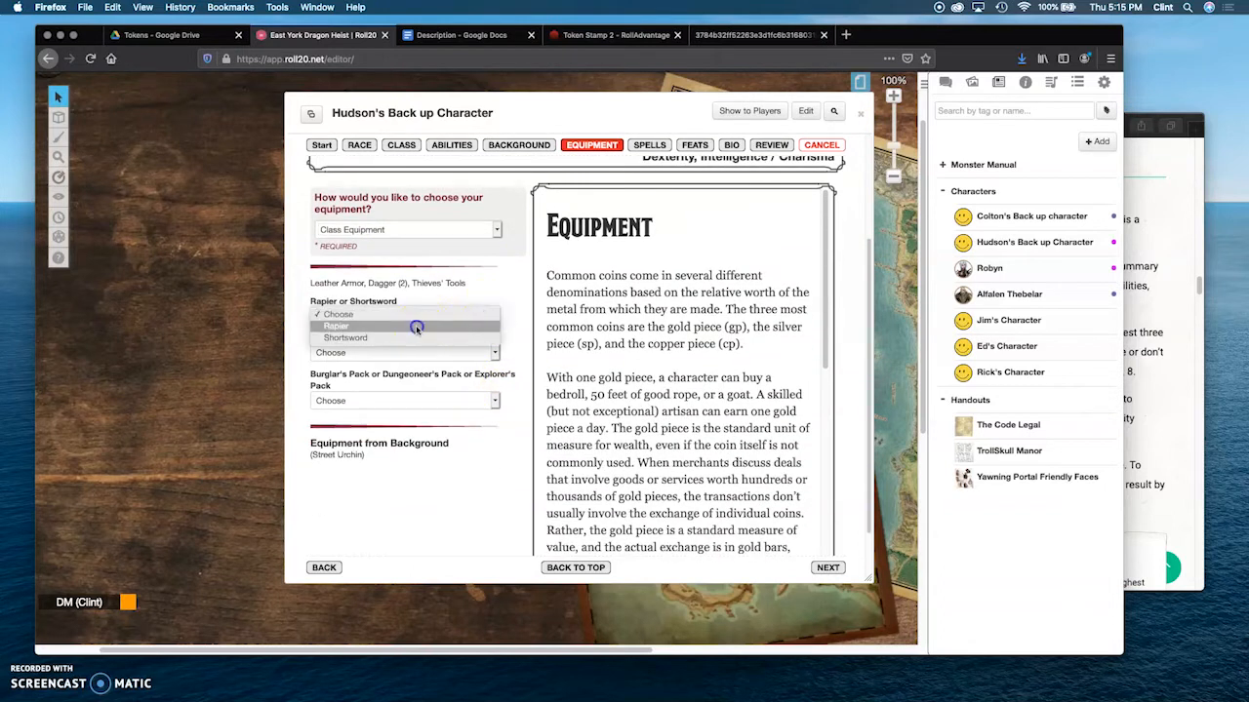
left_click(417, 328)
scroll(497, 337, "down", 1)
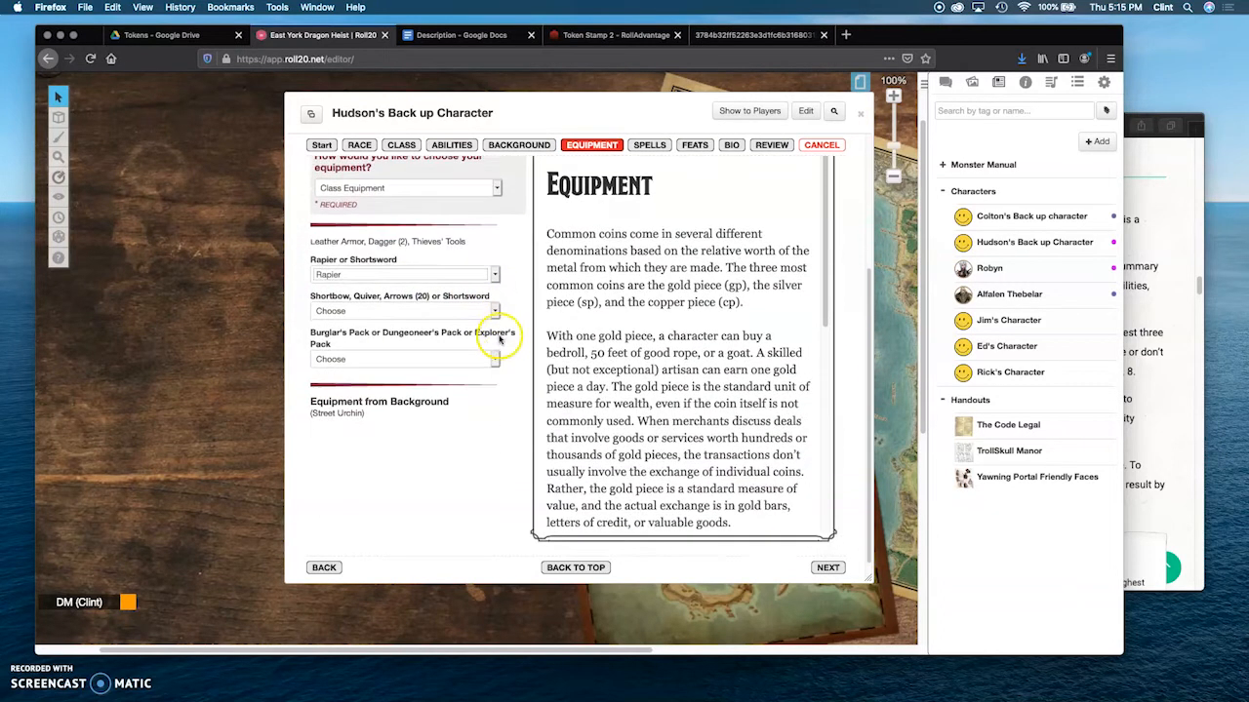
left_click(495, 310)
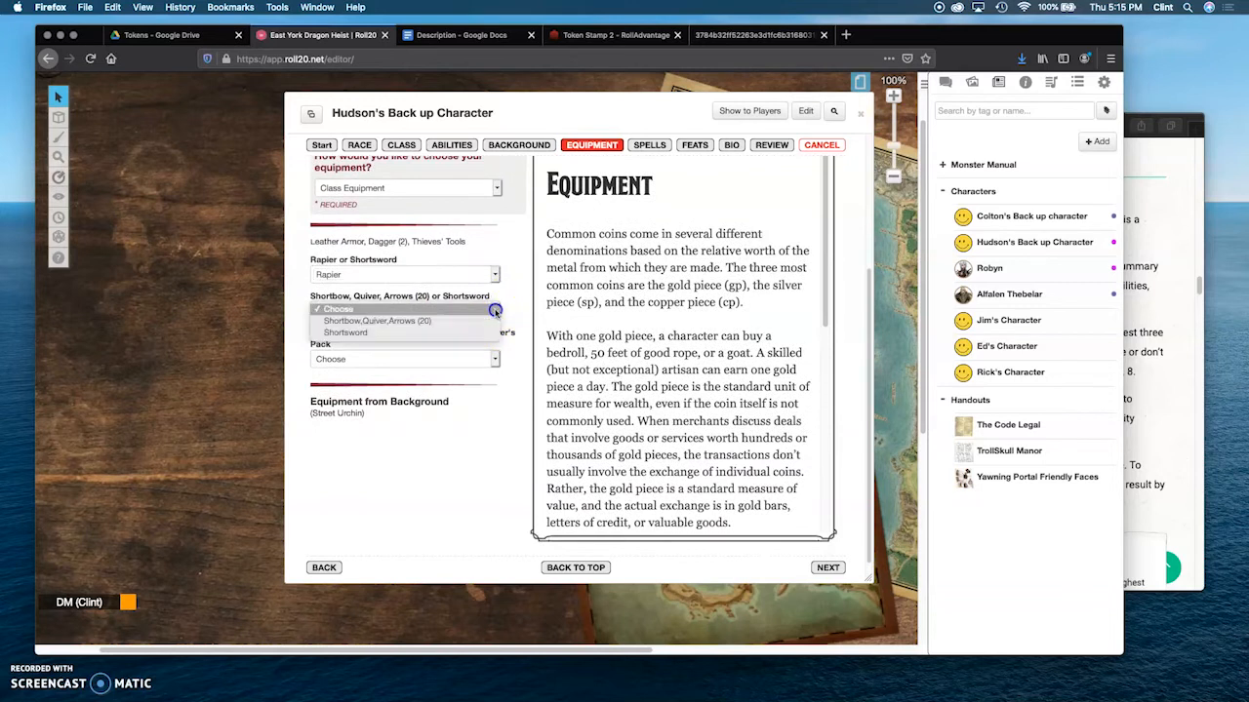
left_click(463, 322)
scroll(499, 337, "down", 1)
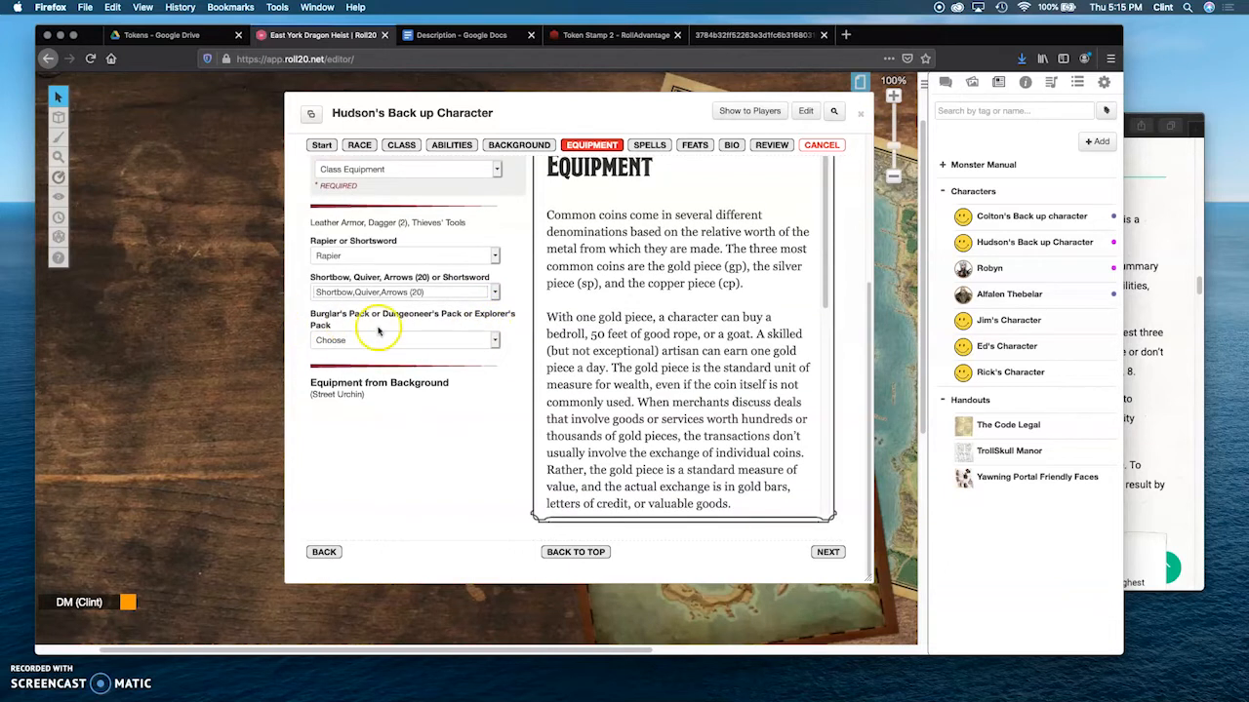
left_click(492, 341)
left_click(382, 349)
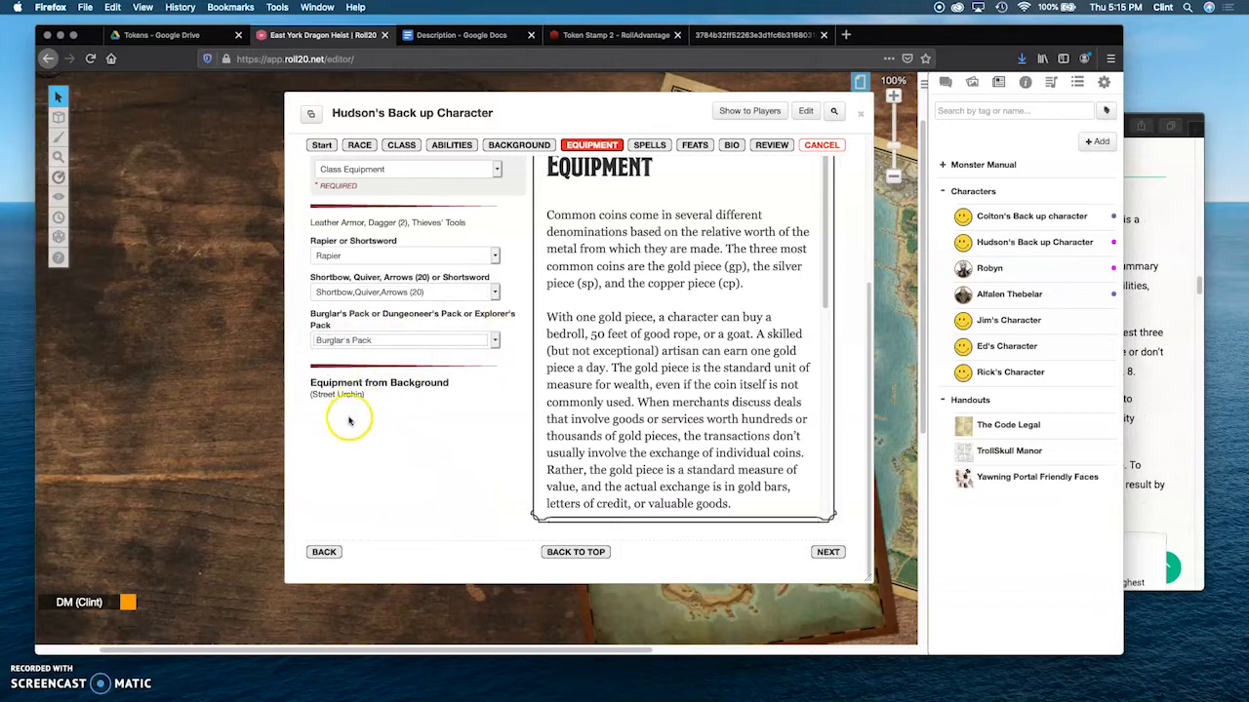
Step: Continue past the spells and feats stages to the character's bio stage
left_click(826, 552)
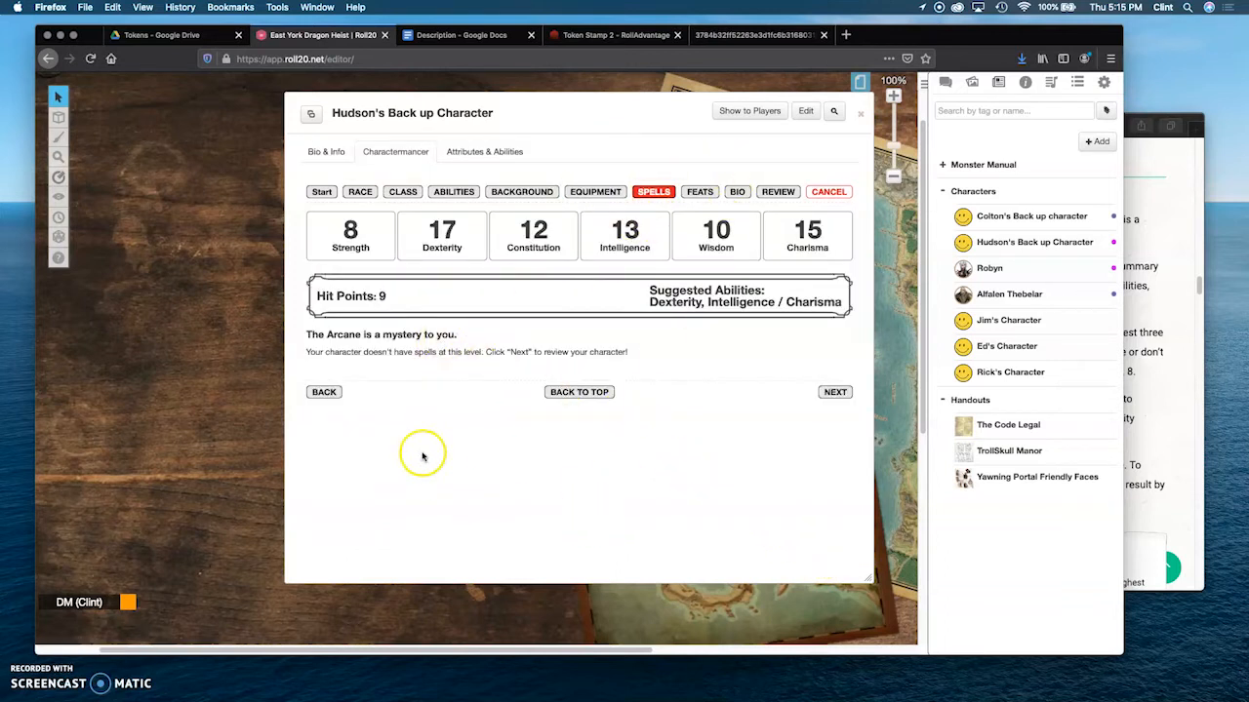
left_click(834, 393)
left_click(710, 193)
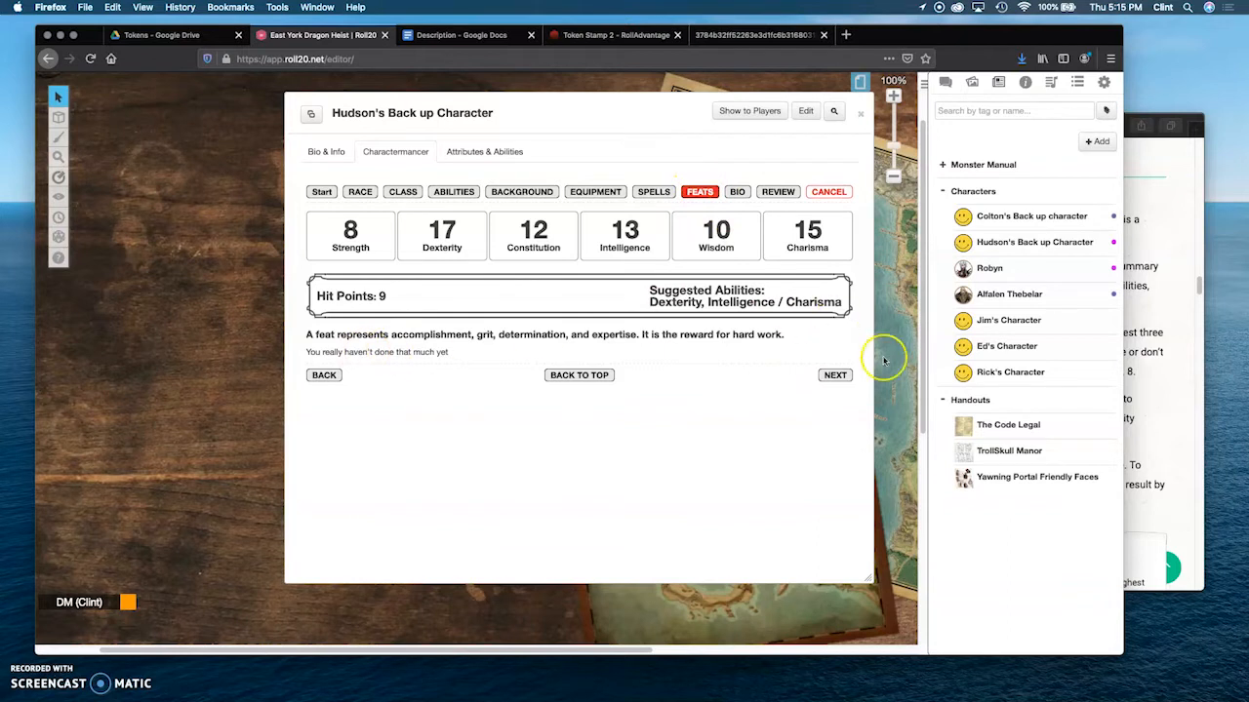
left_click(835, 379)
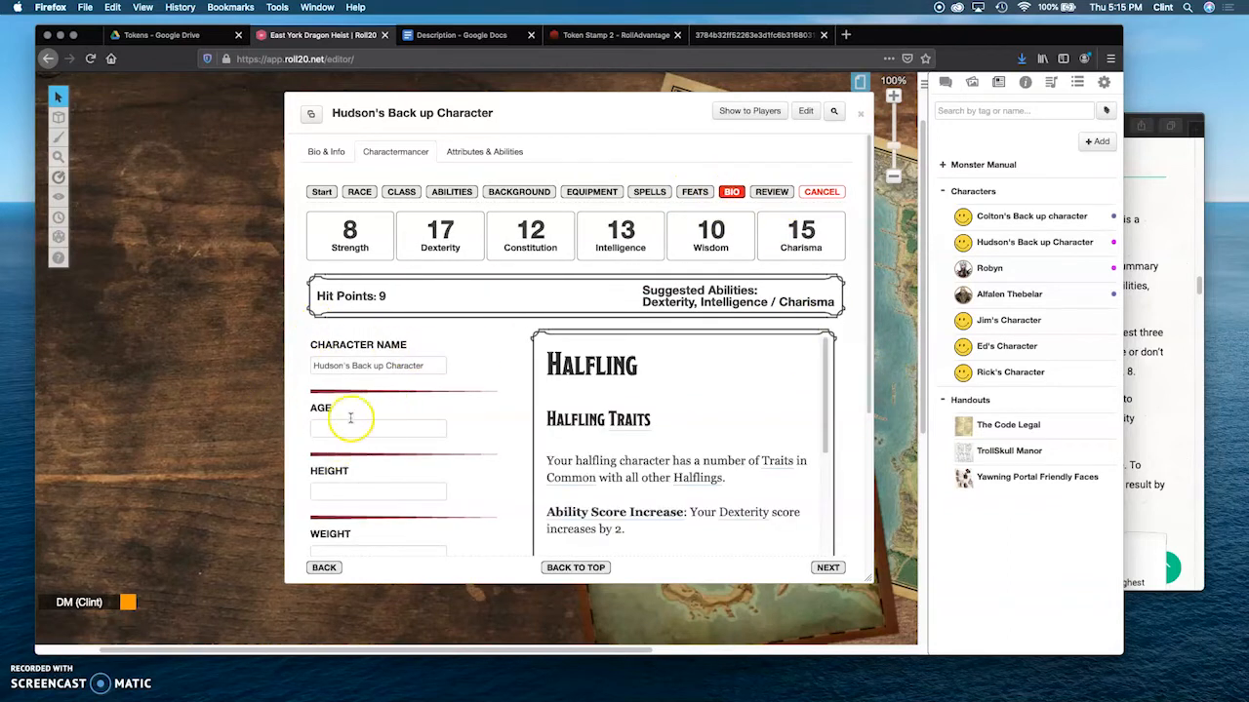
Step: Name the character Marric the Sly, leave the remaining bio fields blank and continue to the review stage
left_click_drag(436, 365, 330, 361)
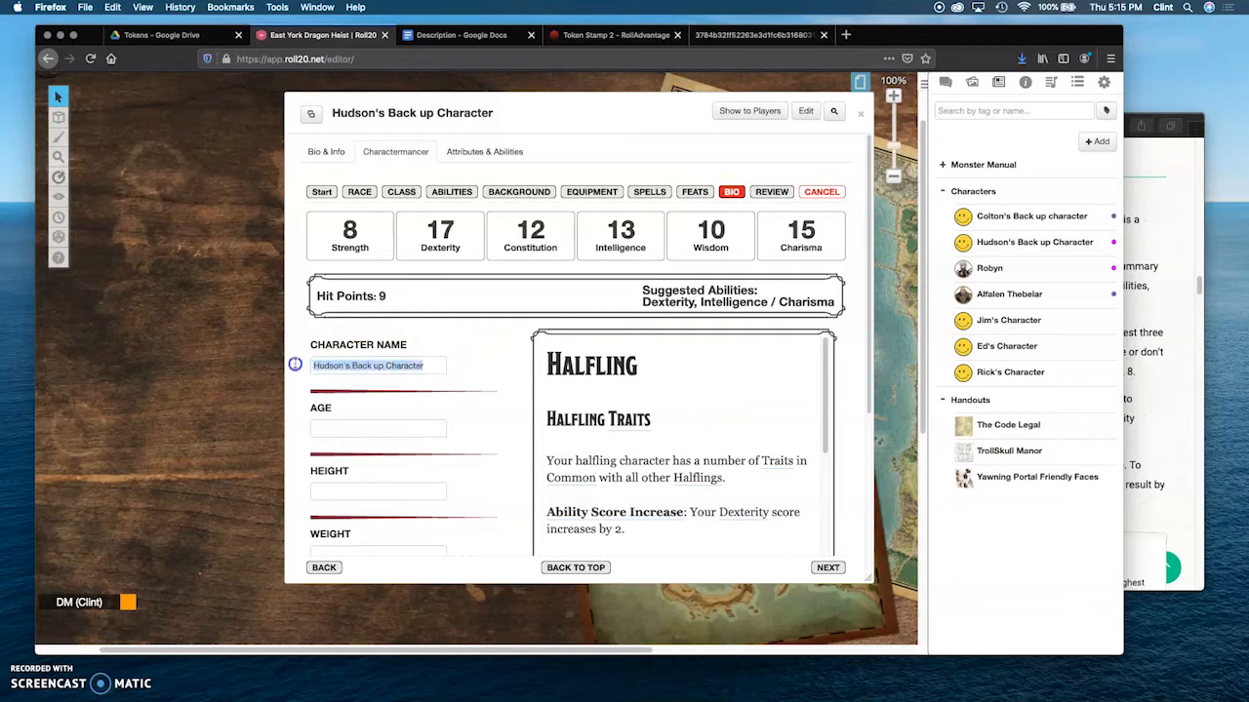
type("Marric")
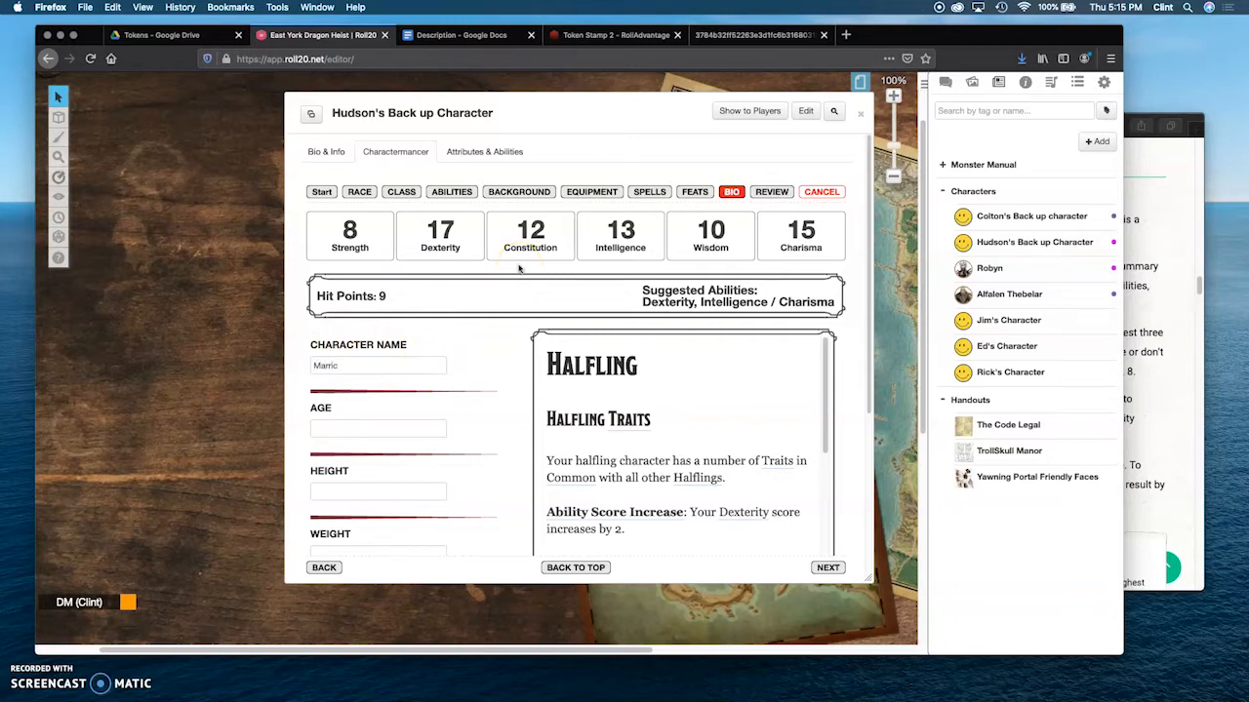
left_click(436, 321)
scroll(400, 409, "down", 5)
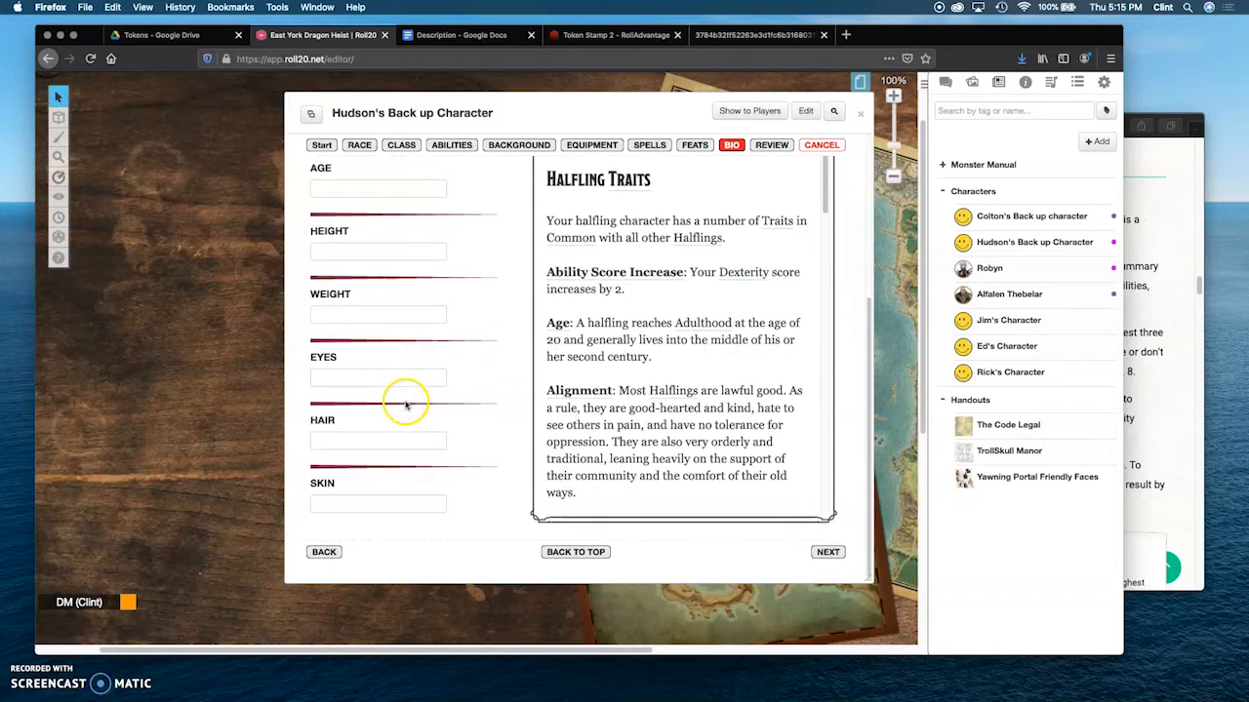
left_click(826, 553)
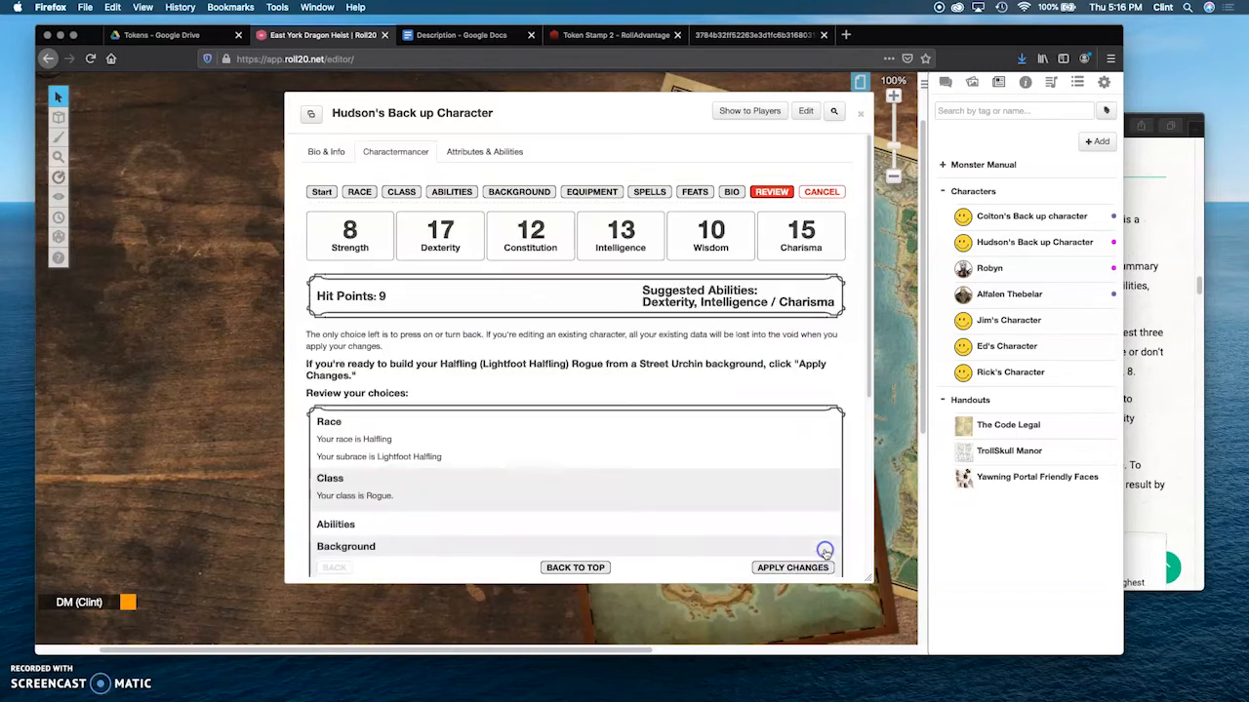
Step: Review the chosen race, class, background, equipment and bio, and apply the changes to build the character
scroll(536, 352, "down", 3)
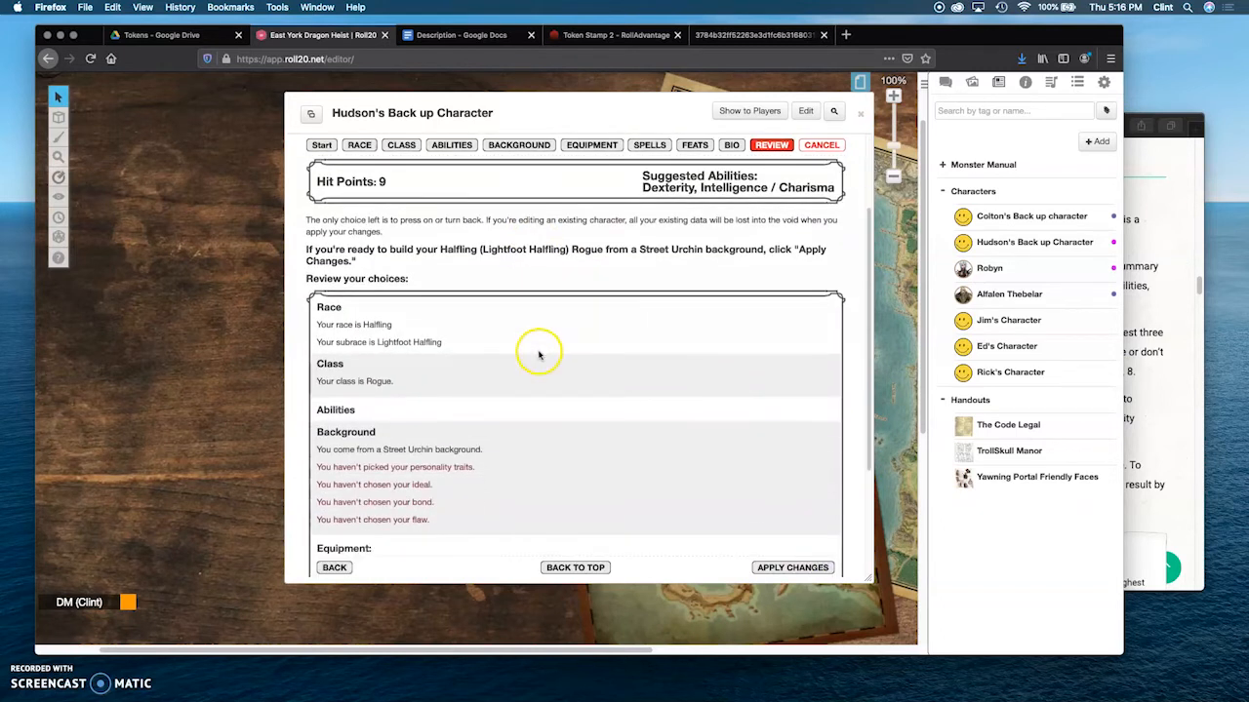
scroll(539, 354, "down", 3)
scroll(539, 354, "down", 1)
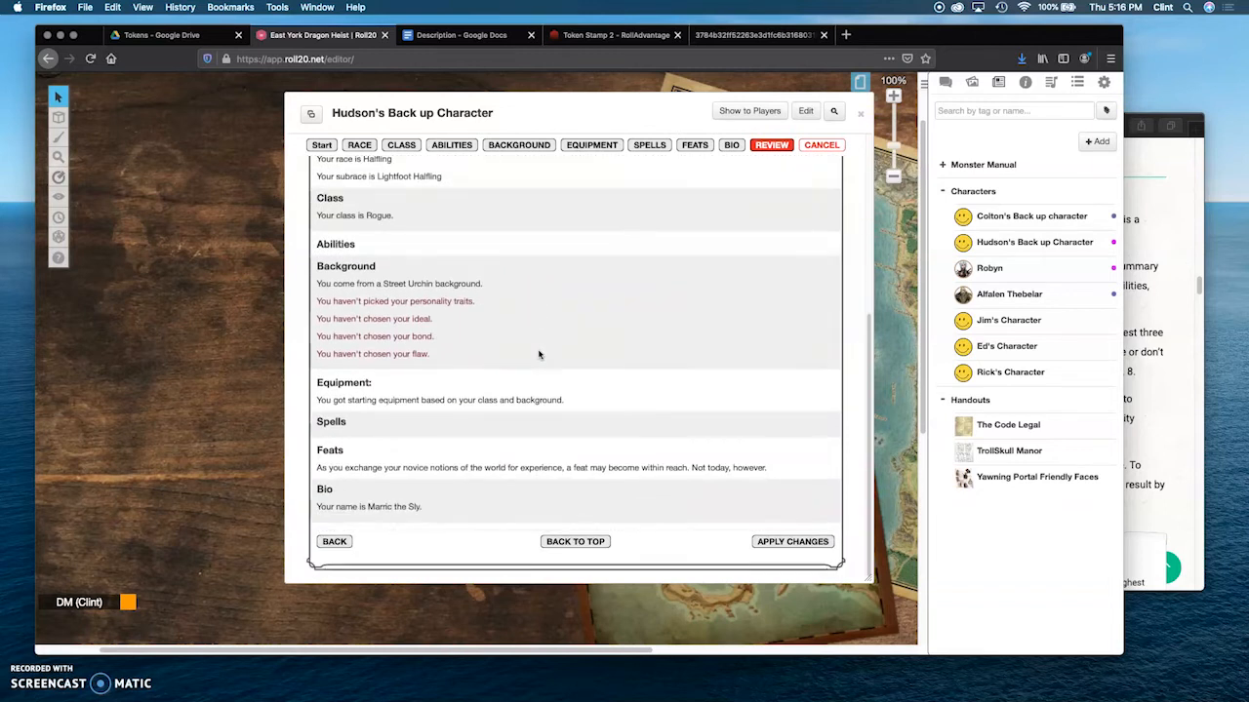
left_click(791, 542)
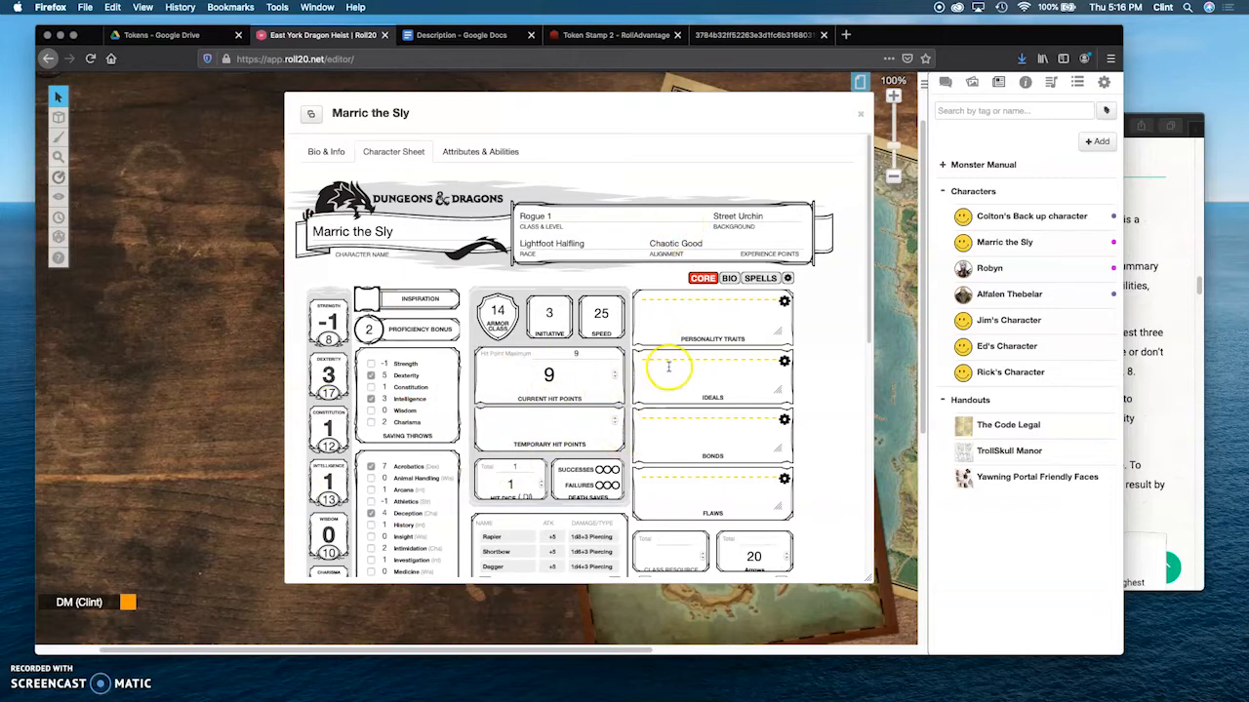
Step: Examine the finished character sheet's stats, skills, attacks and traits, plus the character's bio and attributes pages
scroll(668, 366, "down", 2)
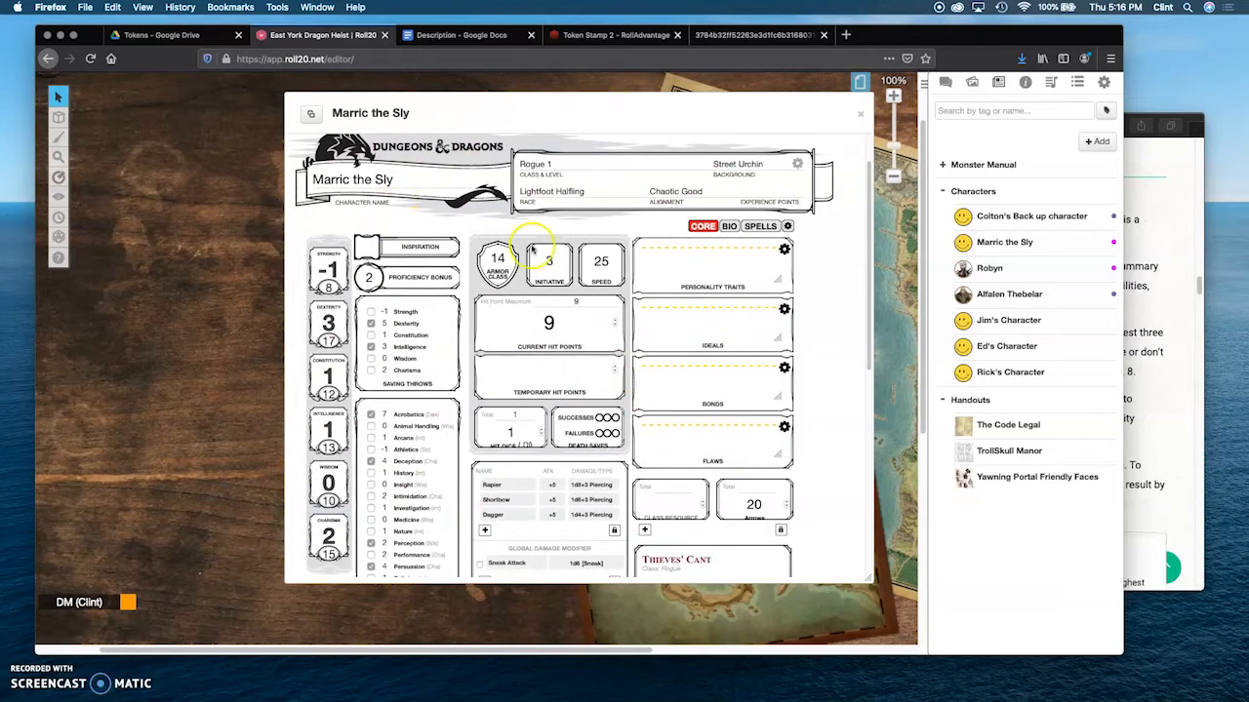
scroll(570, 361, "down", 5)
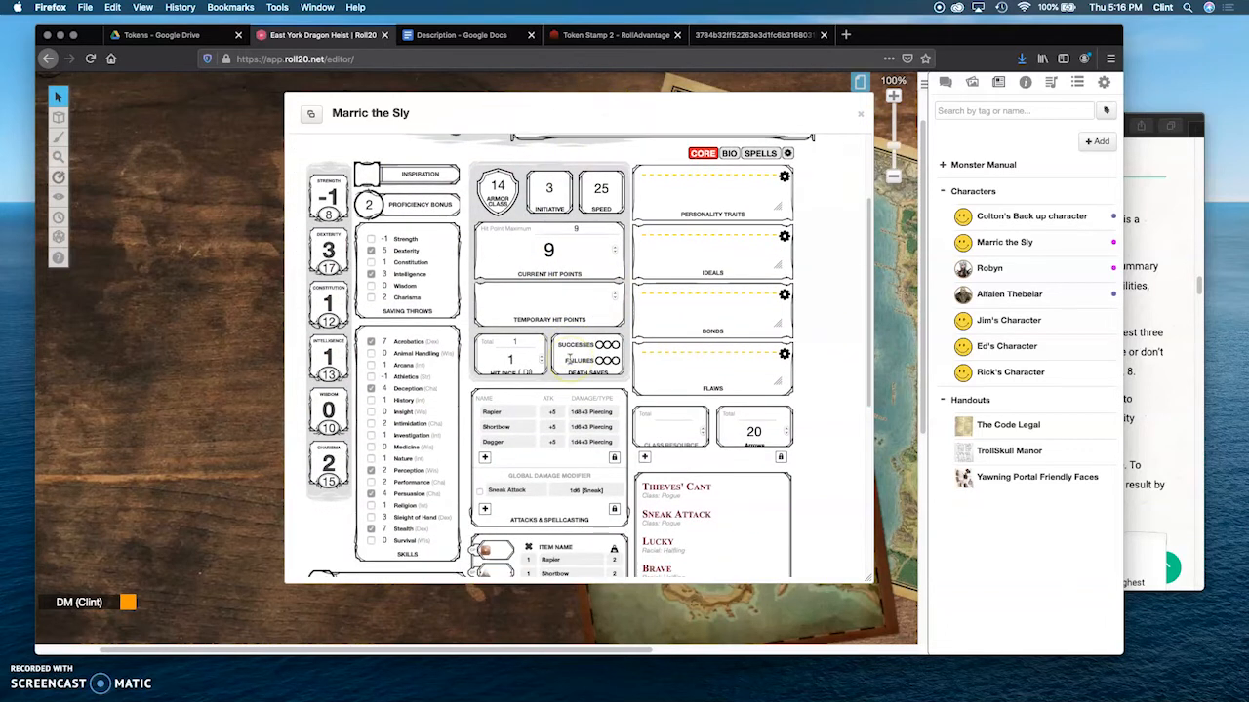
scroll(570, 361, "down", 3)
scroll(570, 361, "up", 5)
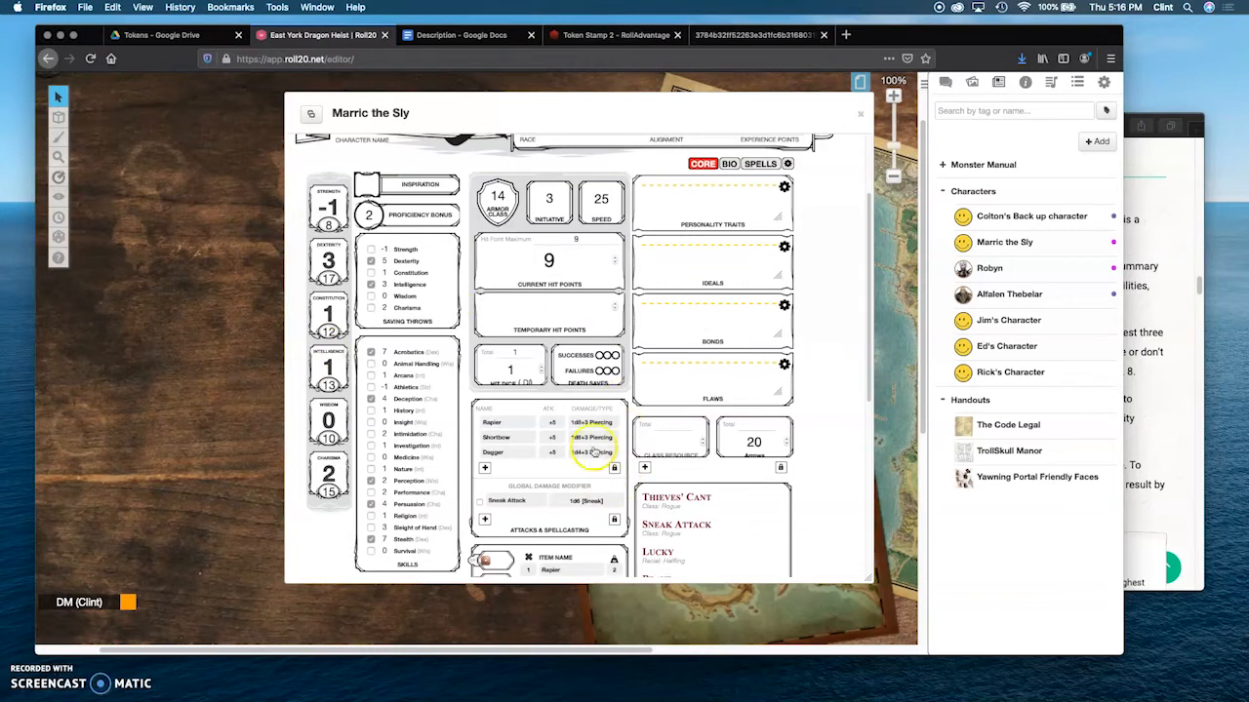
left_click_drag(511, 107, 471, 92)
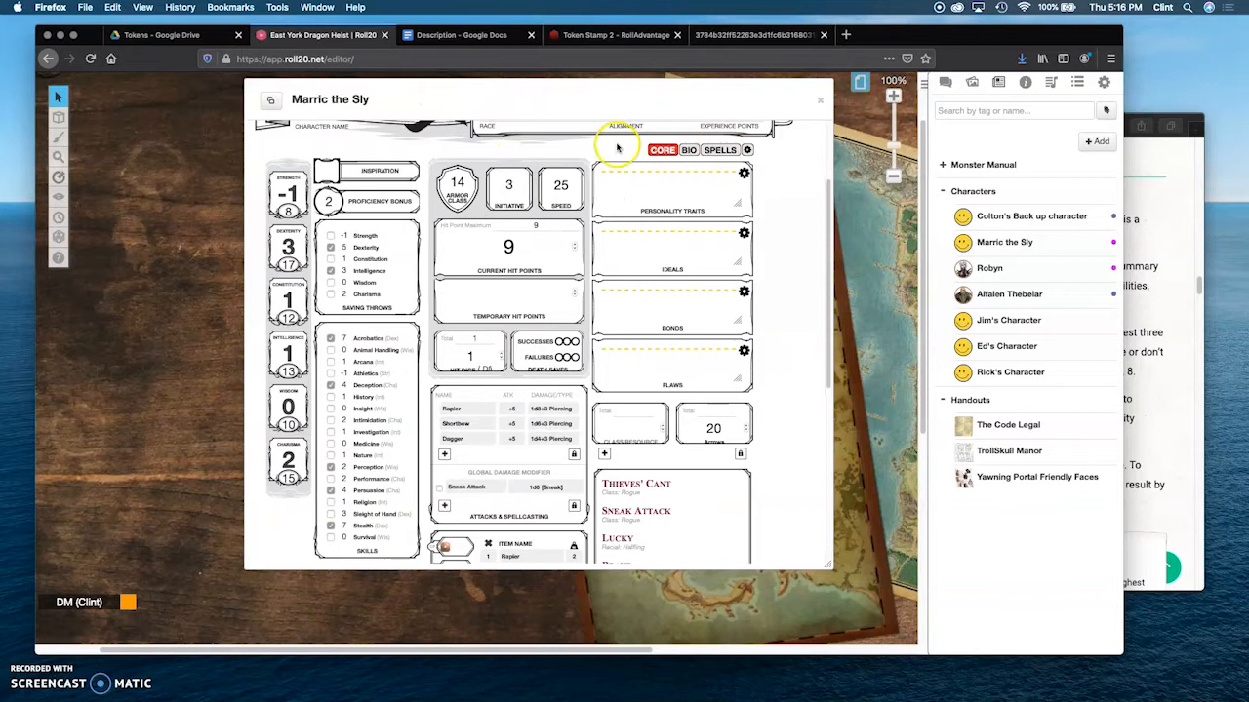
scroll(460, 199, "up", 5)
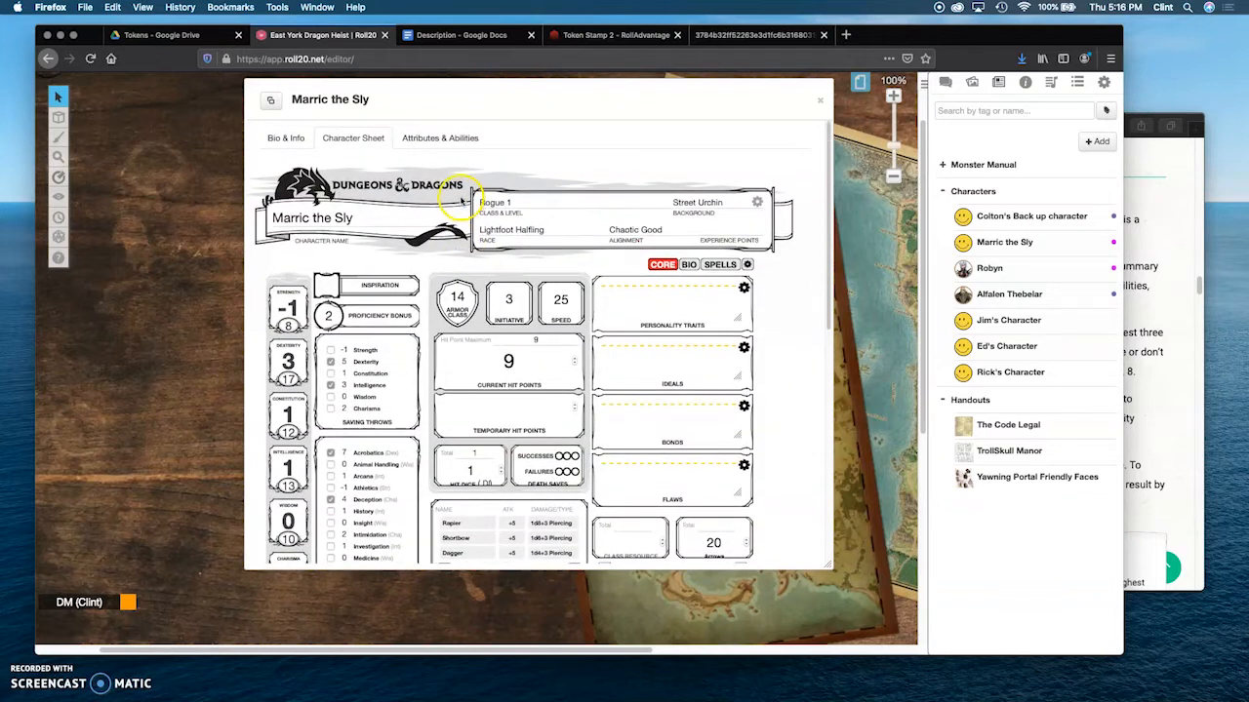
left_click(286, 138)
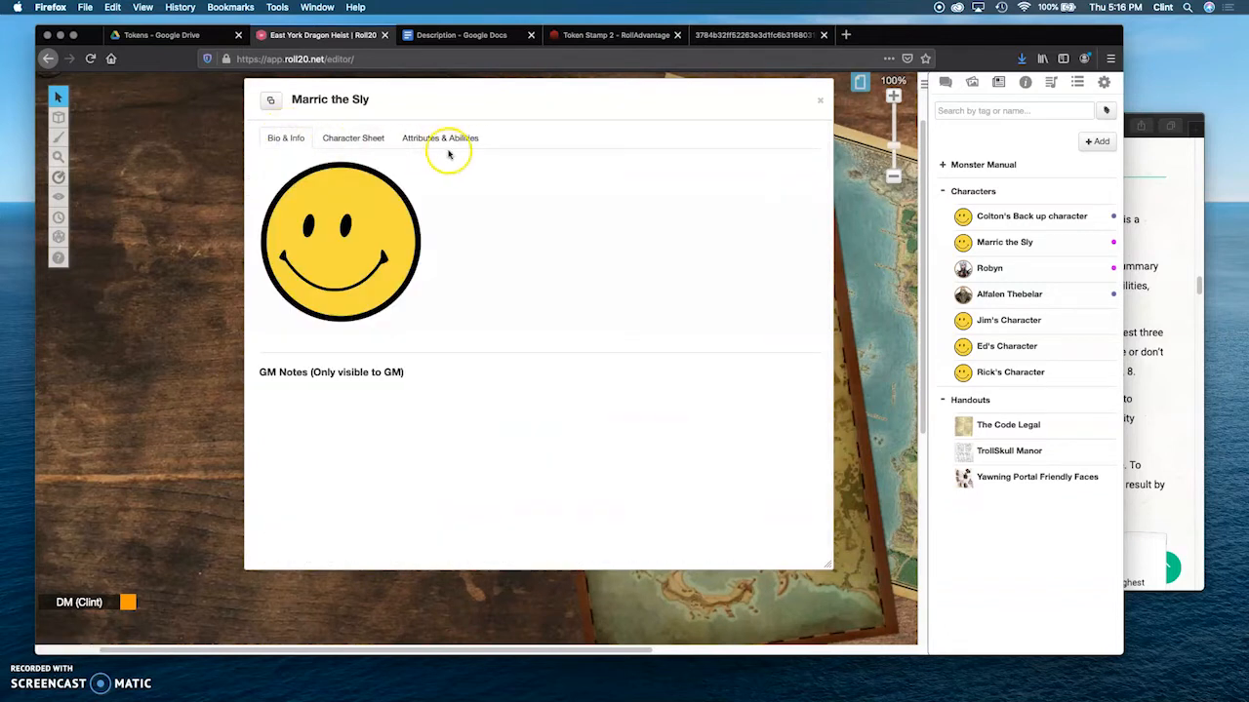
left_click(295, 139)
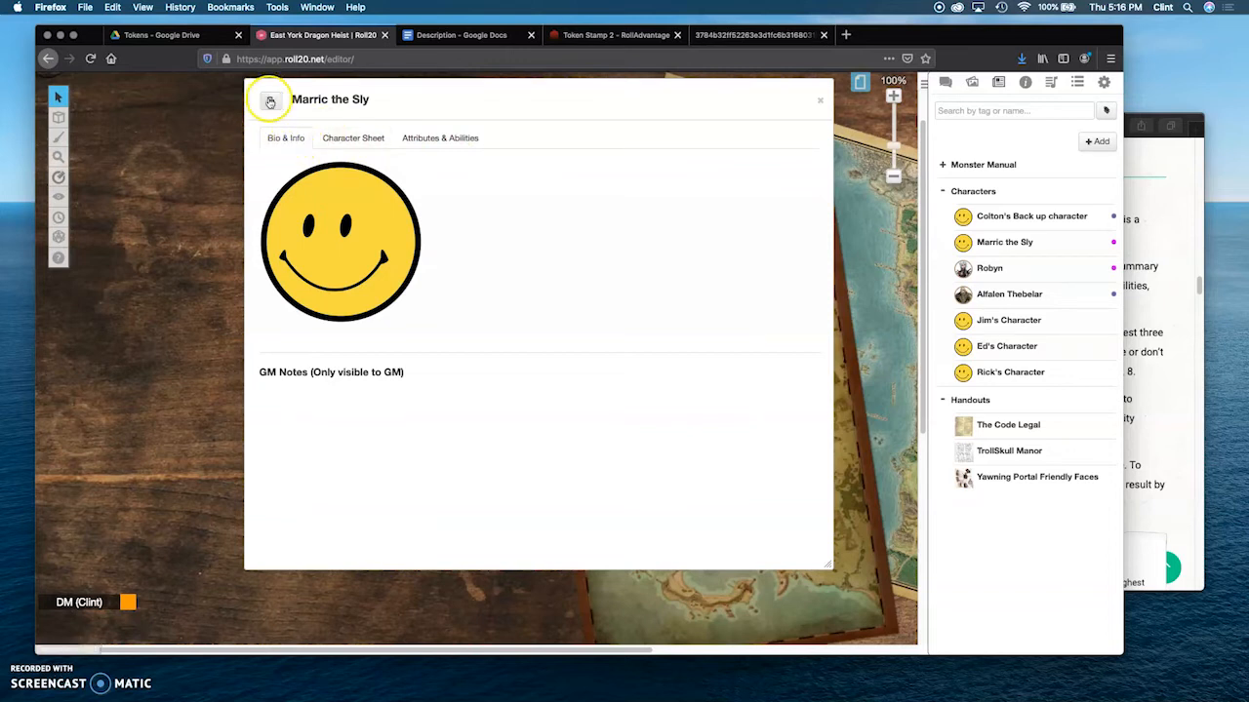
left_click(364, 141)
left_click(419, 140)
left_click(348, 141)
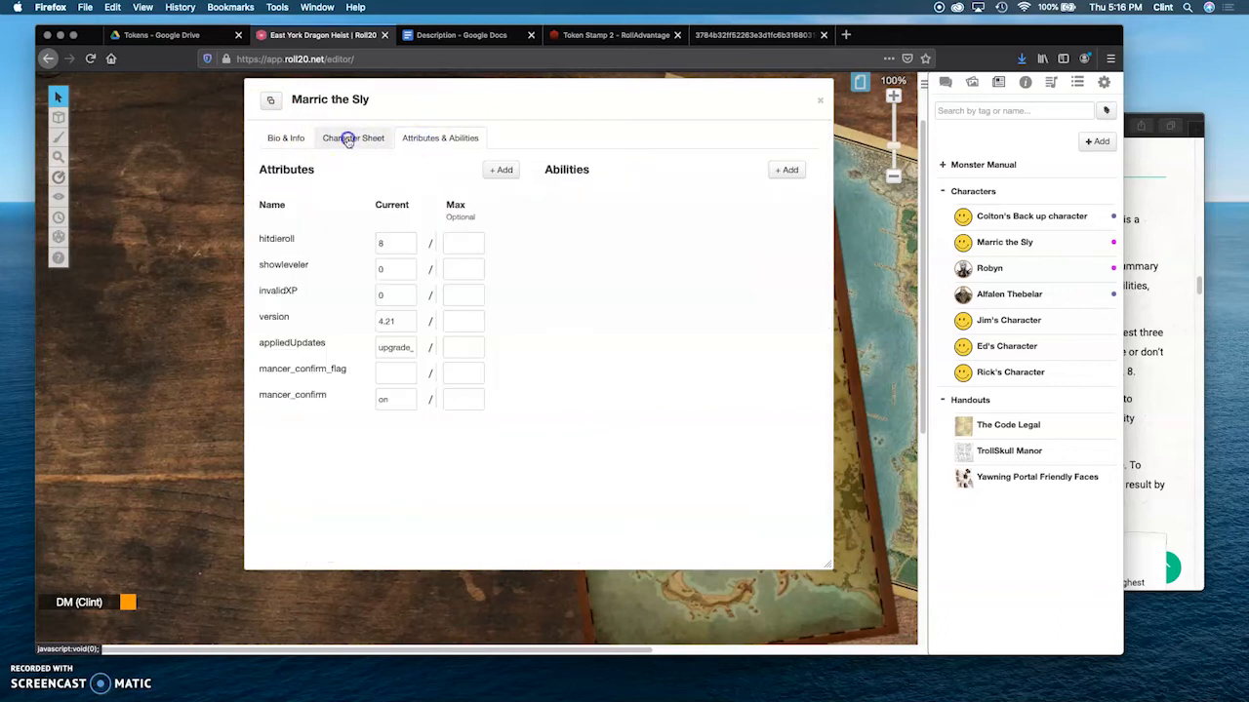
Step: Reopen Marric the Sly from the journal, edit the character's bio and info, and remove the smiley avatar
left_click(820, 102)
left_click(1005, 249)
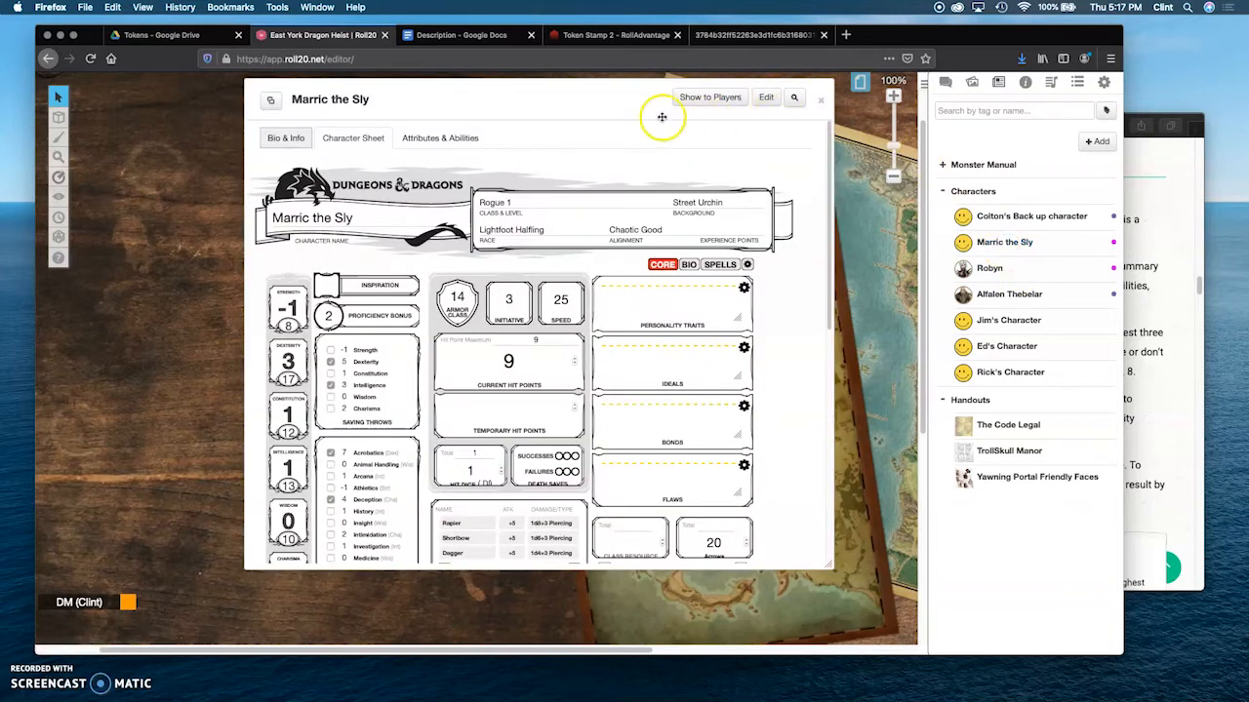
left_click(294, 136)
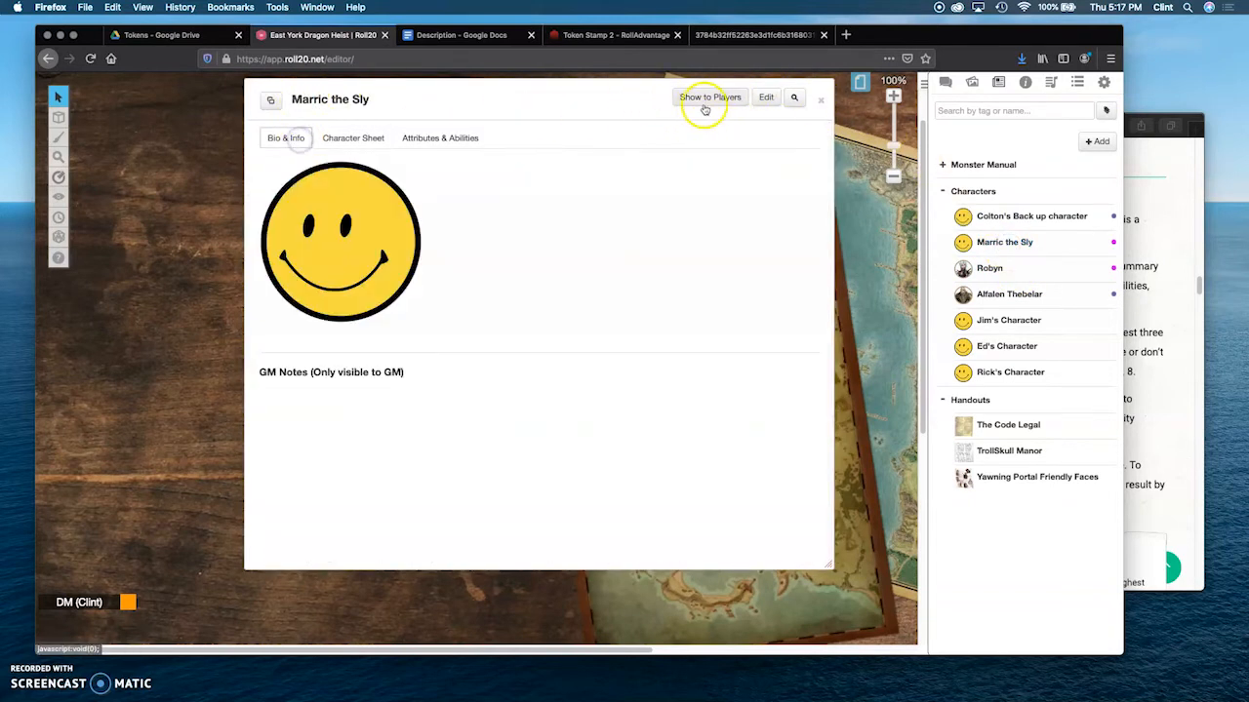
left_click(768, 98)
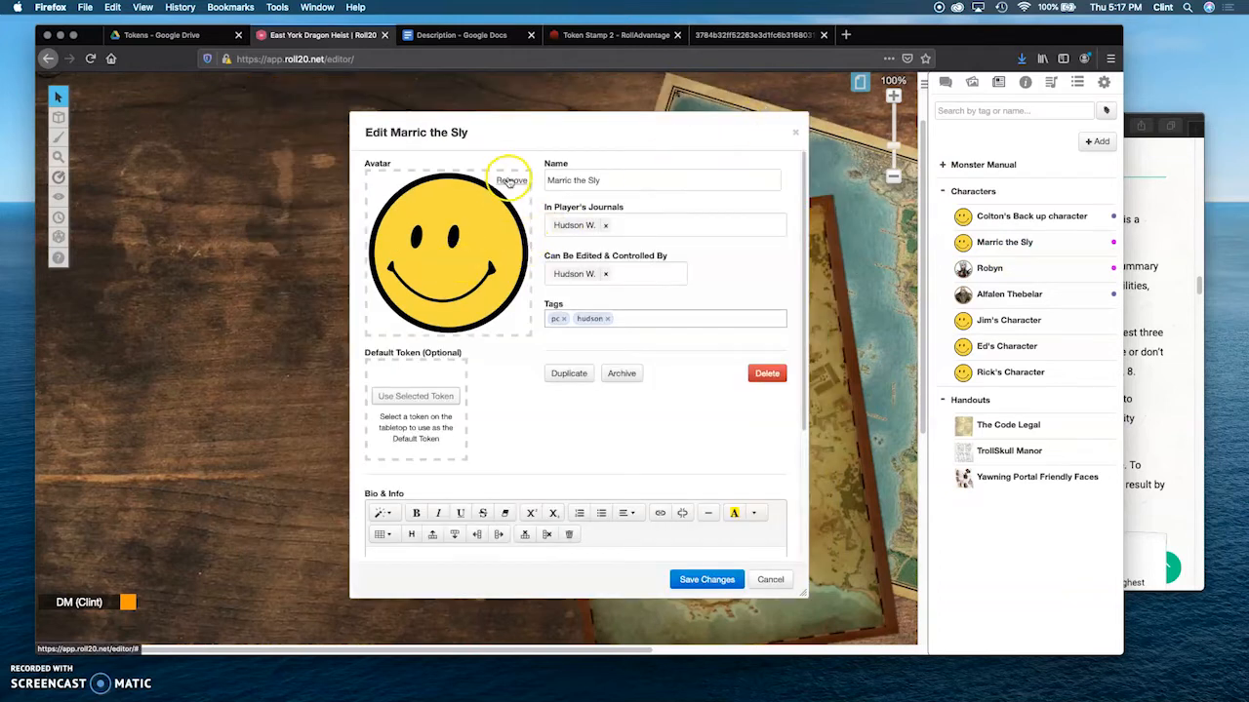
left_click(509, 180)
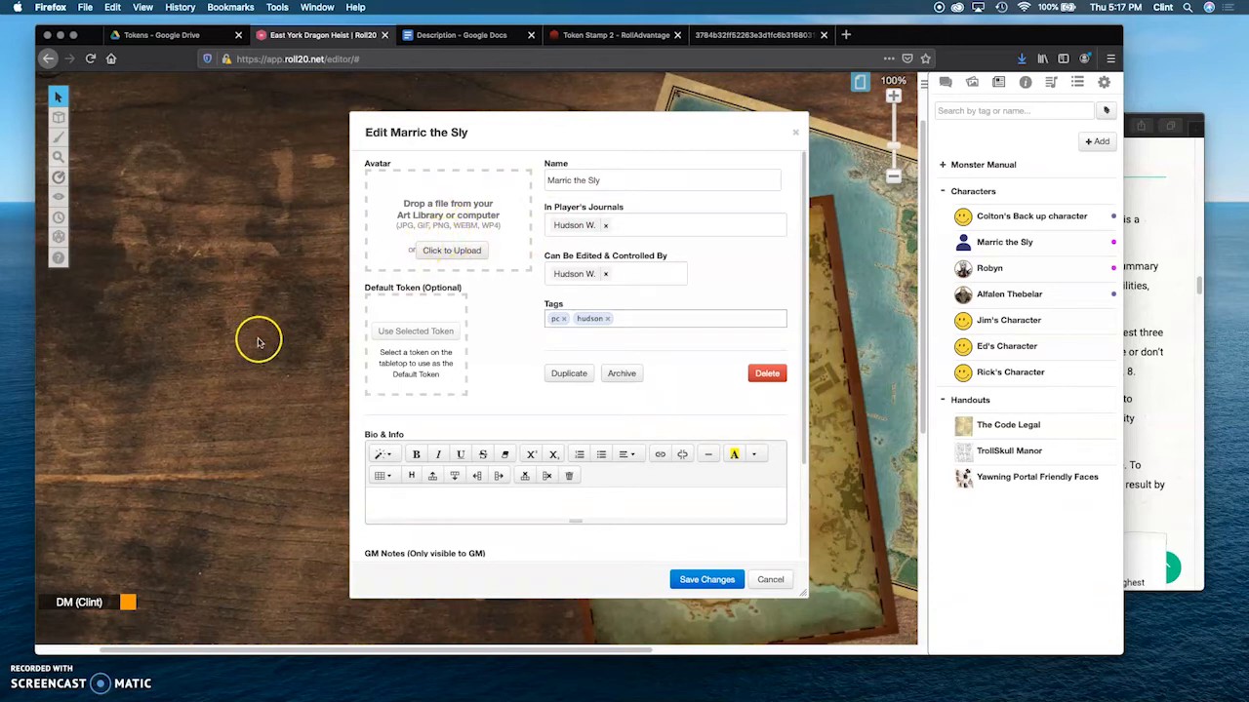
Step: Switch to the Token Stamp 2 site and the halfling artwork image to examine the source of the token
left_click(568, 36)
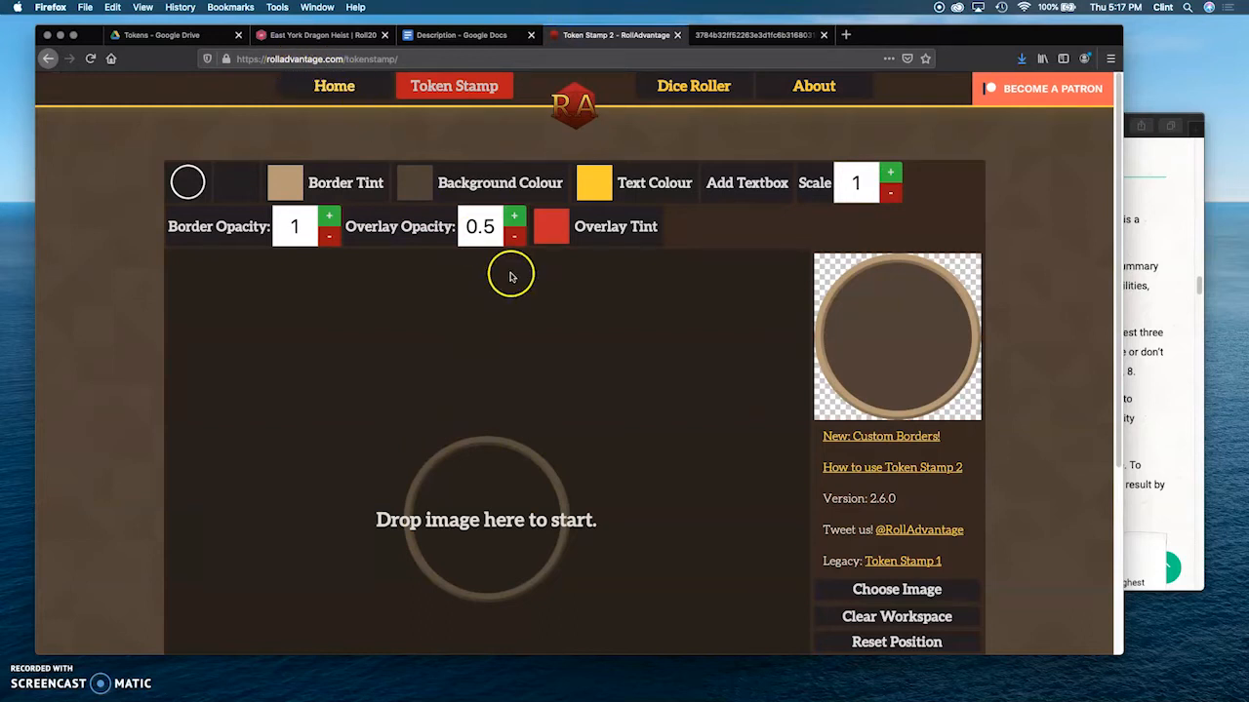
left_click(715, 37)
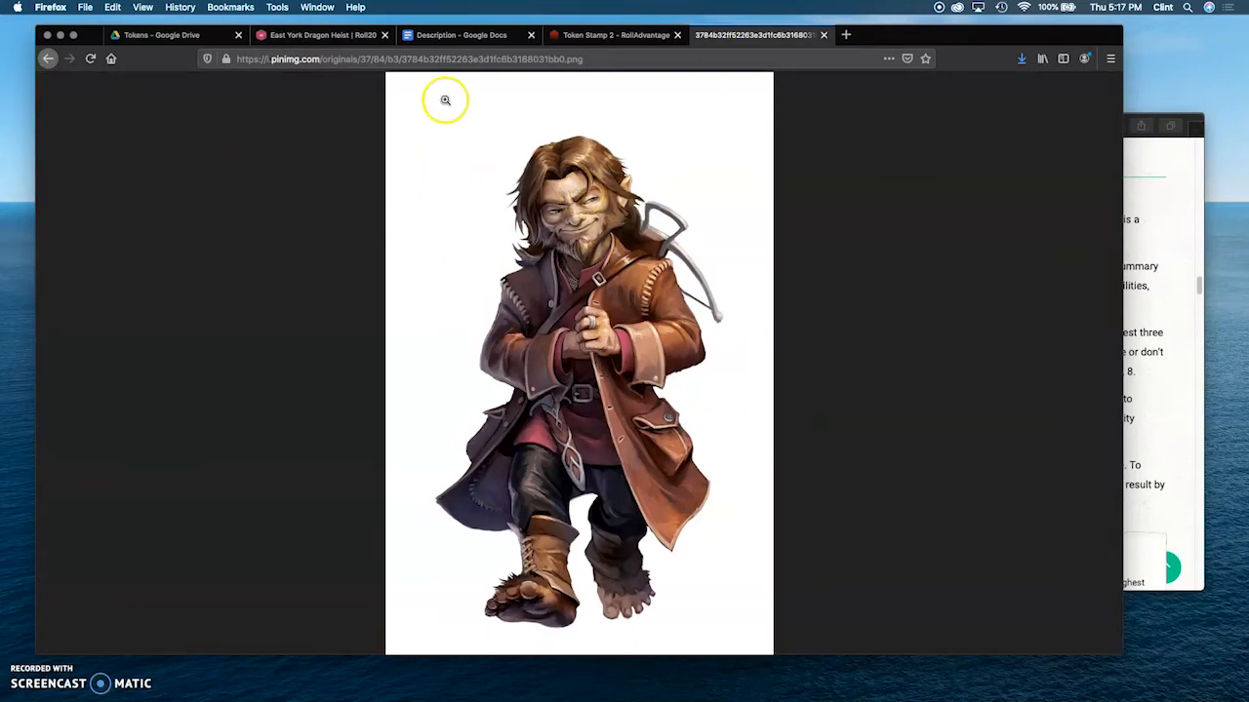
left_click(602, 38)
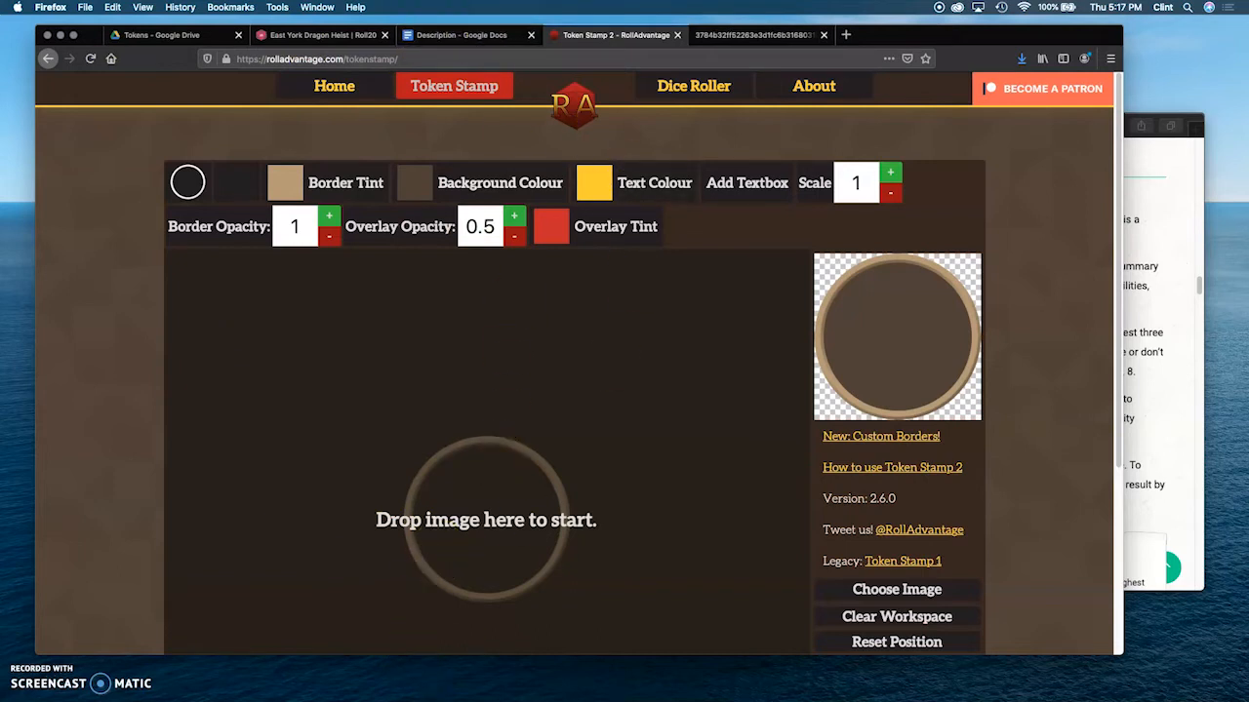
Step: Switch back to Roll20, upload the halfling portrait token as Marric the Sly's avatar and save the changes
left_click(346, 37)
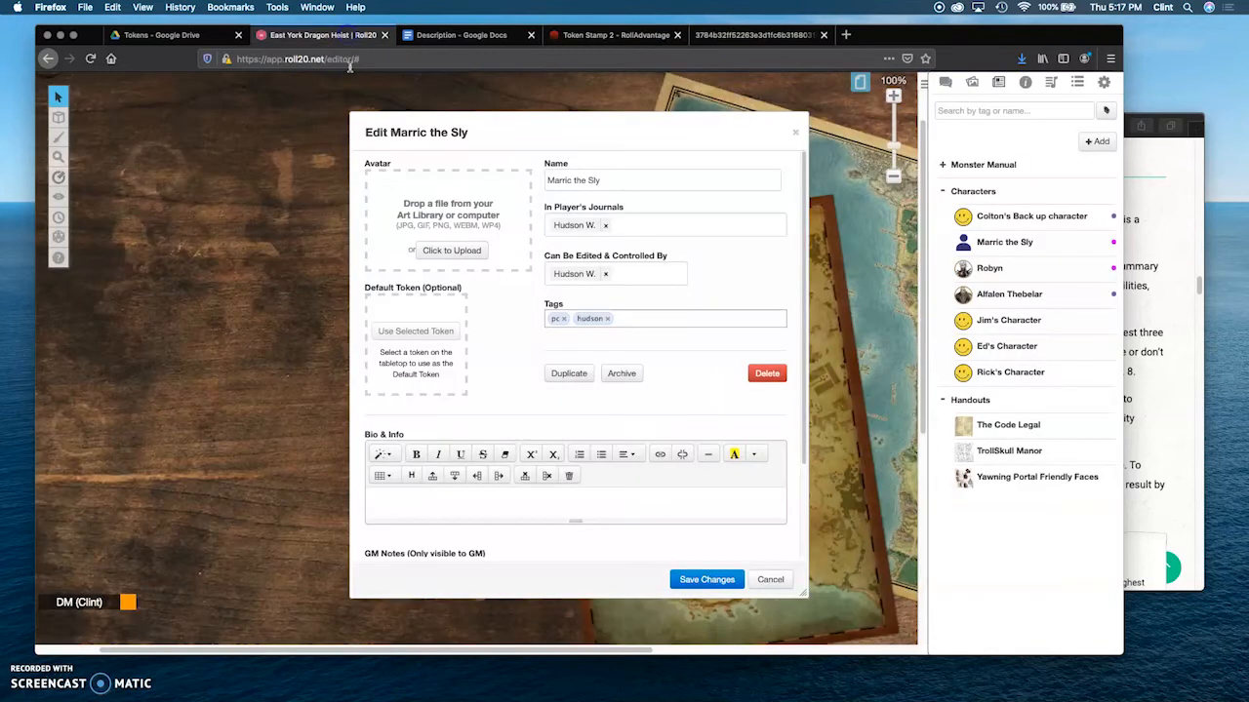
left_click(441, 251)
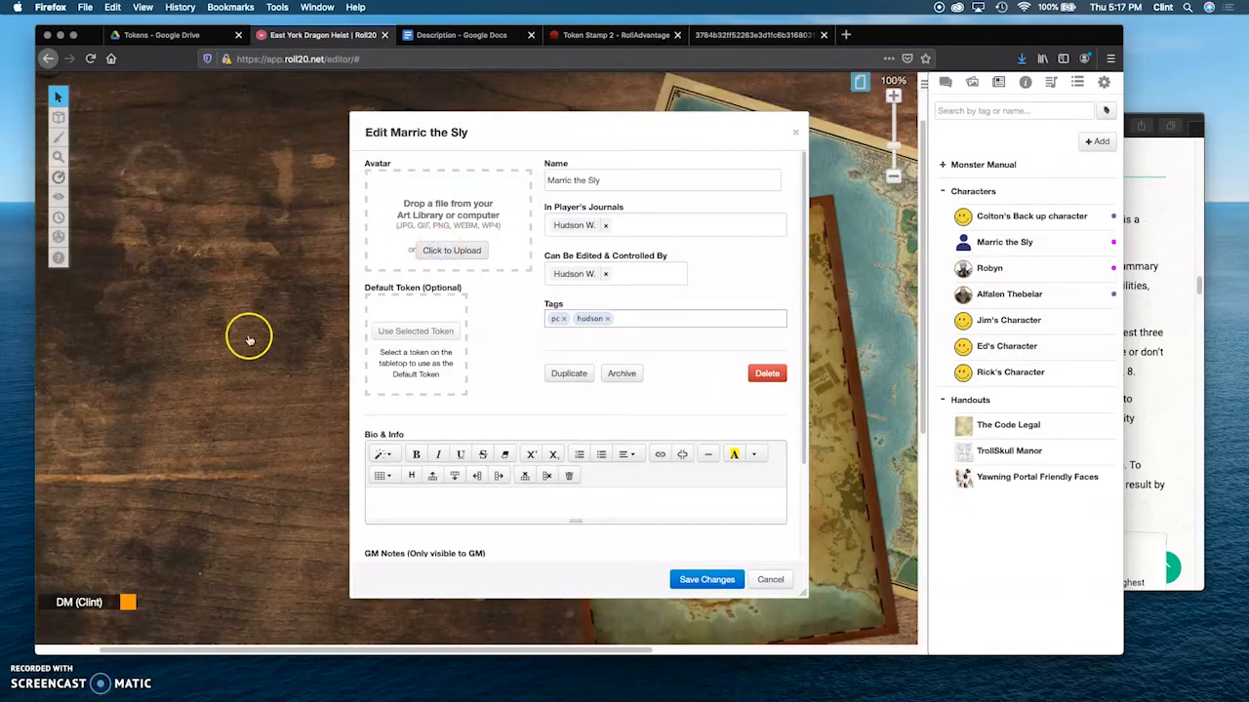
left_click(425, 253)
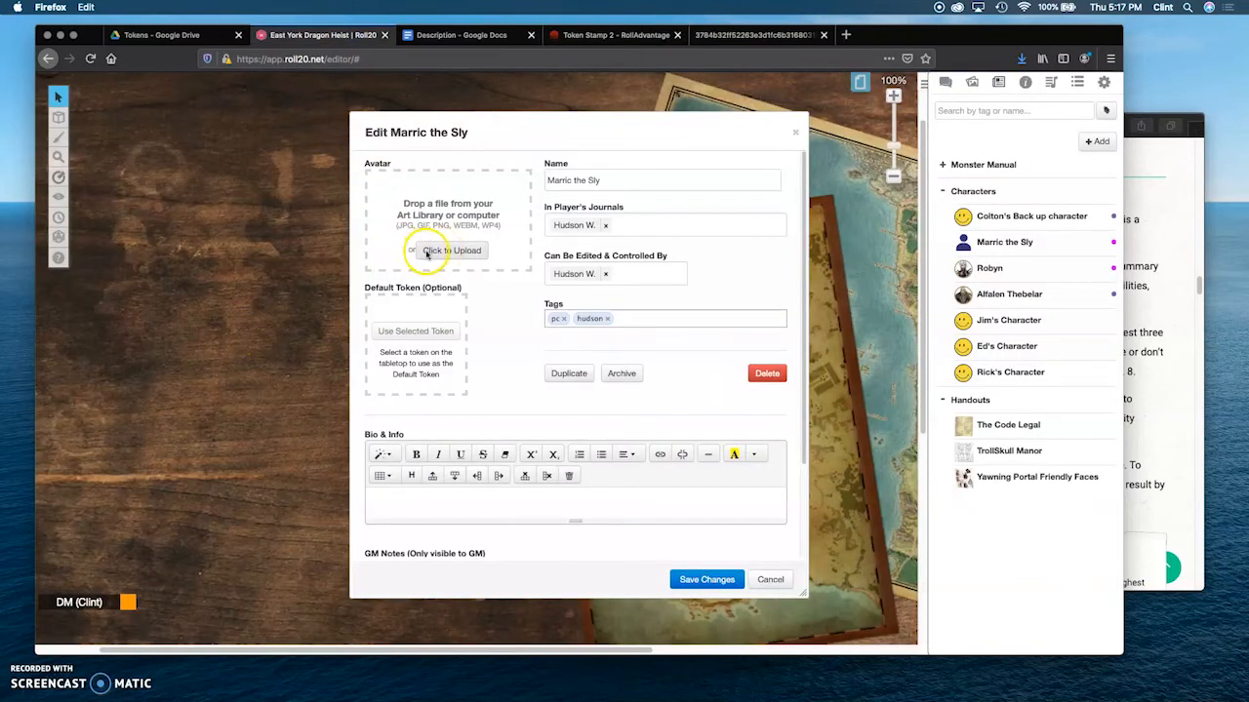
left_click(707, 580)
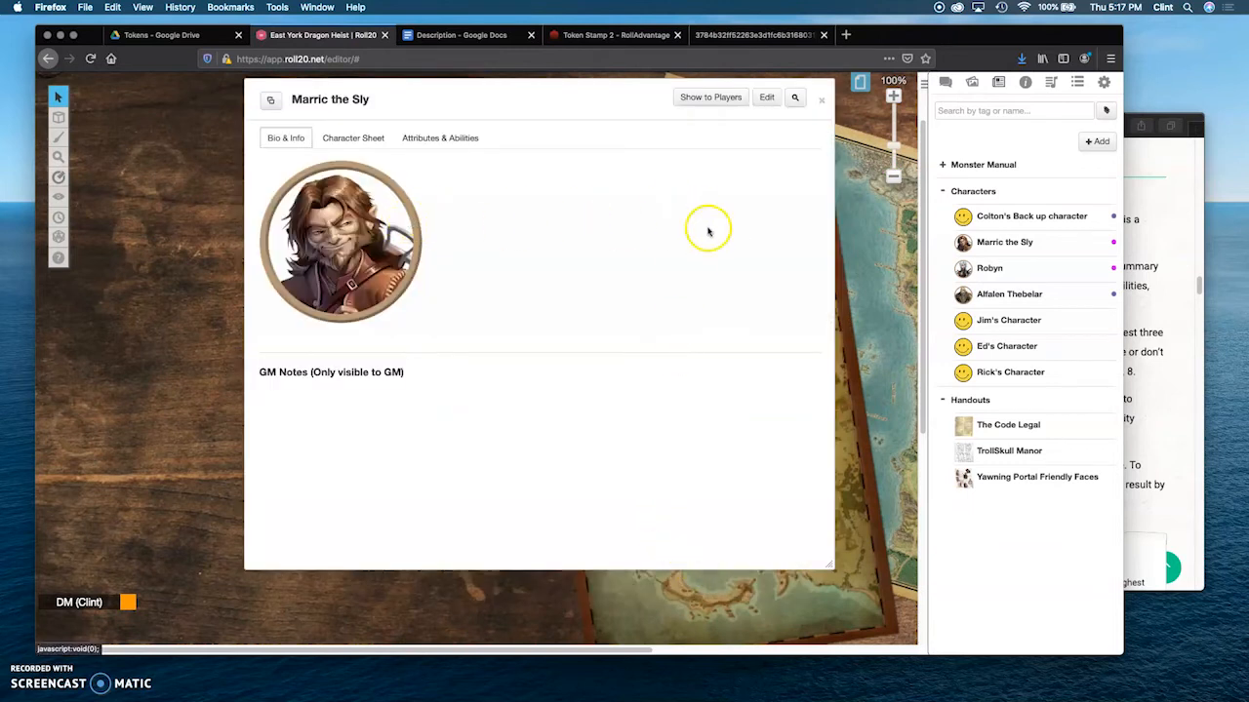
Step: Place Marric the Sly's token on the tabletop beside the character window and shift it slightly down and right
left_click_drag(1005, 231, 188, 343)
left_click_drag(520, 110, 625, 122)
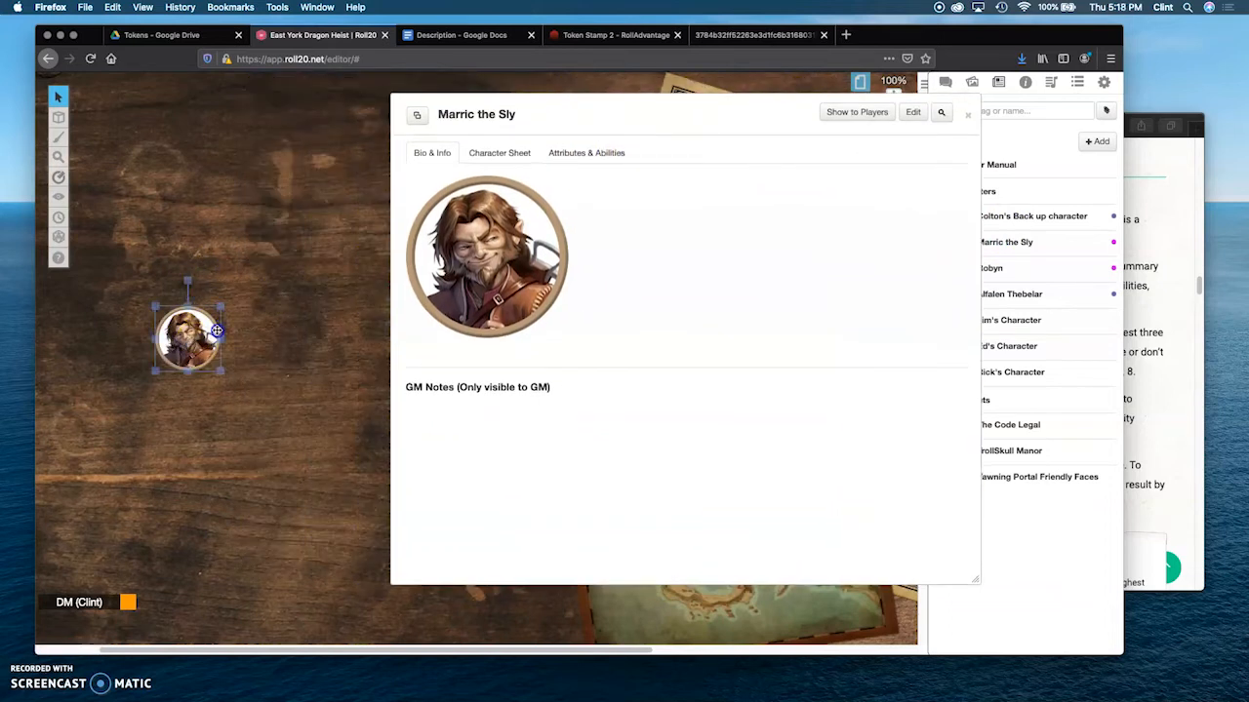
left_click_drag(228, 343, 266, 371)
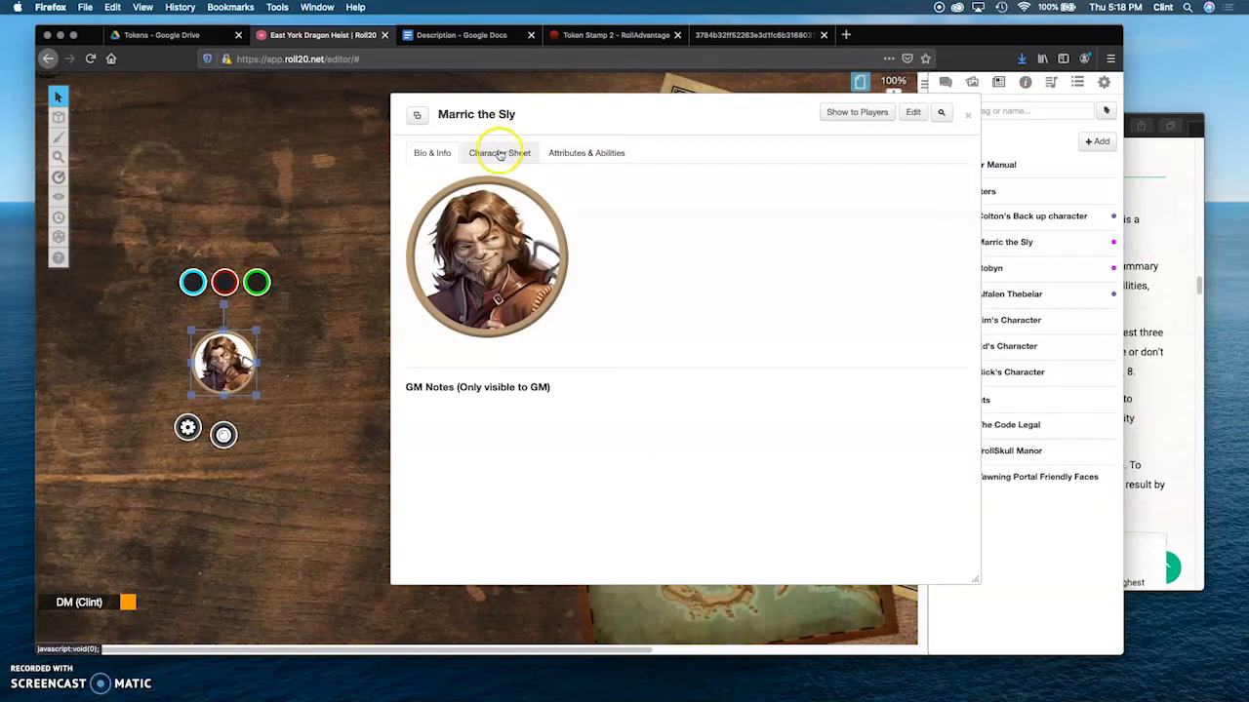
Step: Open Marric the Sly's character sheet alongside the text chat and roll a Rapier attack from it
left_click_drag(594, 115, 518, 165)
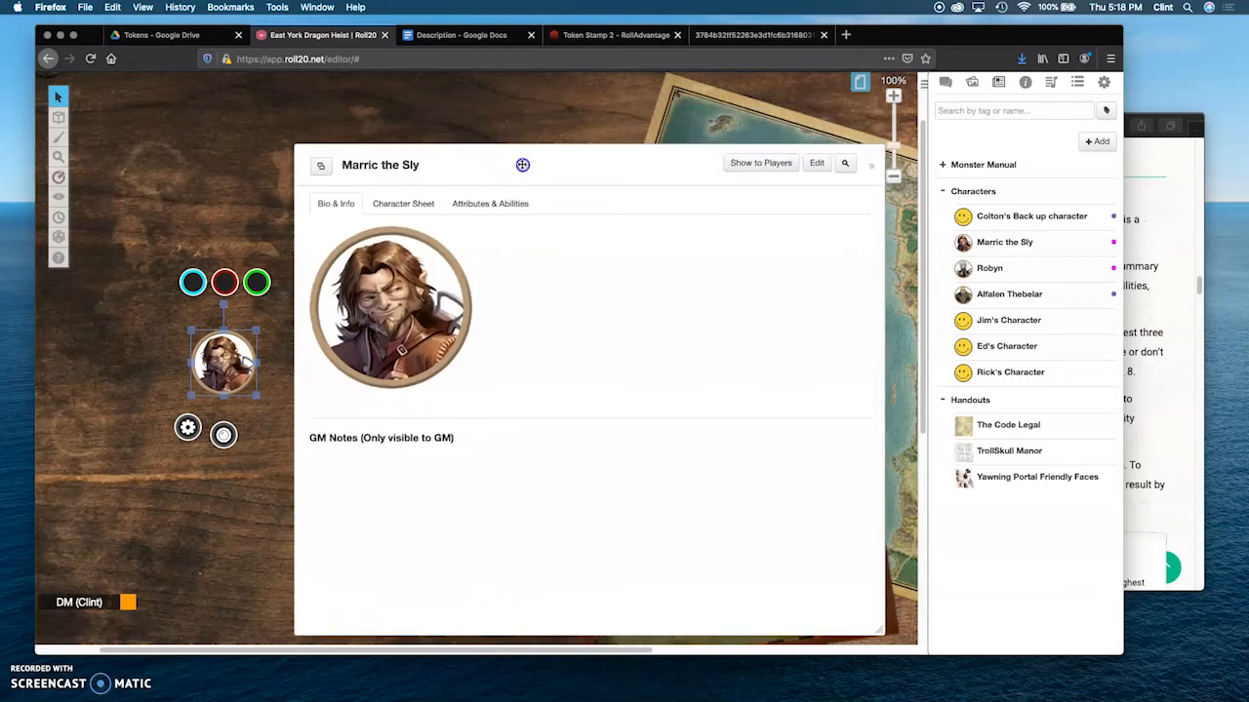
left_click(408, 203)
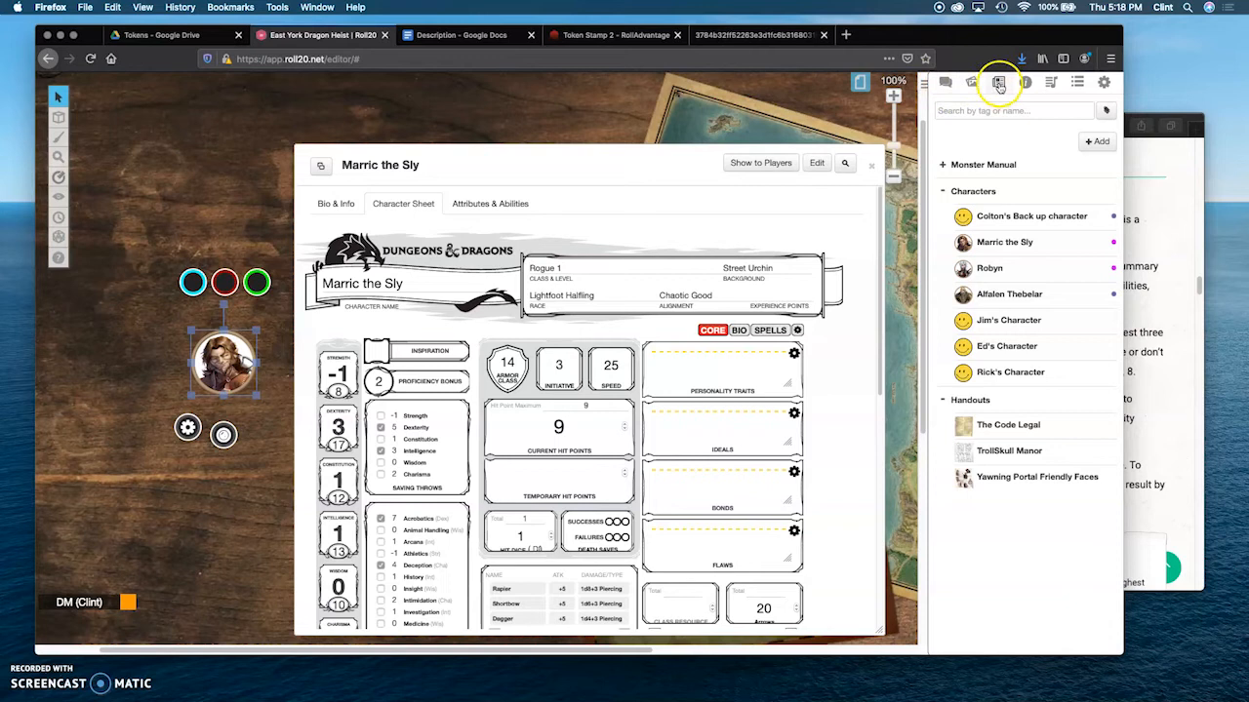
left_click(944, 84)
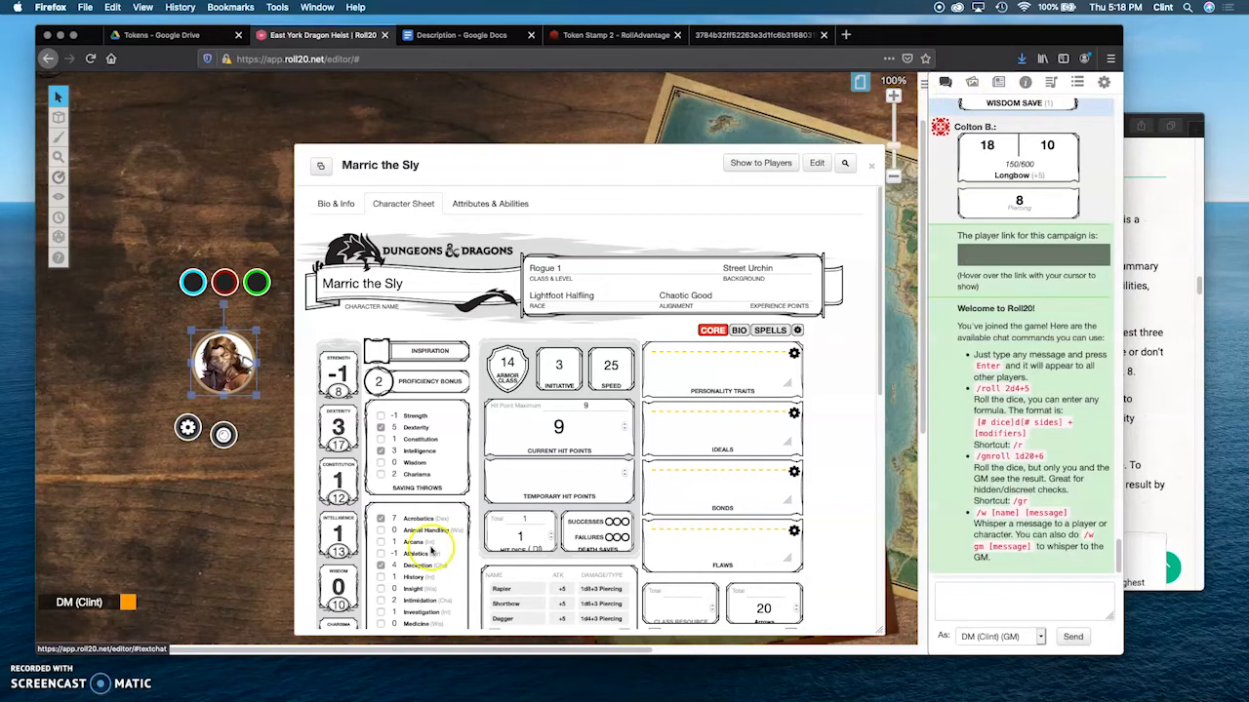
left_click(612, 365)
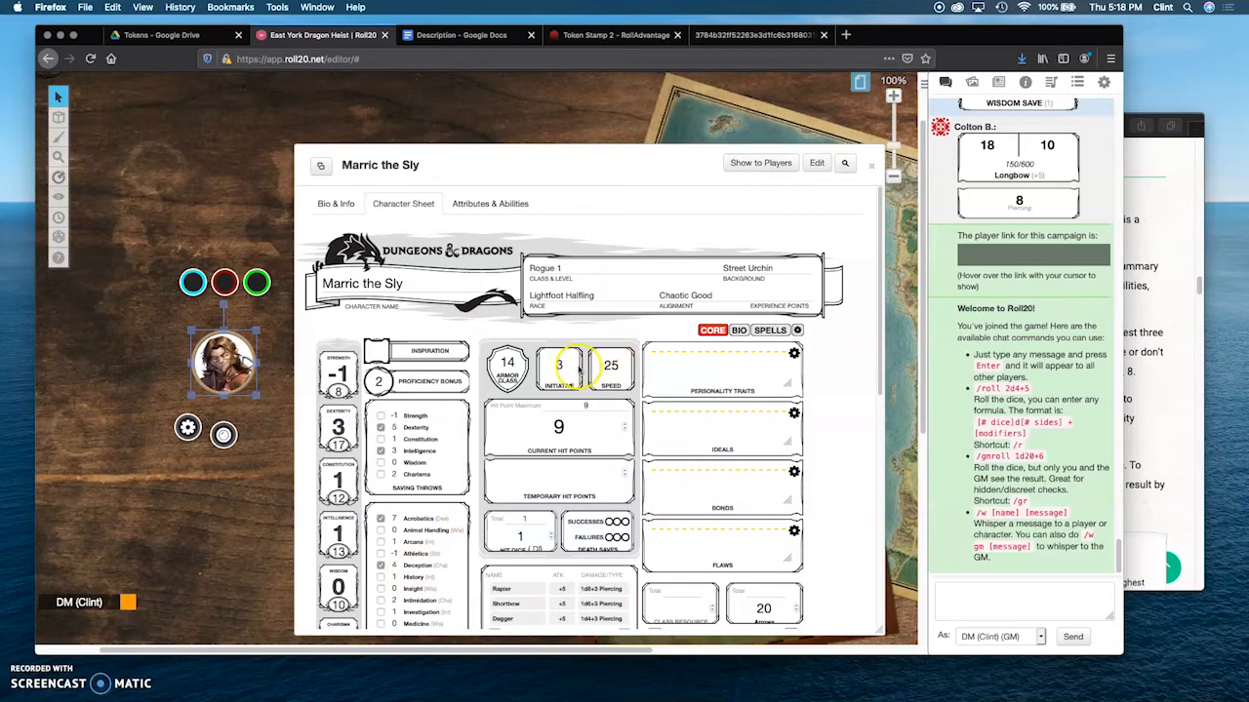
scroll(547, 429, "down", 5)
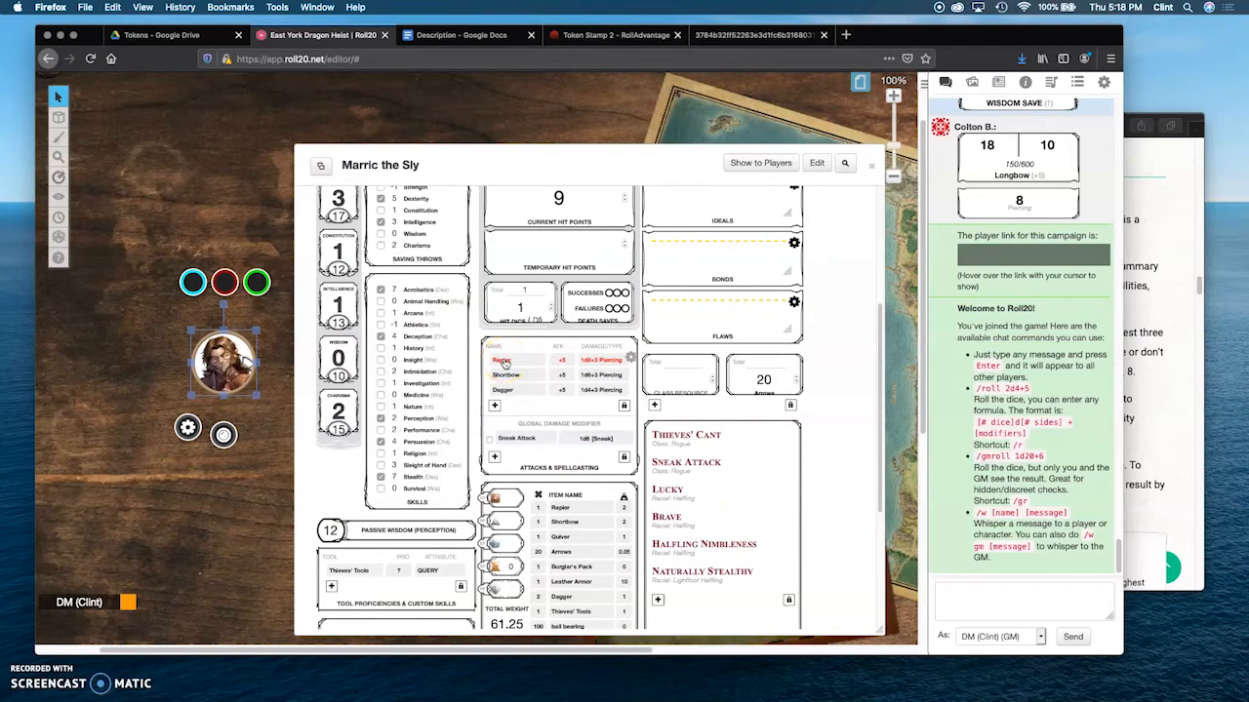
left_click(503, 362)
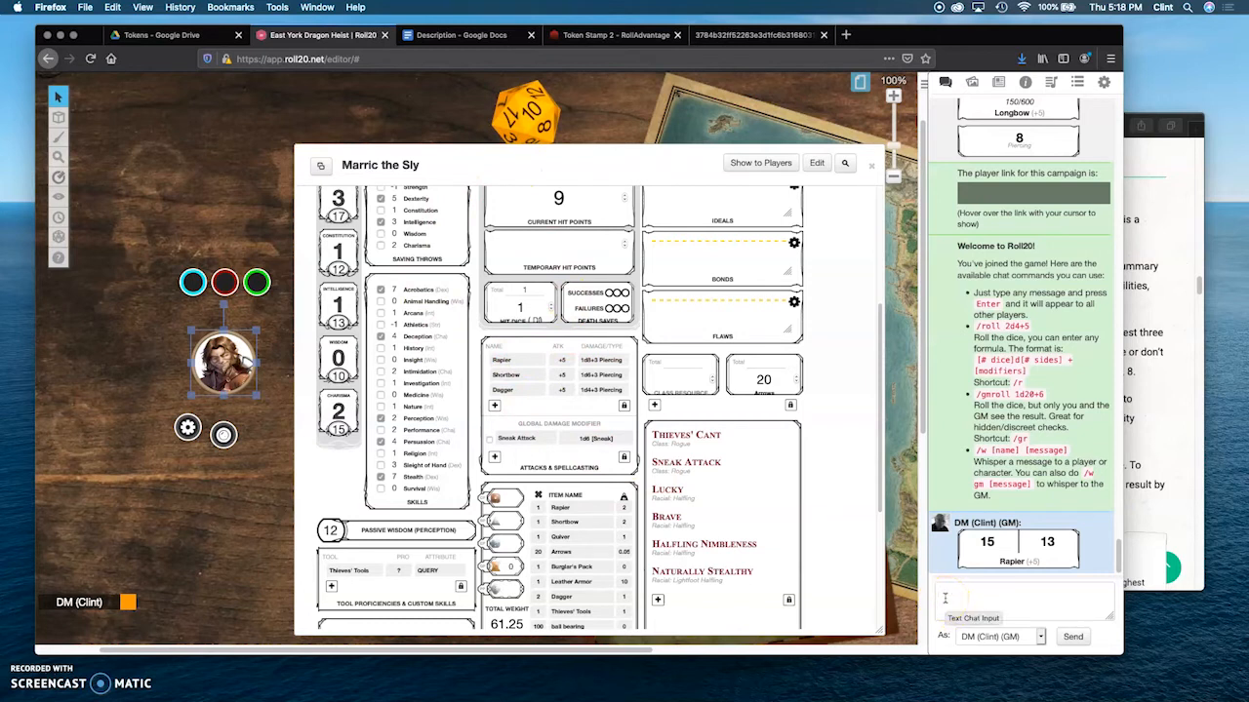
Step: Recall the Rapier attack roll's command text in the chat input
left_click(944, 599)
key("Up")
left_click(929, 635)
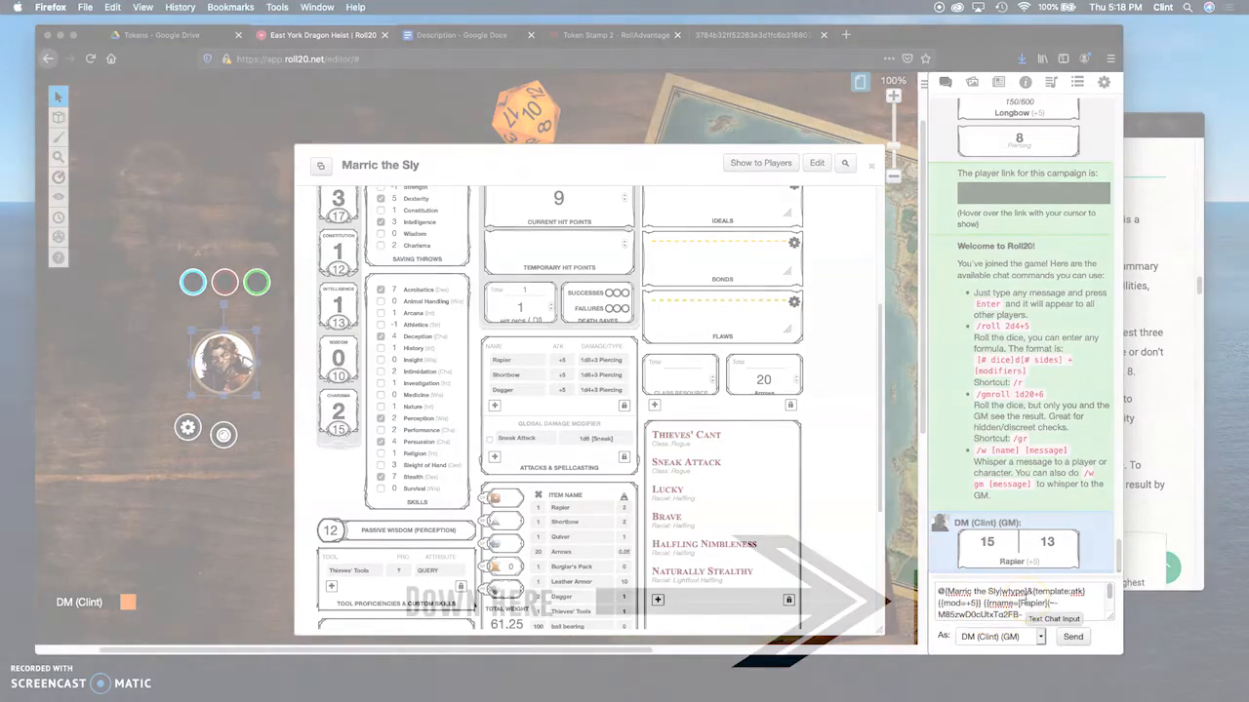
Step: Copy the Rapier attack's command text into a new ability named Rapier on Marric the Sly and show it as a token action
key("super+a")
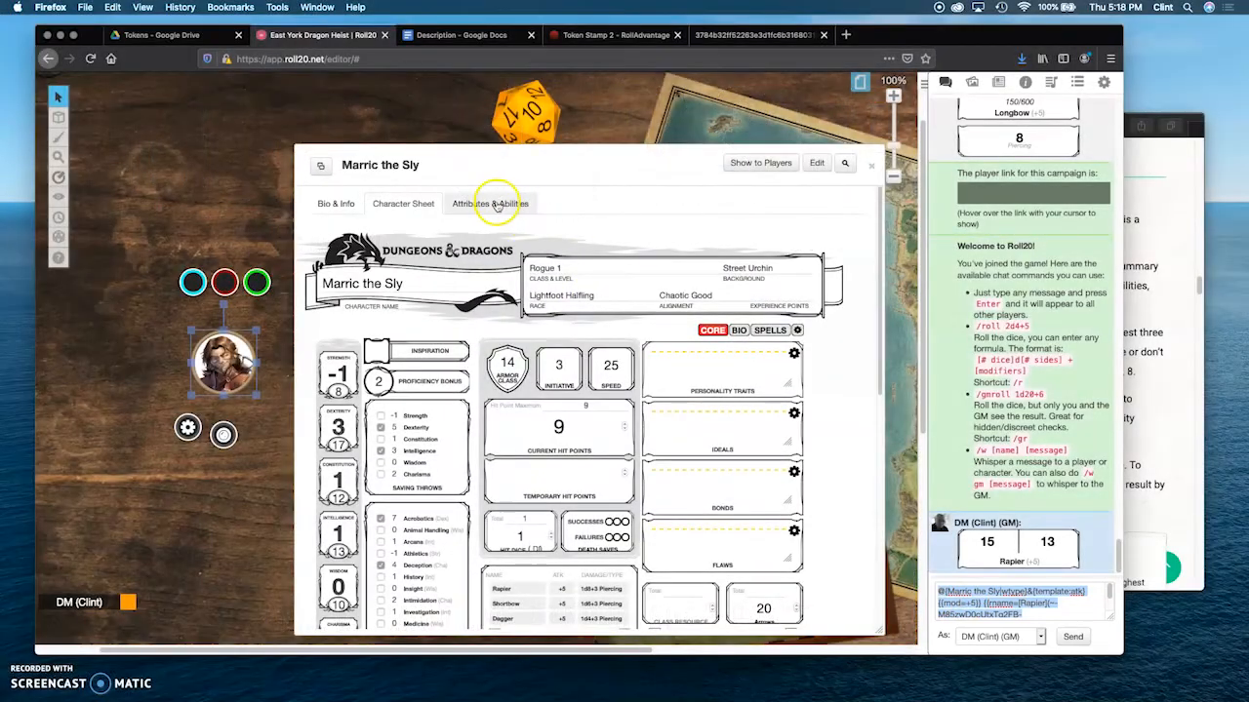
left_click(496, 205)
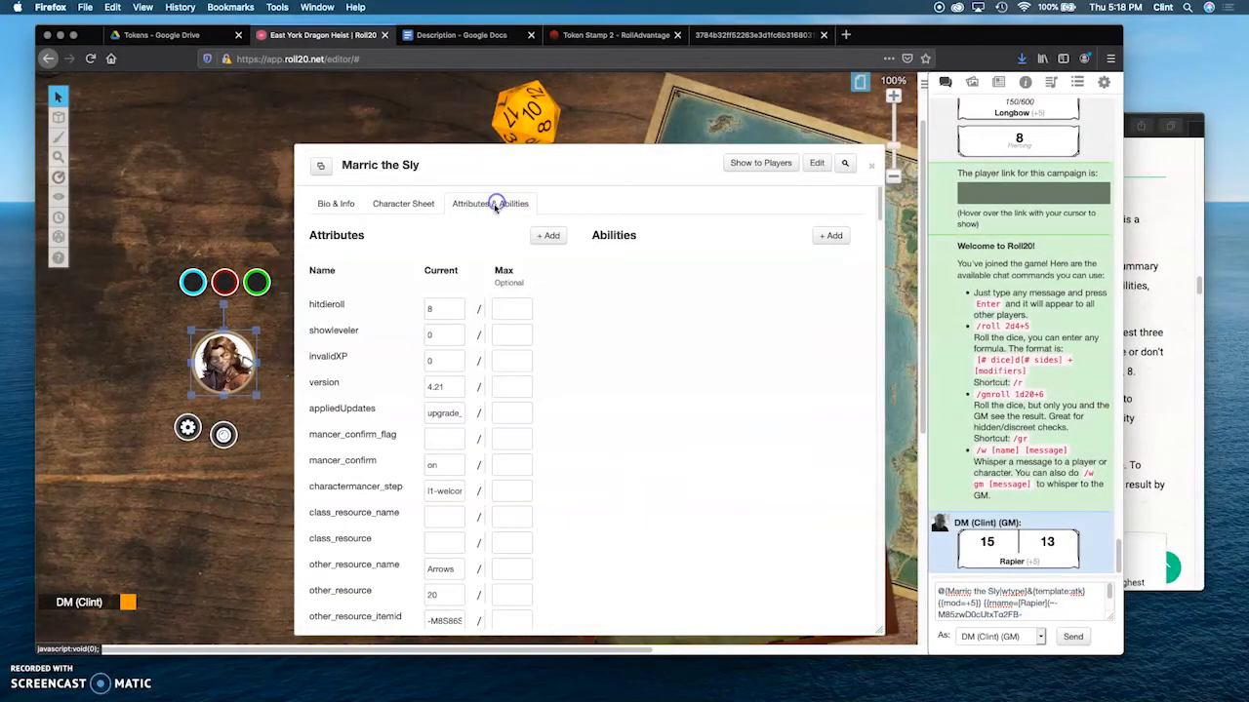
left_click(835, 236)
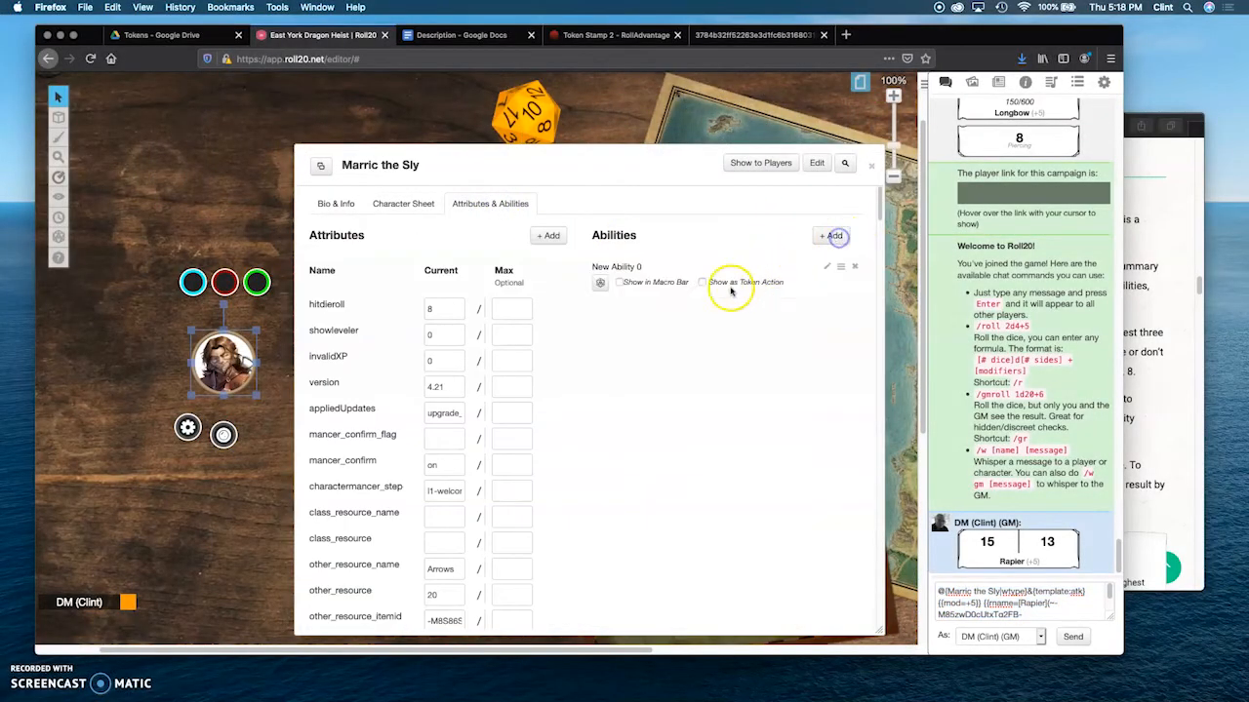
left_click(828, 264)
left_click(631, 325)
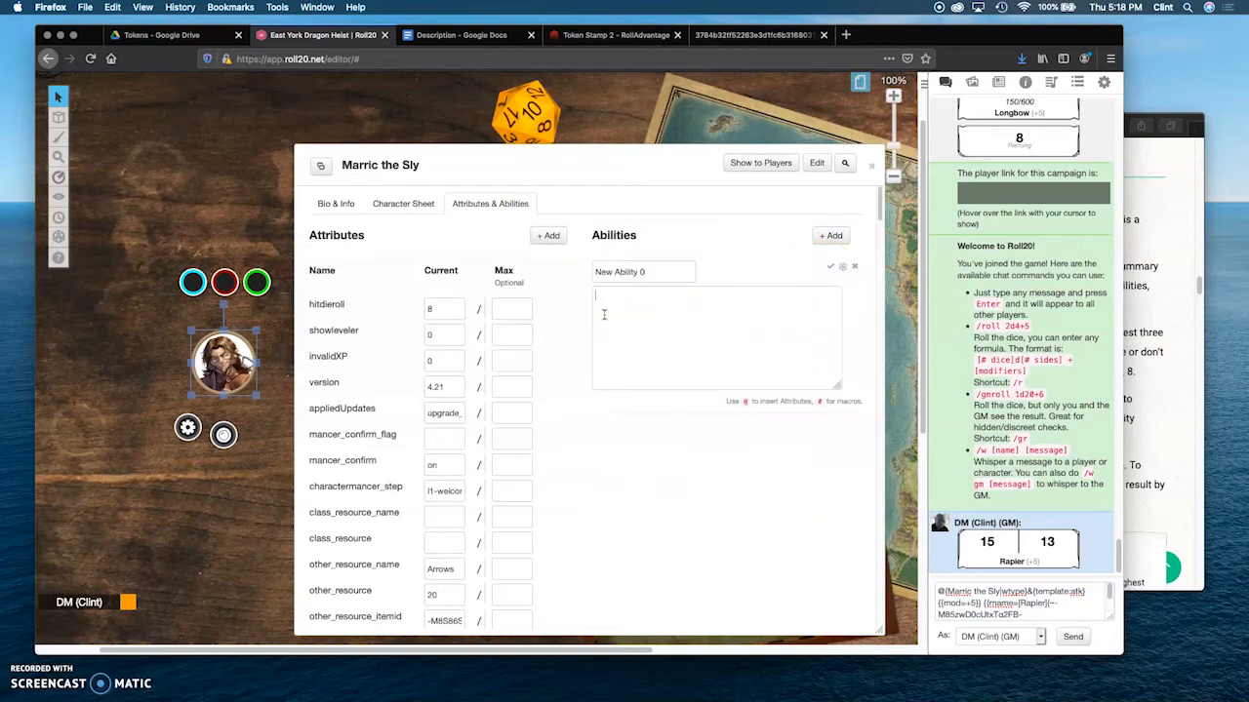
key("super+v")
left_click_drag(576, 284, 580, 270)
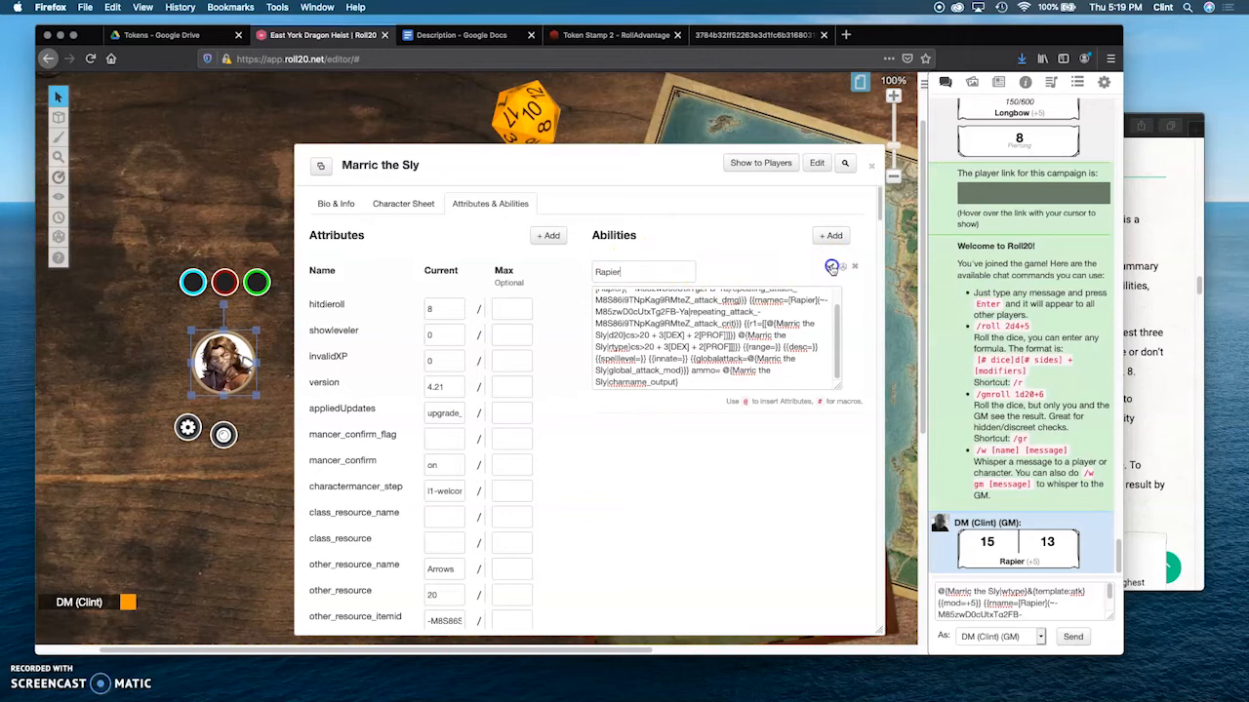
left_click(832, 267)
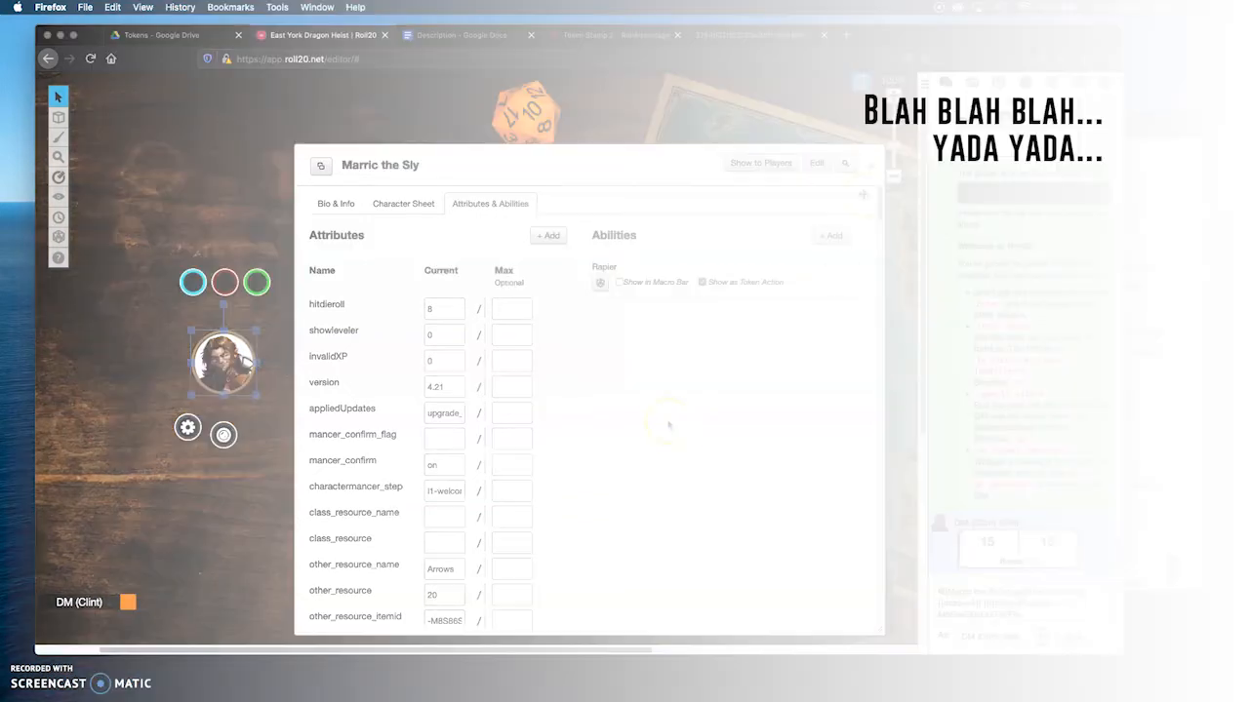
Step: Roll a Dagger attack from Marric the Sly's character sheet and take its command text from the chat input
left_click(404, 204)
scroll(592, 426, "down", 2)
left_click(504, 527)
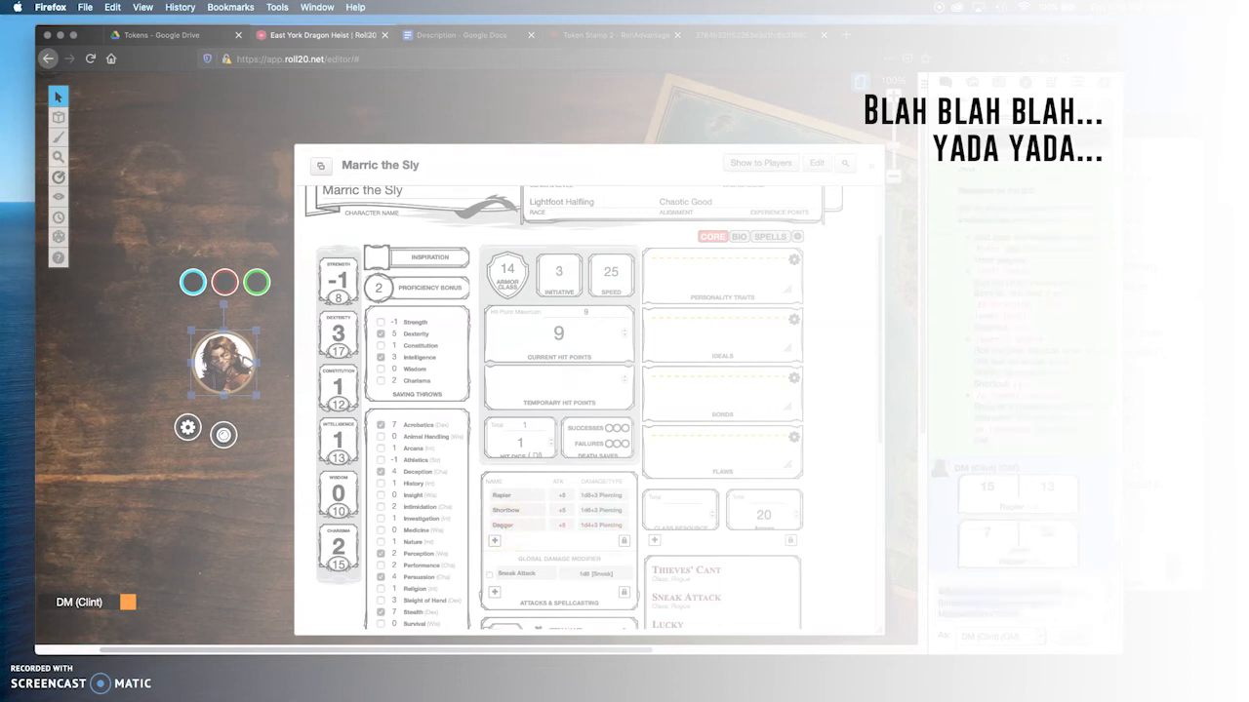
Step: Add an ability named Dagger containing the Dagger attack command and show it as a token action
scroll(547, 240, "up", 3)
left_click(490, 204)
left_click(575, 318)
key("super+v")
left_click(831, 311)
Step: Reselect Marric the Sly's token on the tabletop and roll a Rapier attack from its token actions
left_click(468, 119)
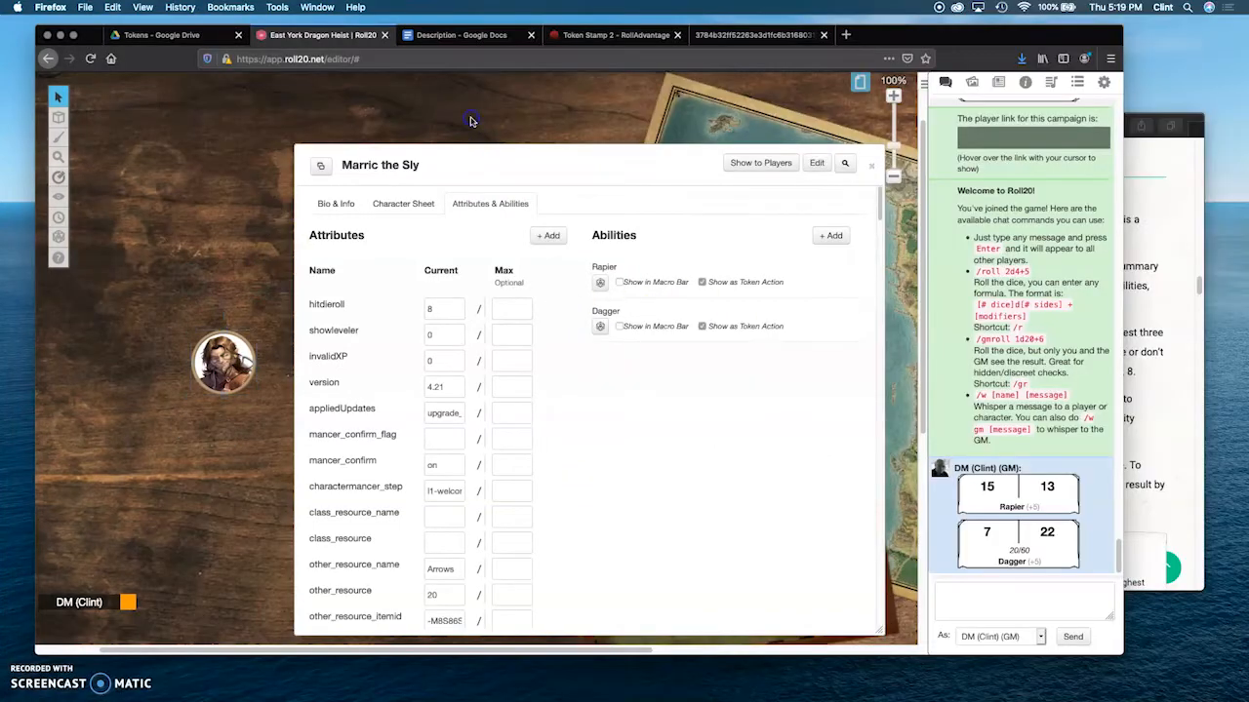
left_click(231, 357)
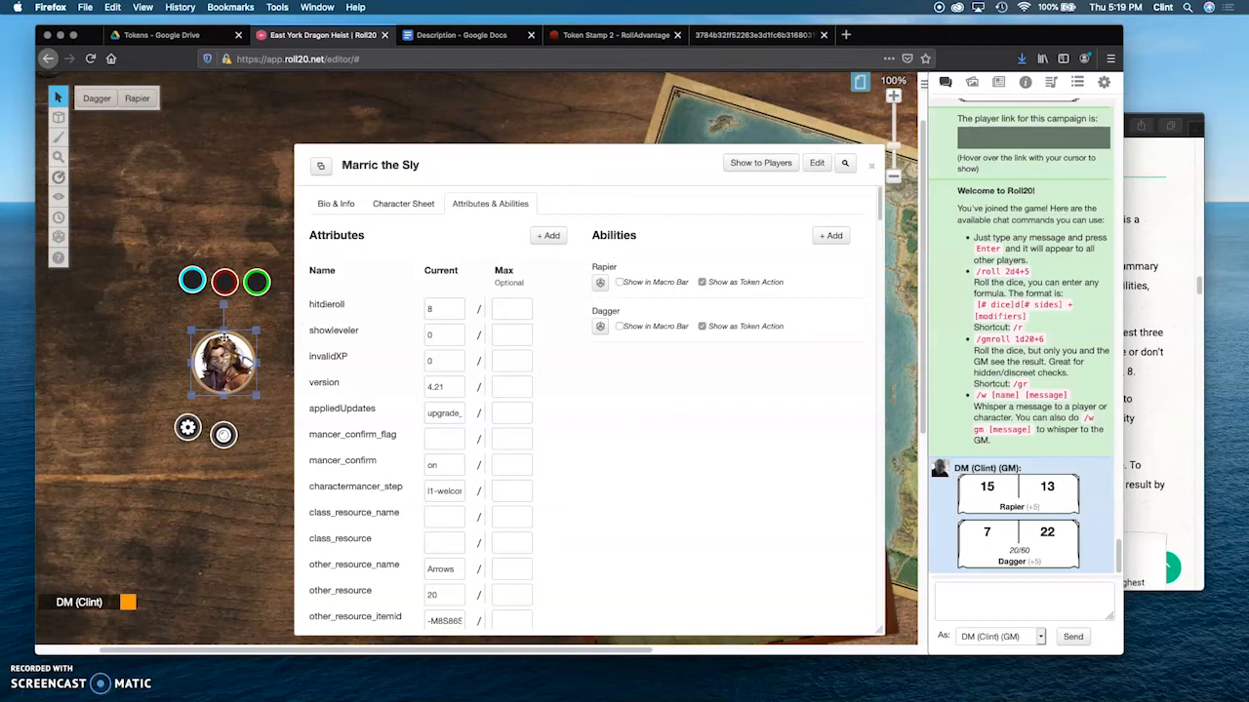
left_click(138, 102)
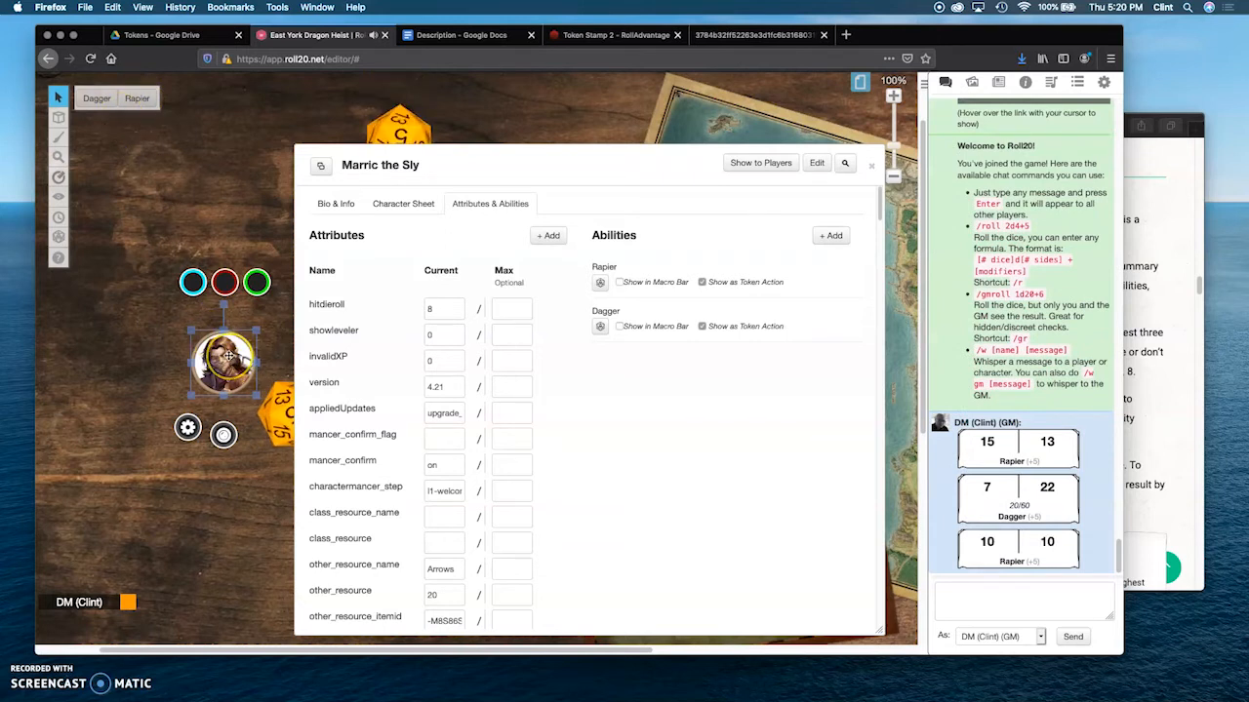
Step: Roll a Dexterity saving throw from the character sheet and cut its command text from the chat input
left_click(397, 202)
scroll(651, 435, "down", 2)
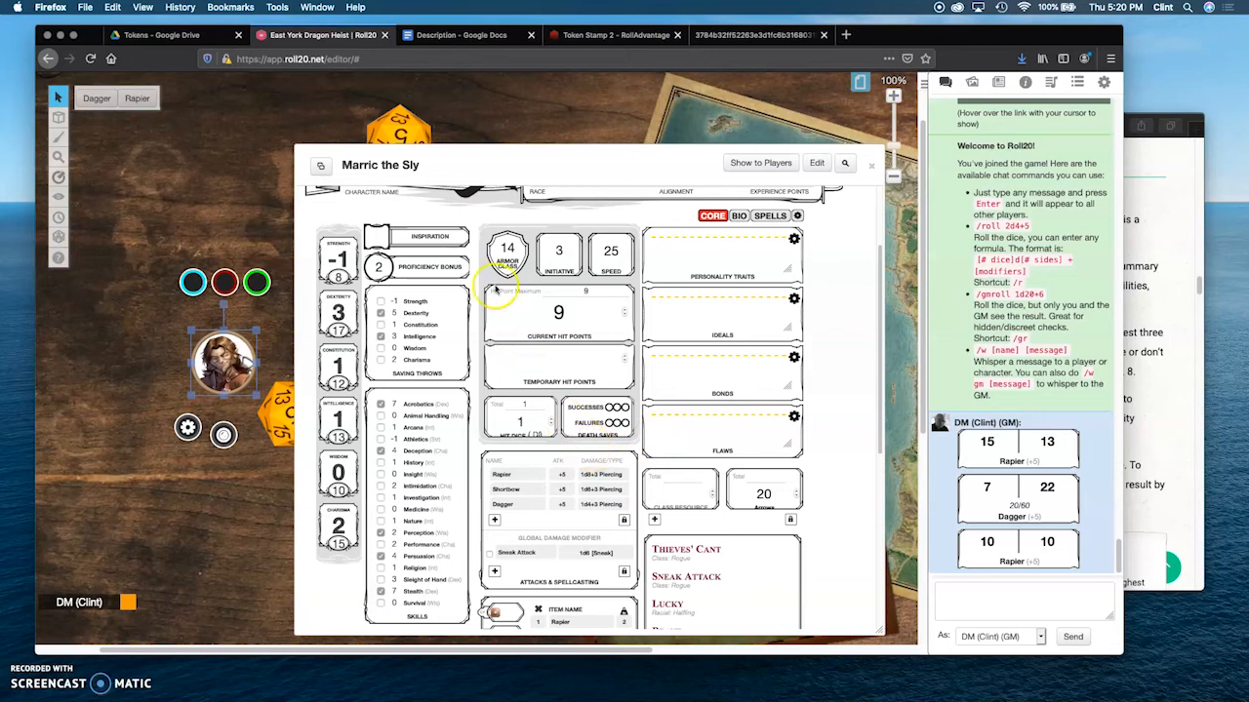
left_click(418, 312)
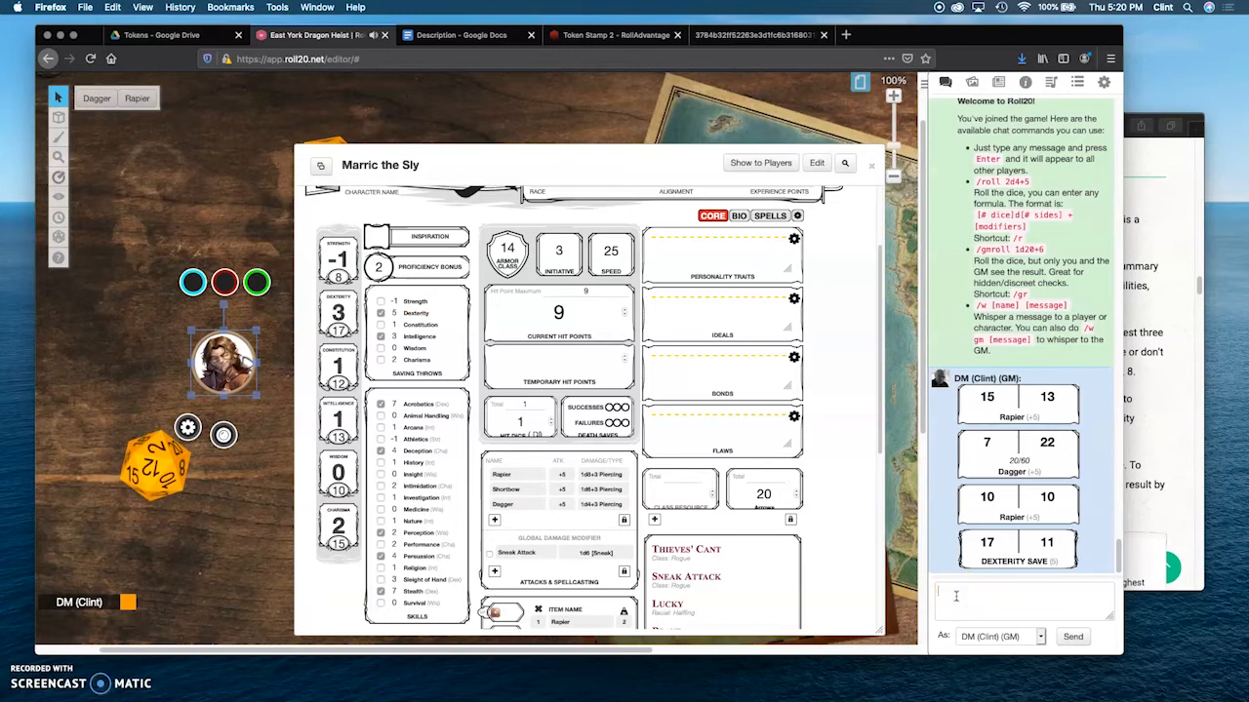
key("super+v")
key("super+a")
key("super+x")
Step: Add an ability named SavDex containing the Dexterity save command, show it as a token action and refresh the token's selection
scroll(571, 326, "up", 3)
left_click(494, 203)
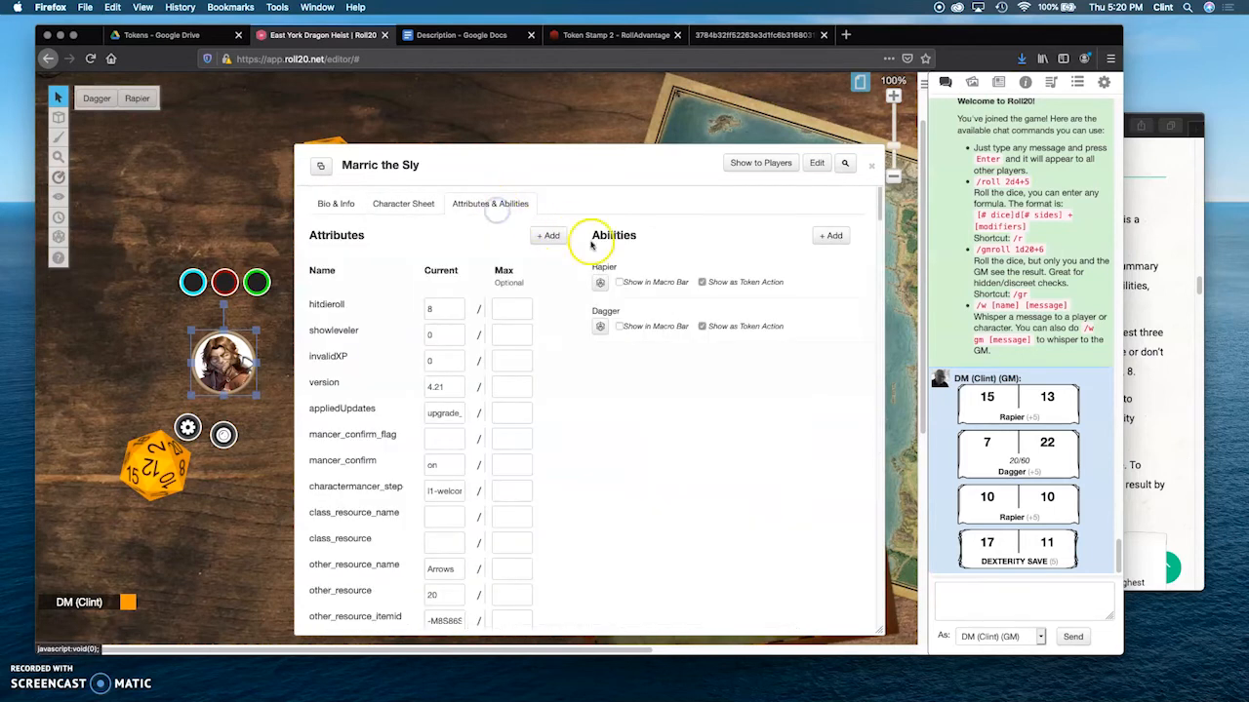
left_click(827, 241)
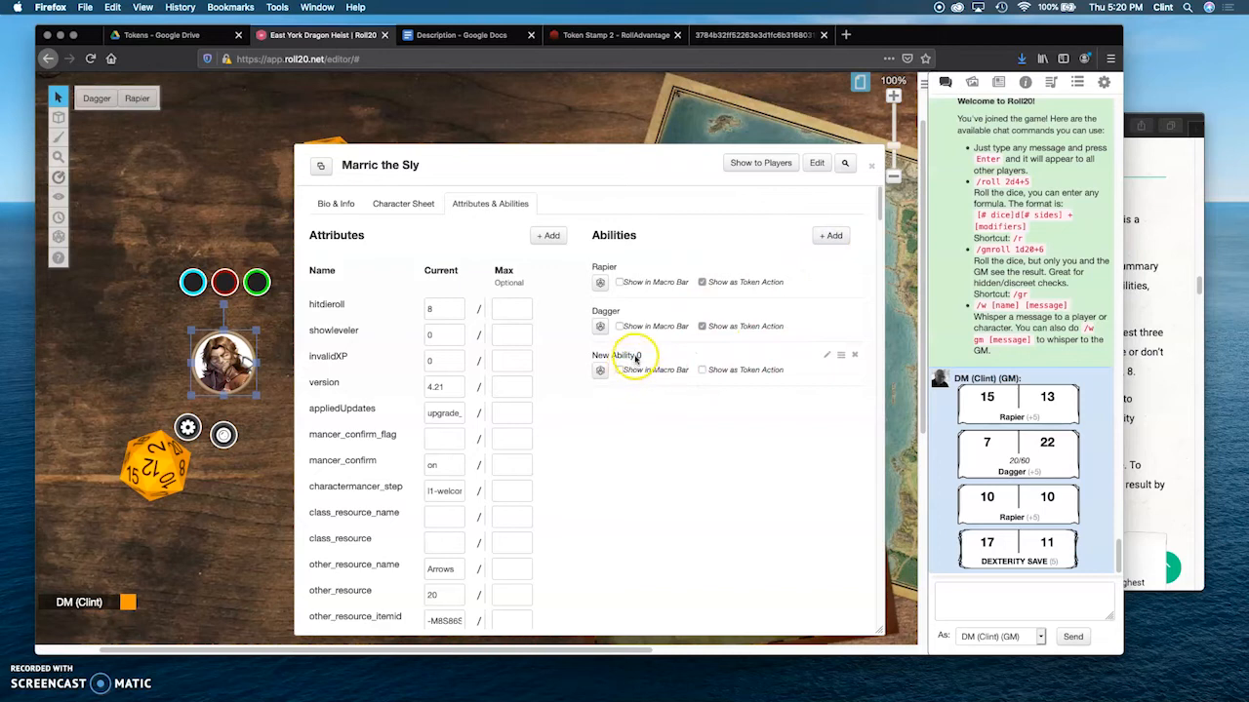
left_click(828, 355)
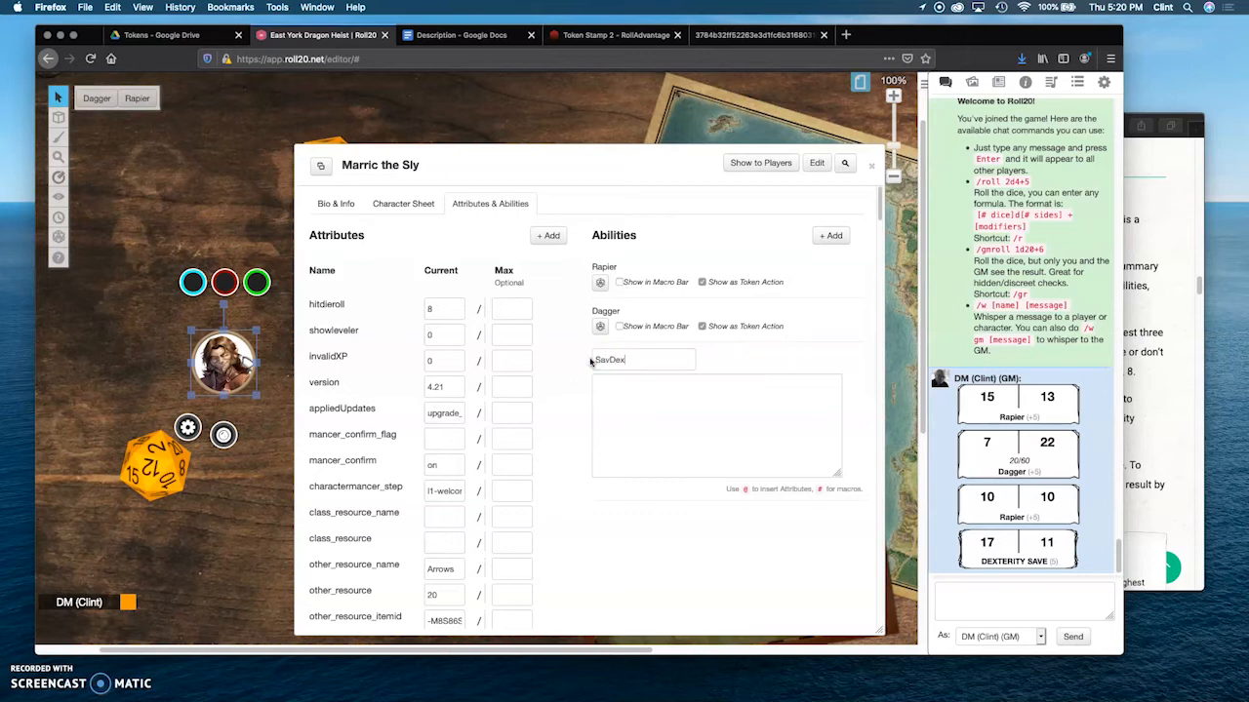
left_click(613, 394)
key("cmd+v")
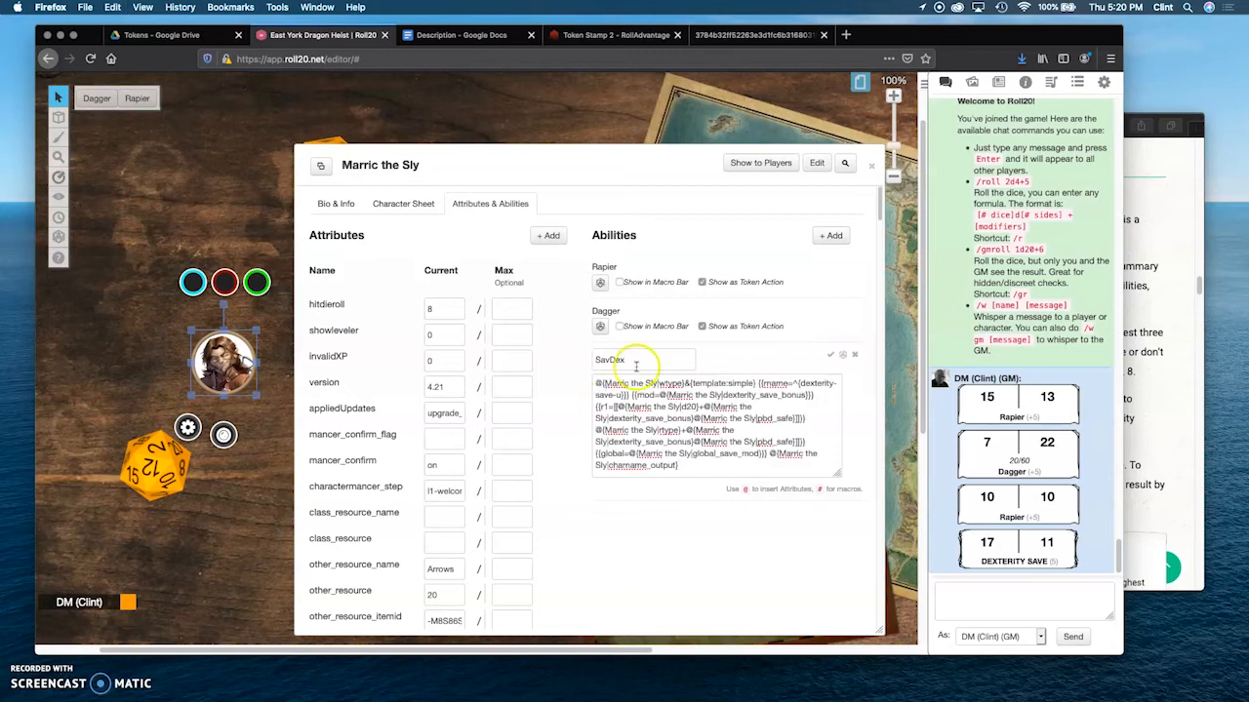
left_click(829, 355)
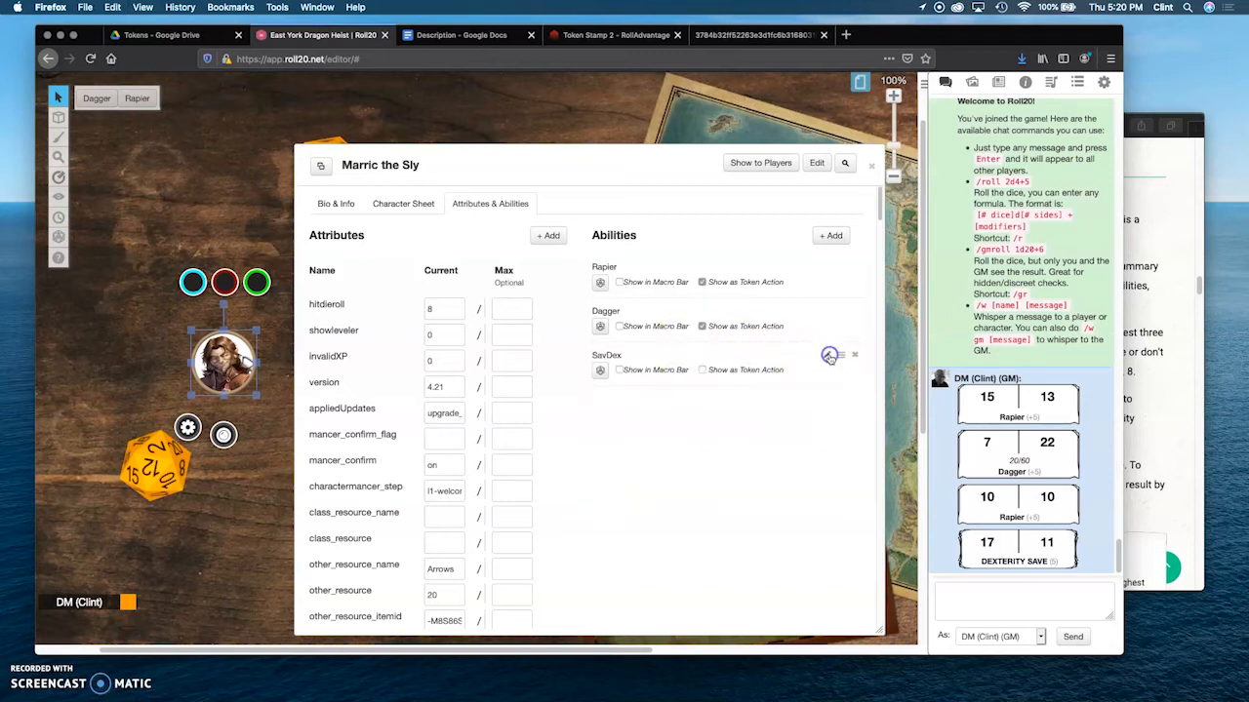
left_click(228, 483)
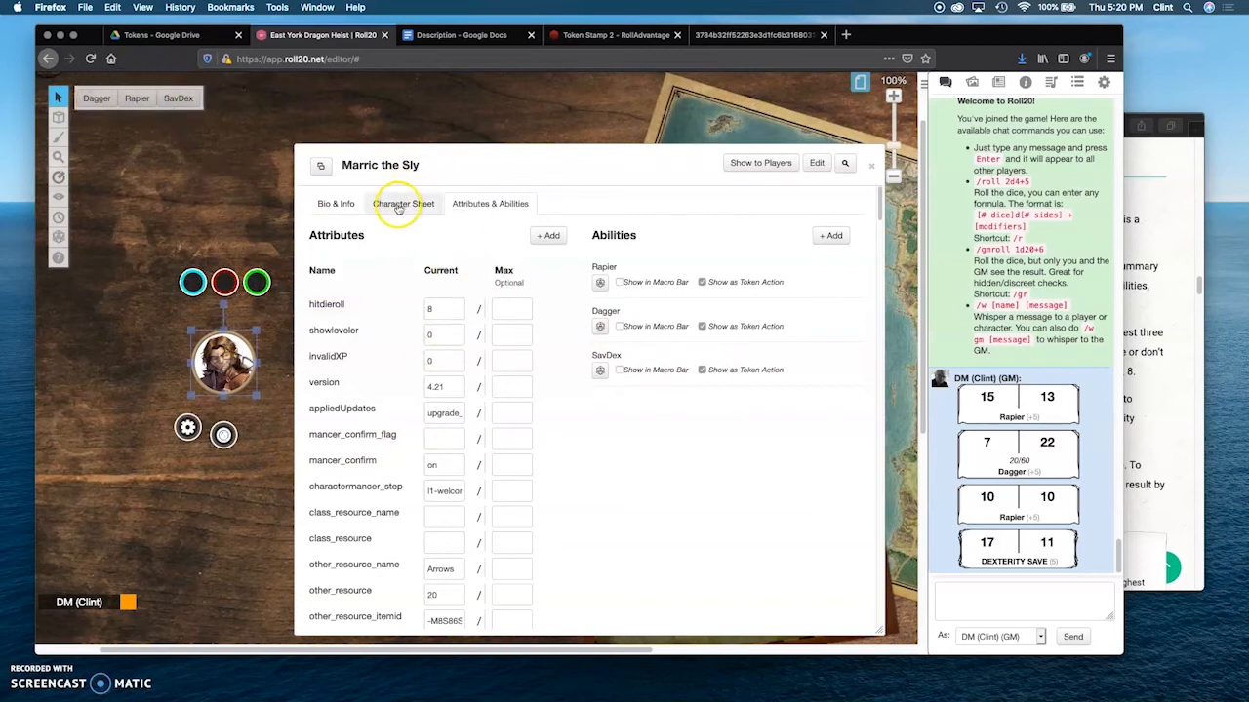
Step: Open the settings of Marric the Sly's token and link Bar 1 to the hp attribute
left_click(189, 429)
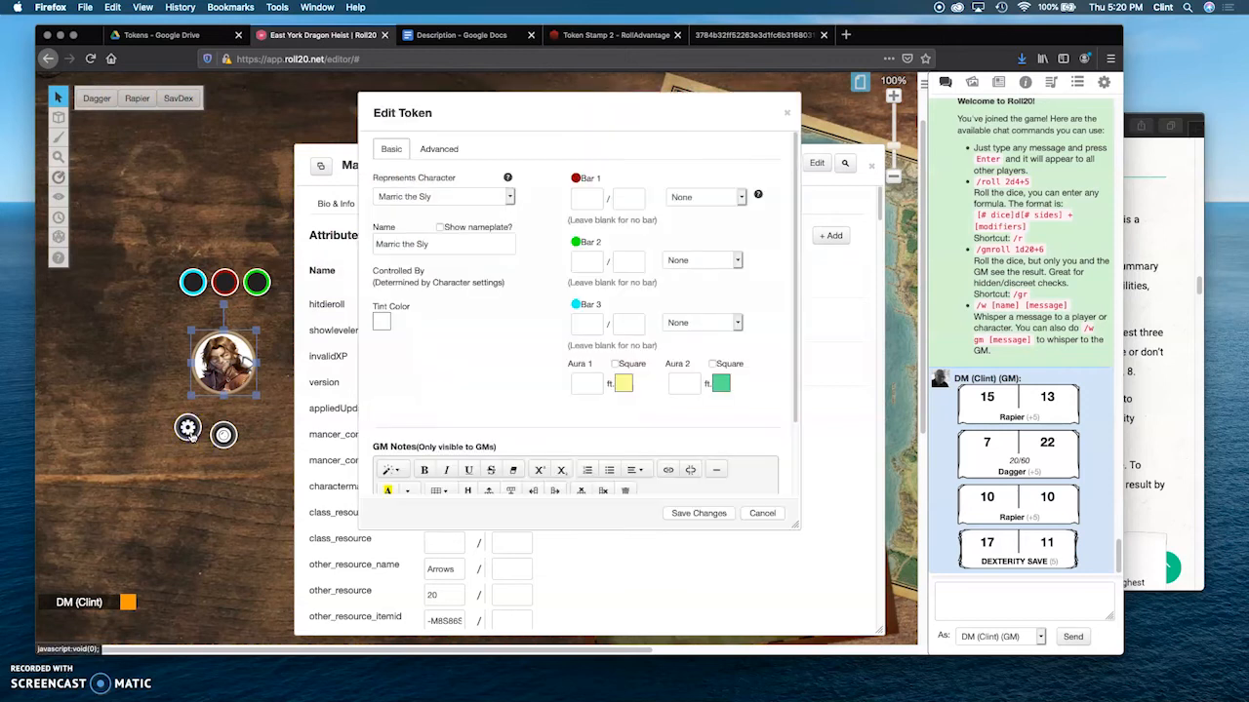
left_click(741, 199)
scroll(741, 203, "down", 5)
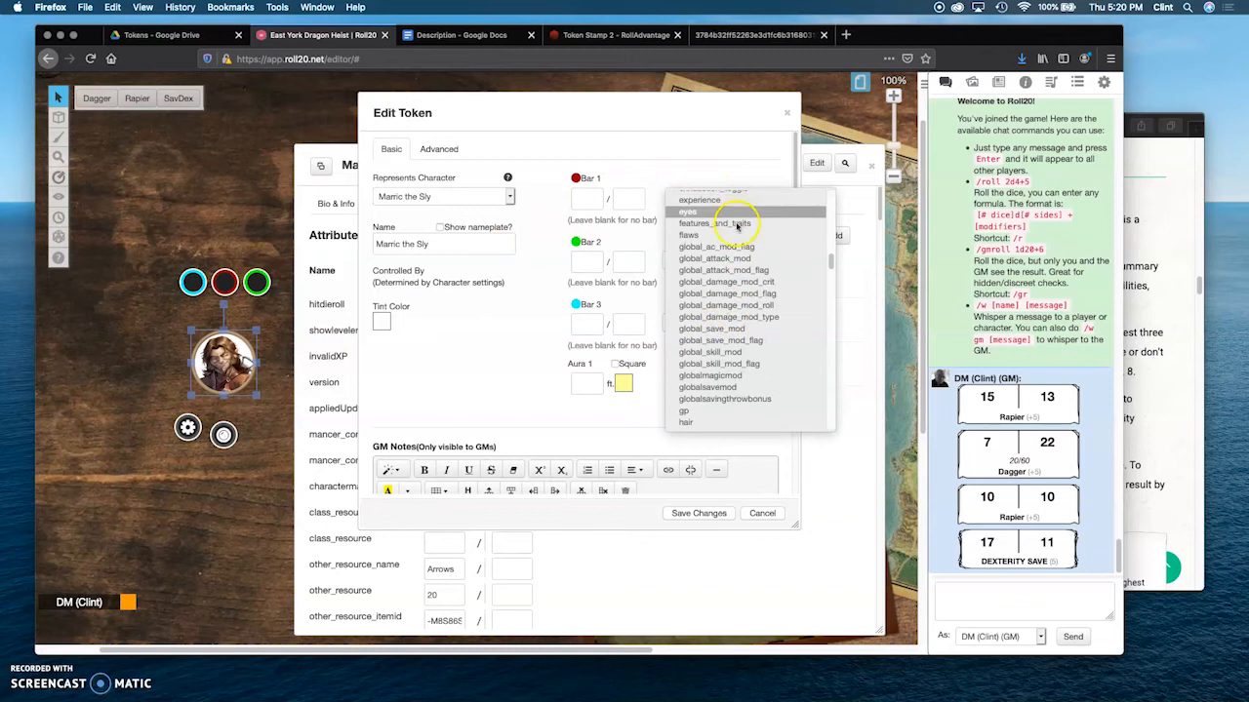
scroll(727, 386, "down", 2)
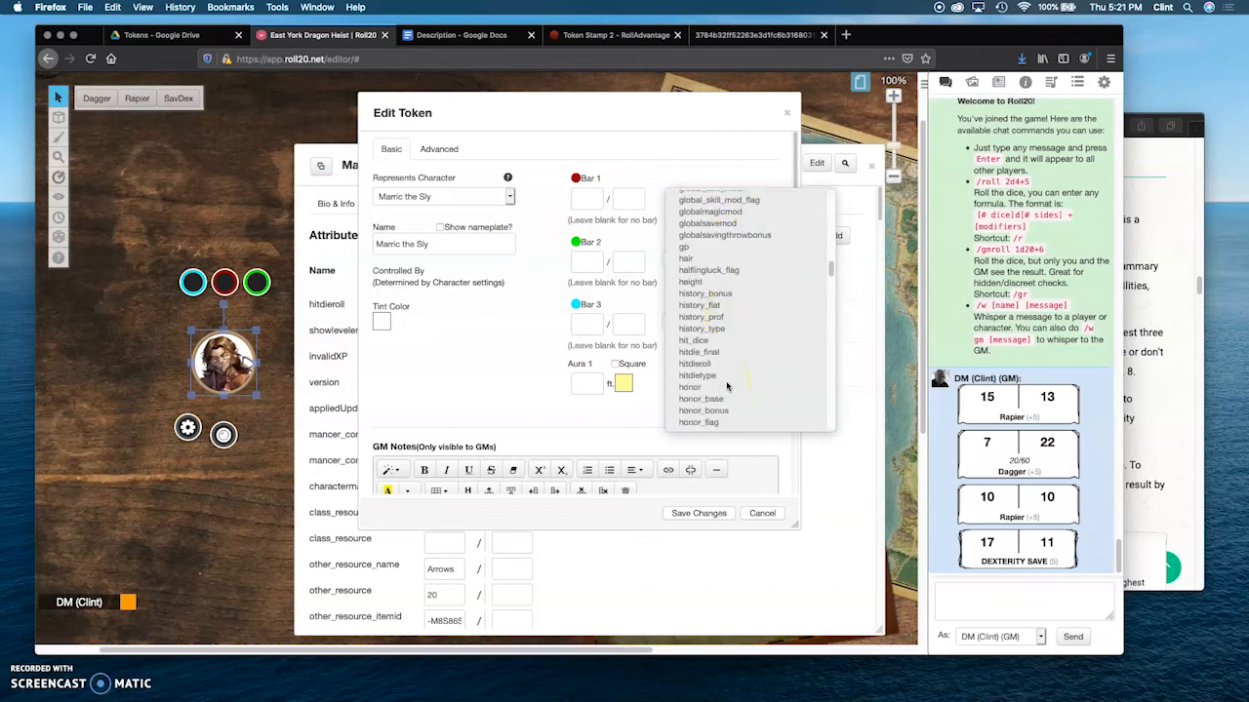
scroll(739, 365, "down", 4)
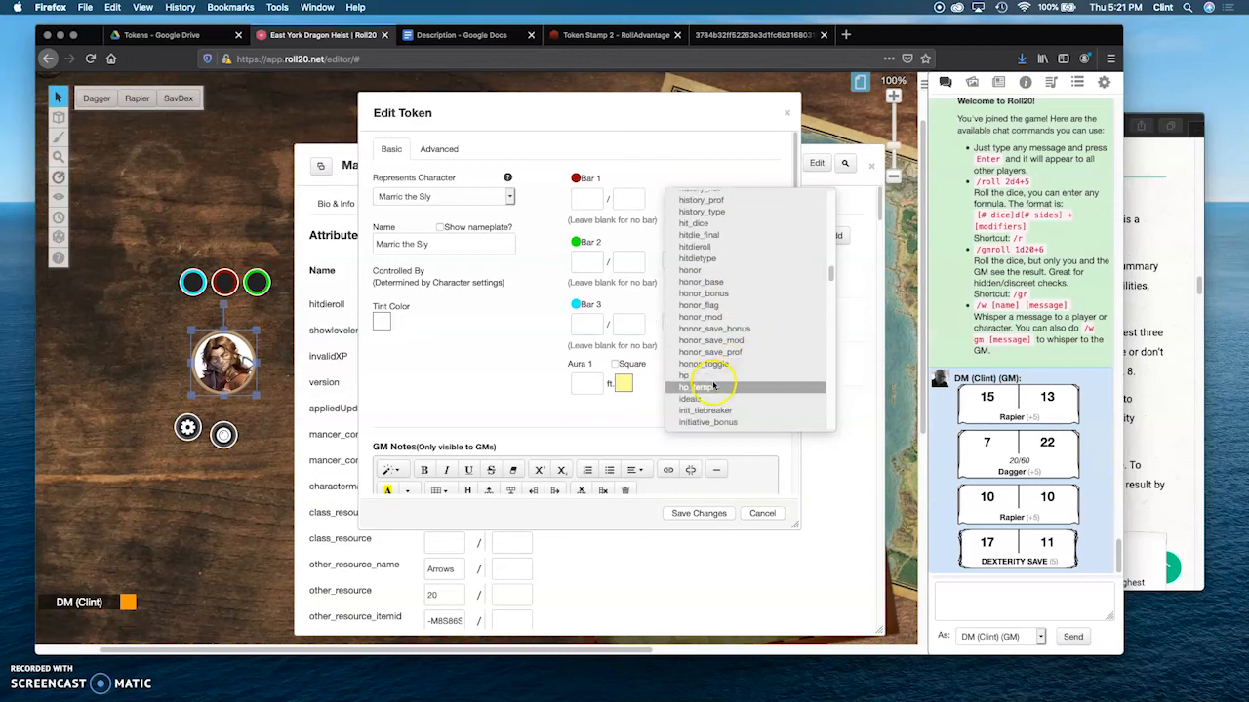
left_click(709, 382)
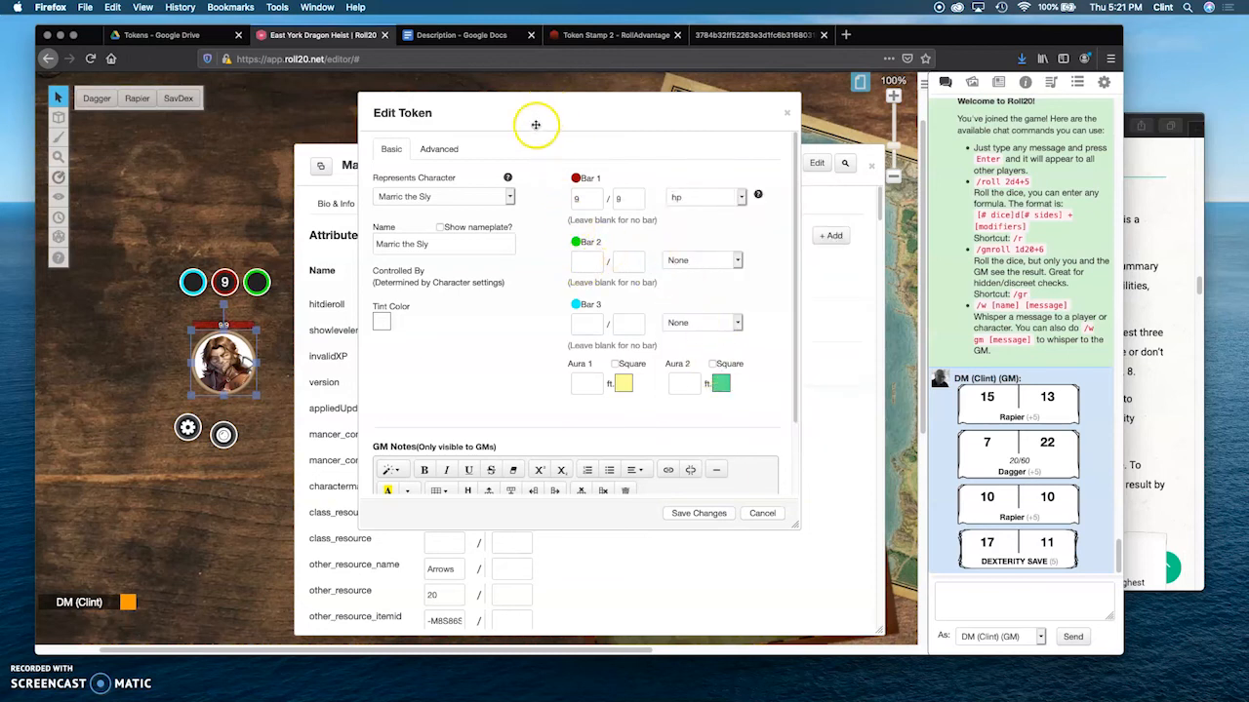
Step: Move the token settings window clear of the token and link Bar 2 to the ac attribute
left_click_drag(549, 105, 722, 110)
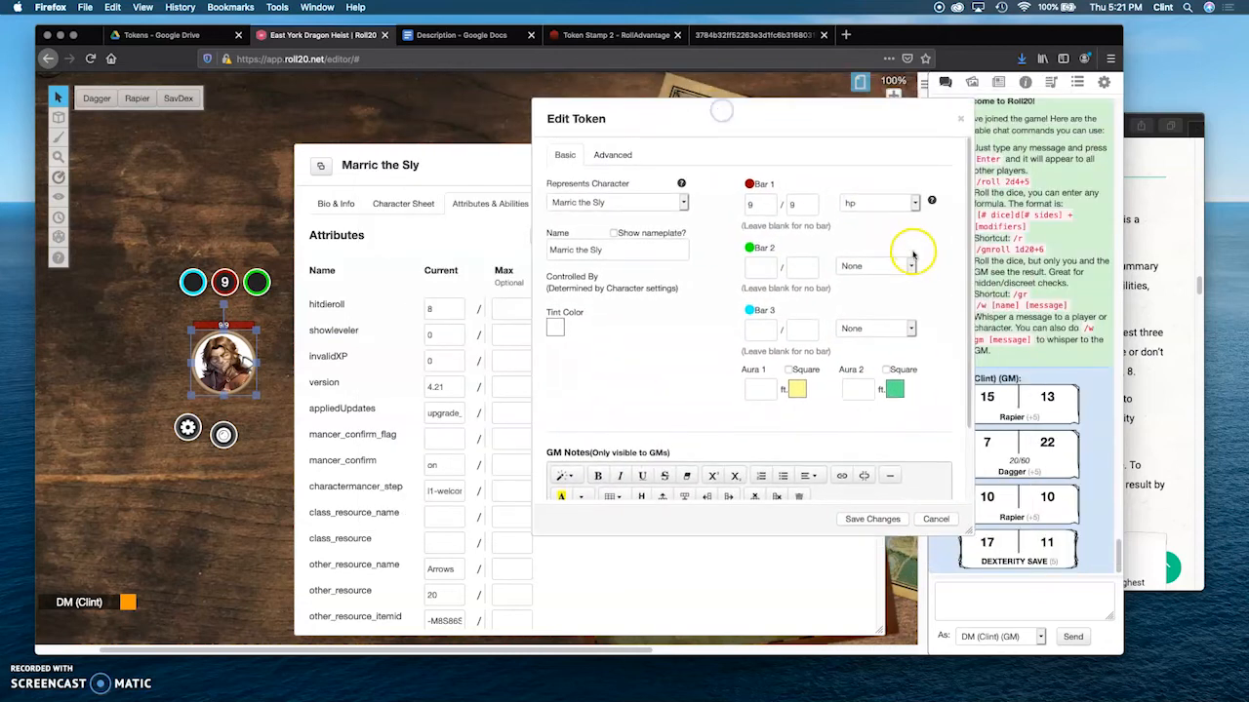
left_click(911, 265)
left_click(890, 270)
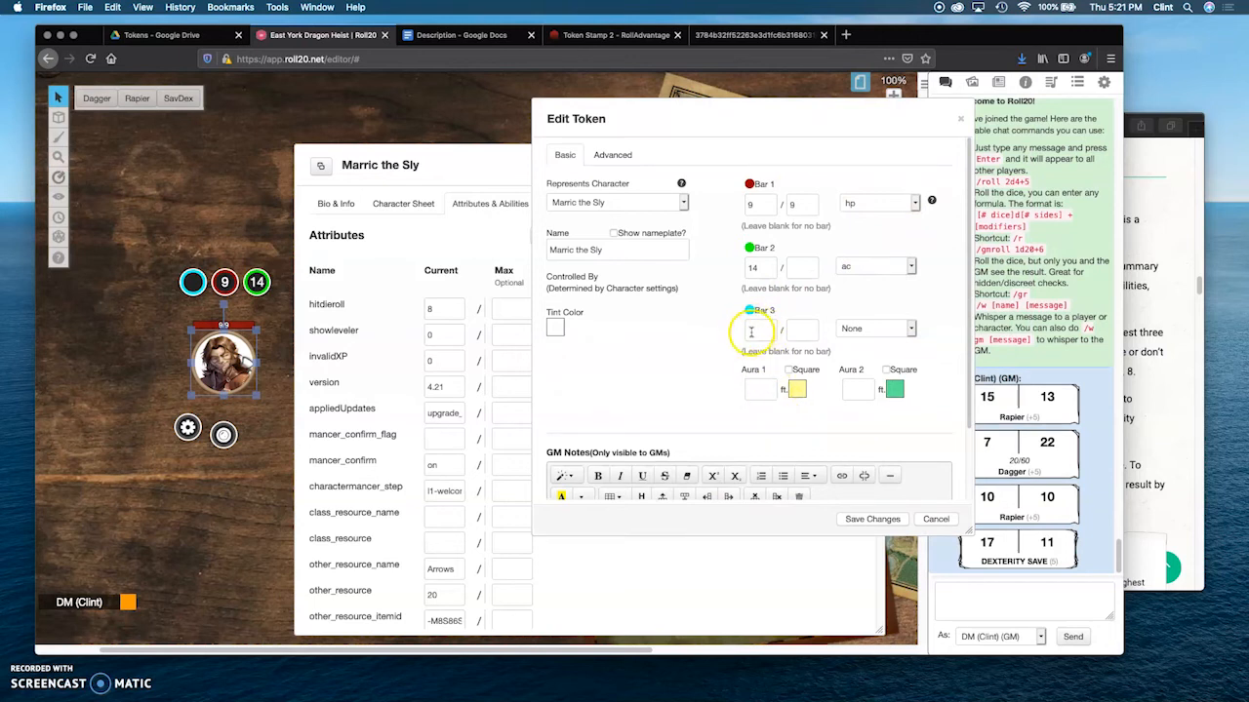
Step: Look up passive perception on the character sheet, set the token's Bar 3 to 12 and save the token changes
left_click(400, 203)
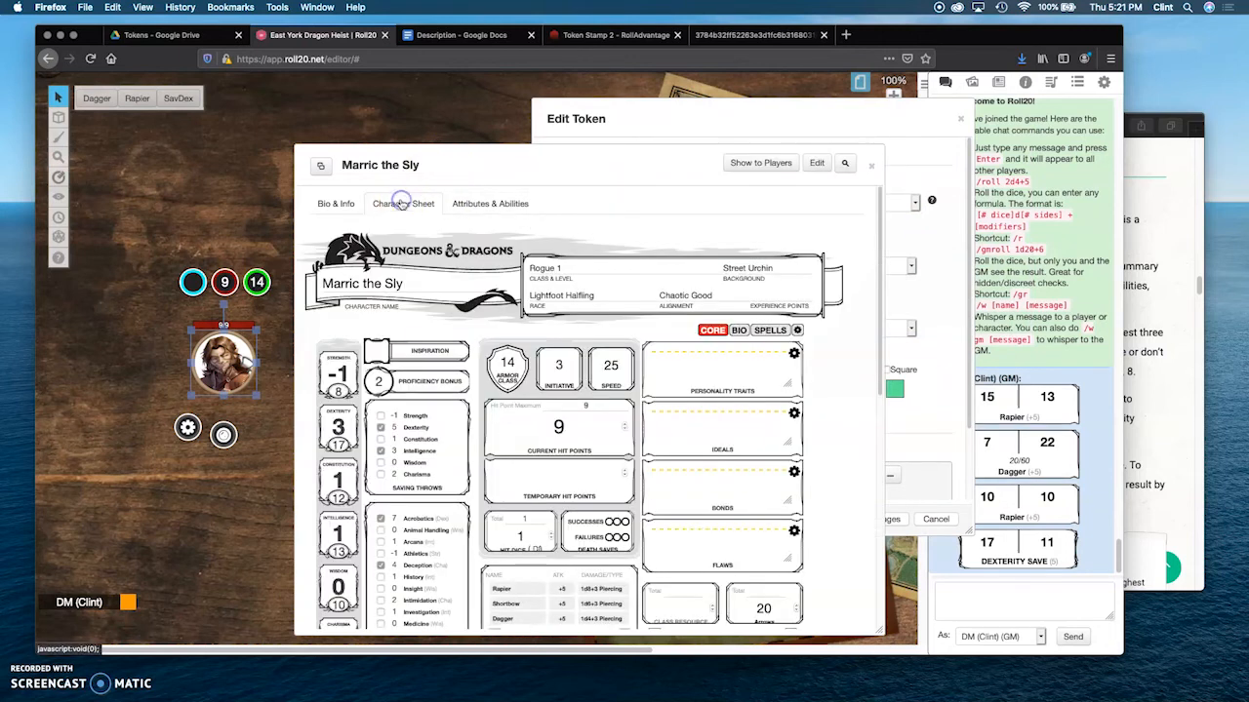
scroll(501, 469, "down", 2)
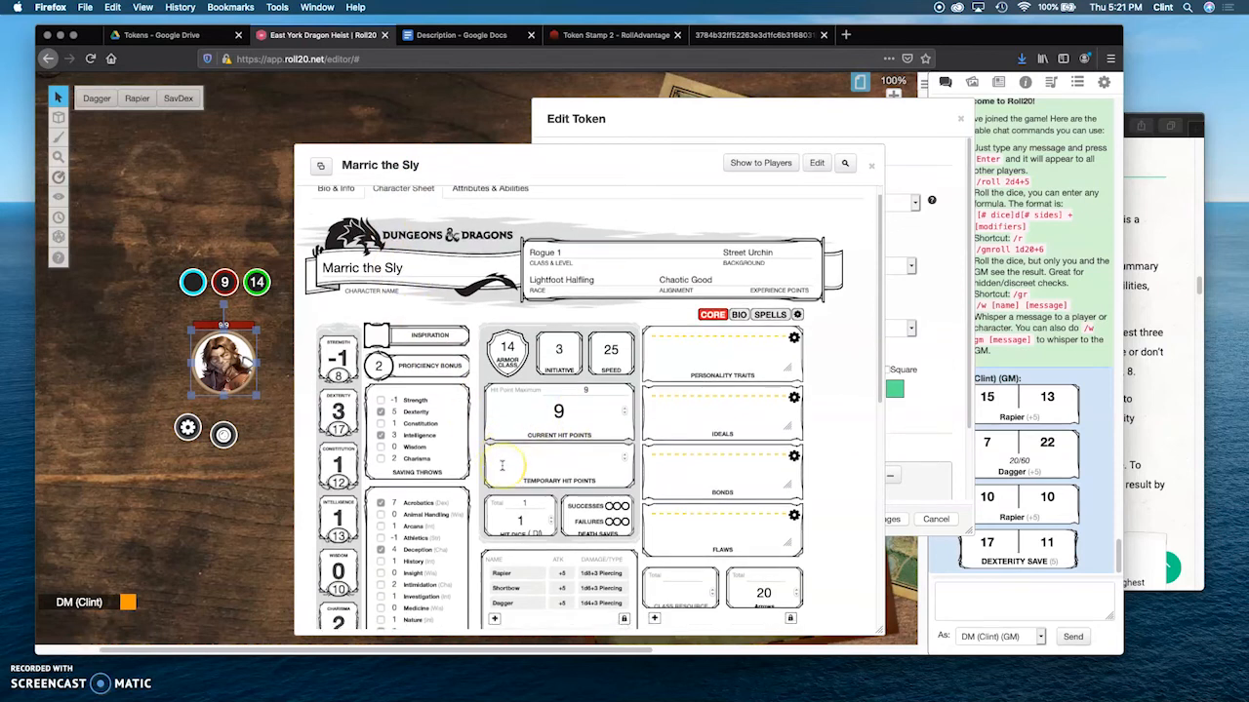
scroll(502, 468, "down", 5)
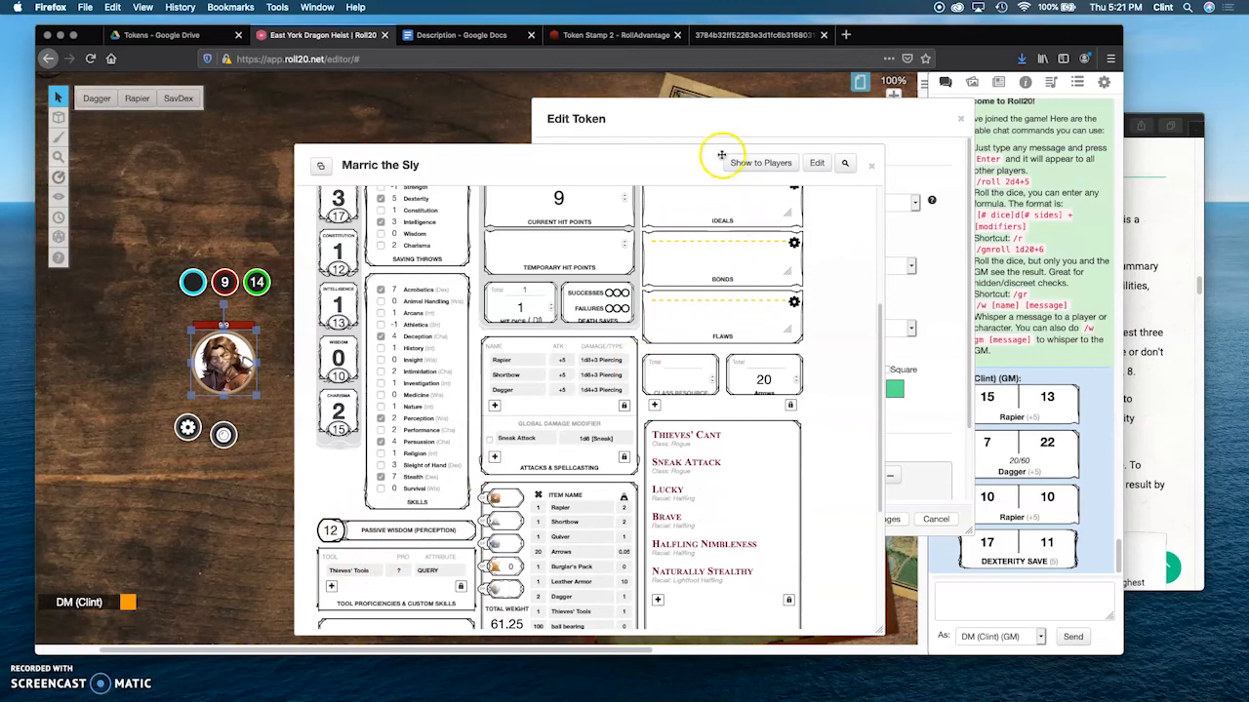
left_click(715, 124)
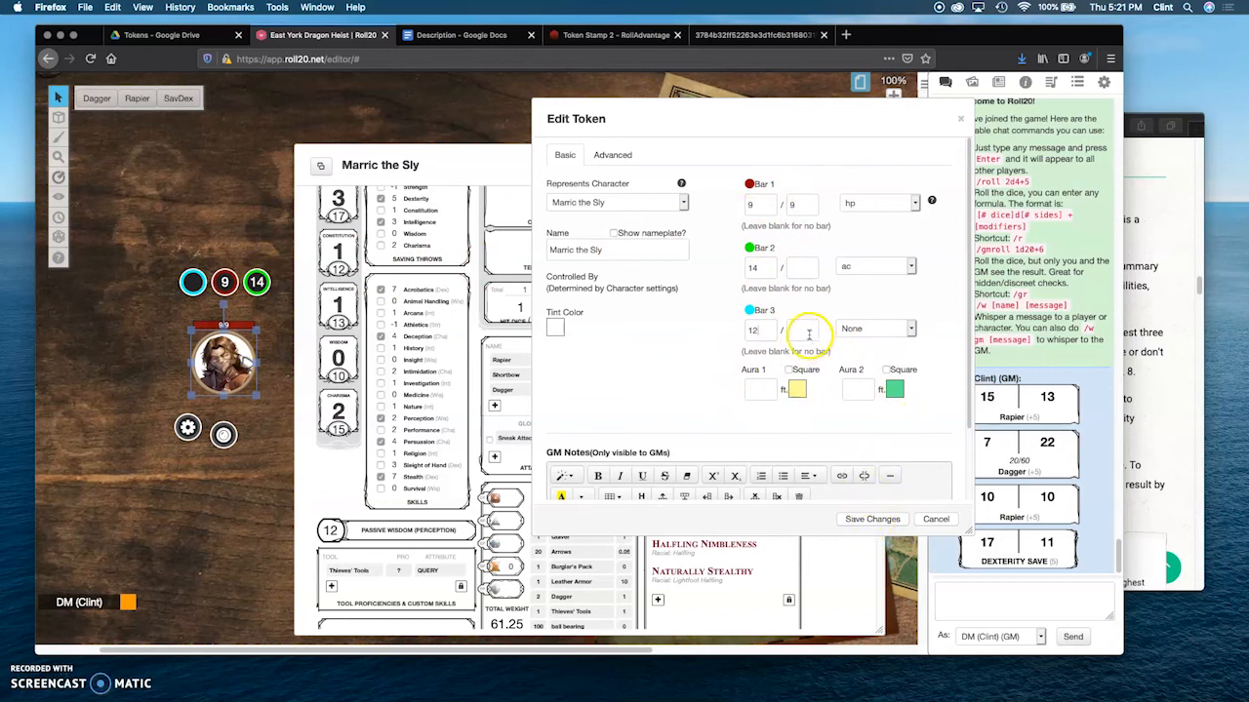
left_click(864, 523)
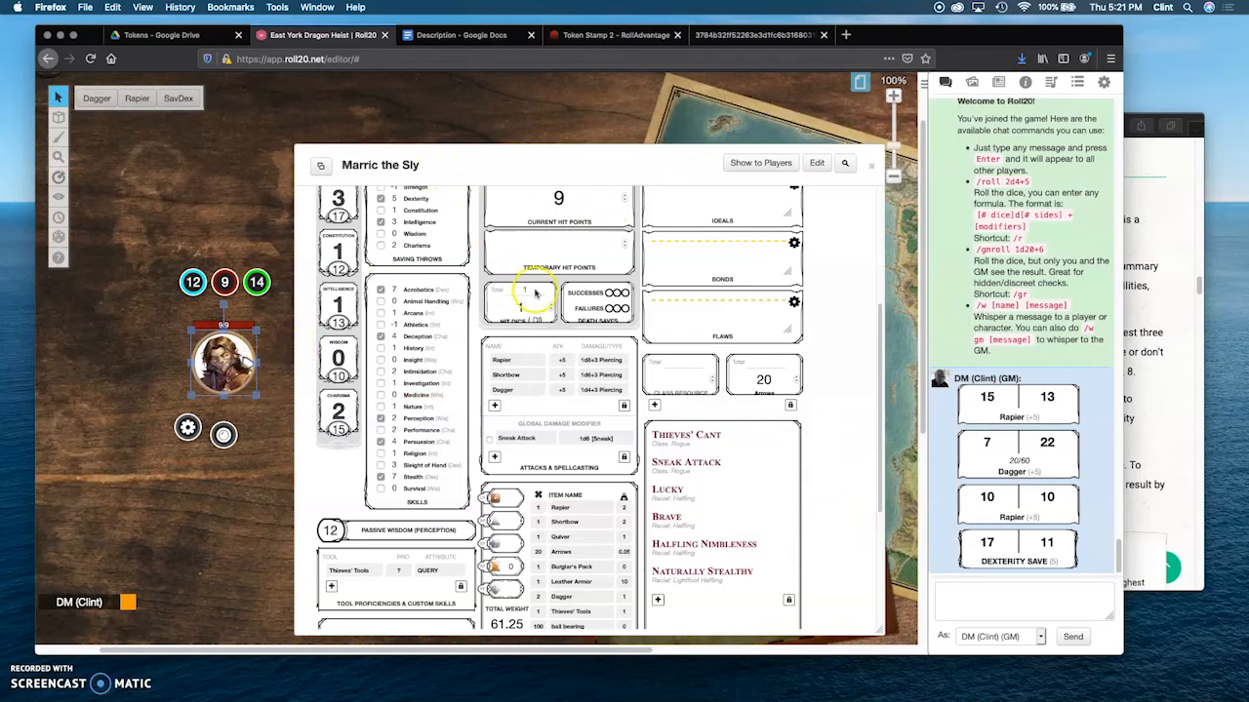
Step: Edit Marric the Sly's character entry, set the selected token as the default token and save the changes
scroll(608, 302, "up", 5)
left_click(354, 204)
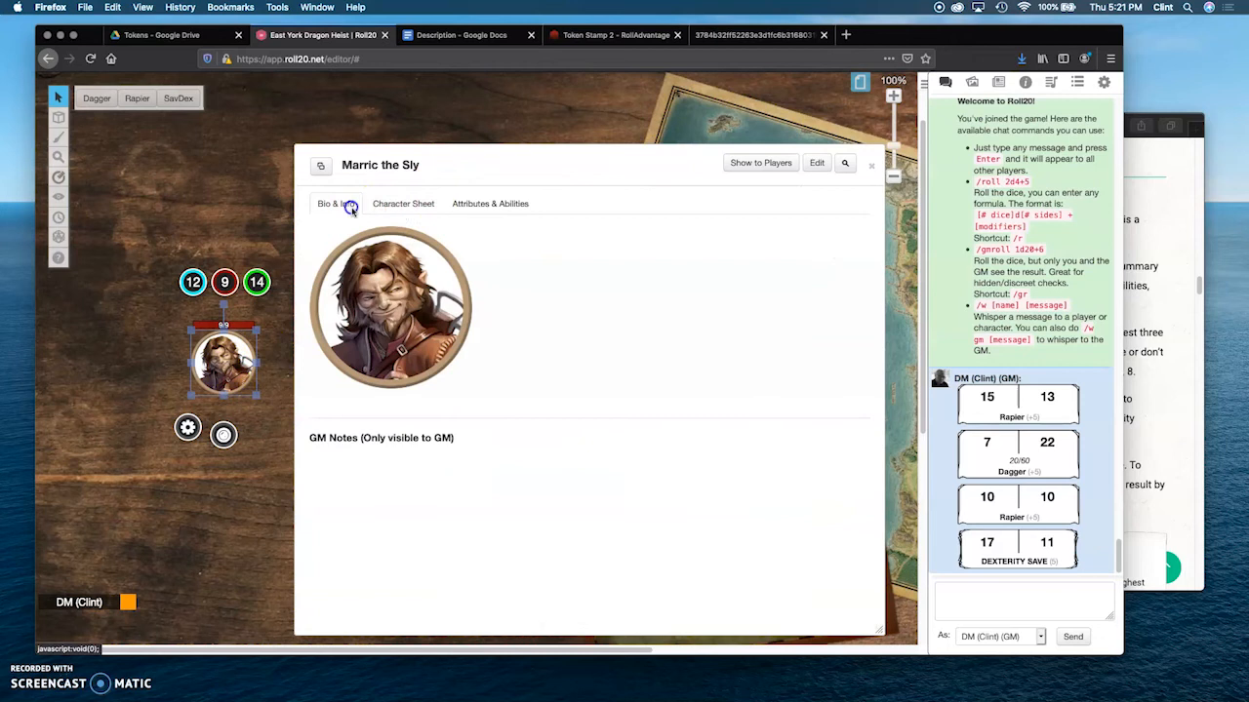
left_click(817, 163)
left_click(418, 400)
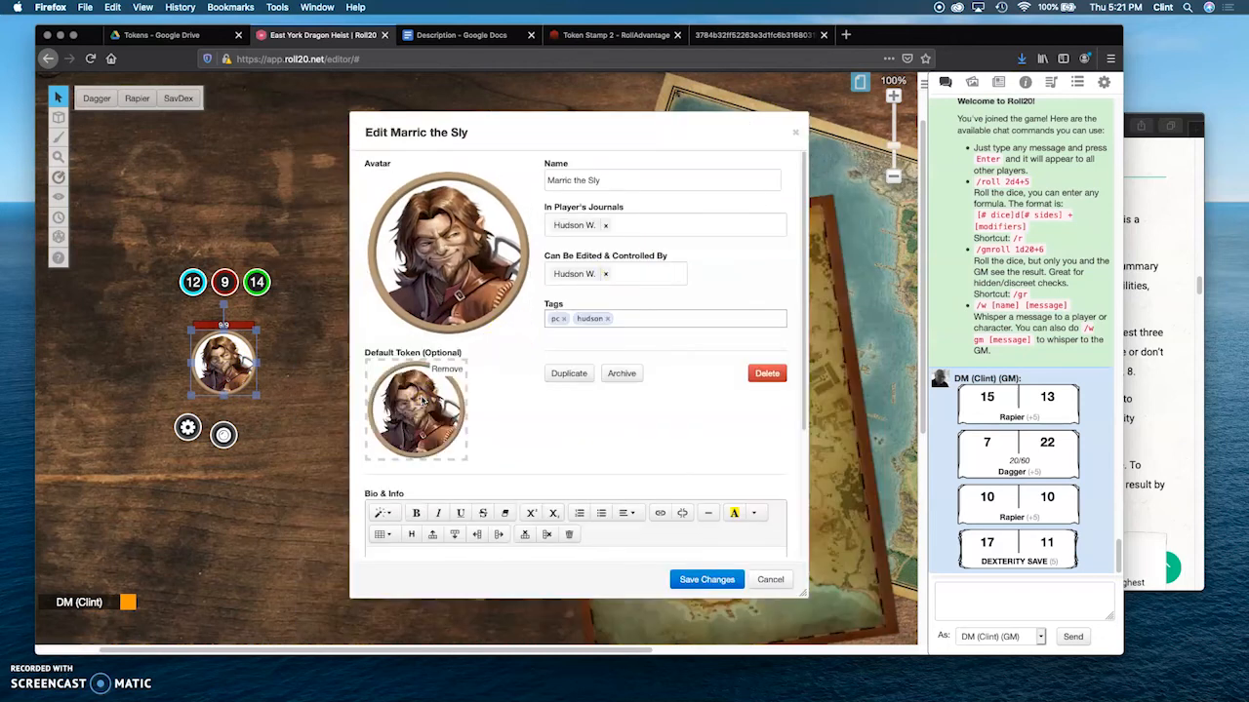
left_click(707, 580)
Step: Close Marric the Sly's character window and delete the character's token from the tabletop
left_click(407, 310)
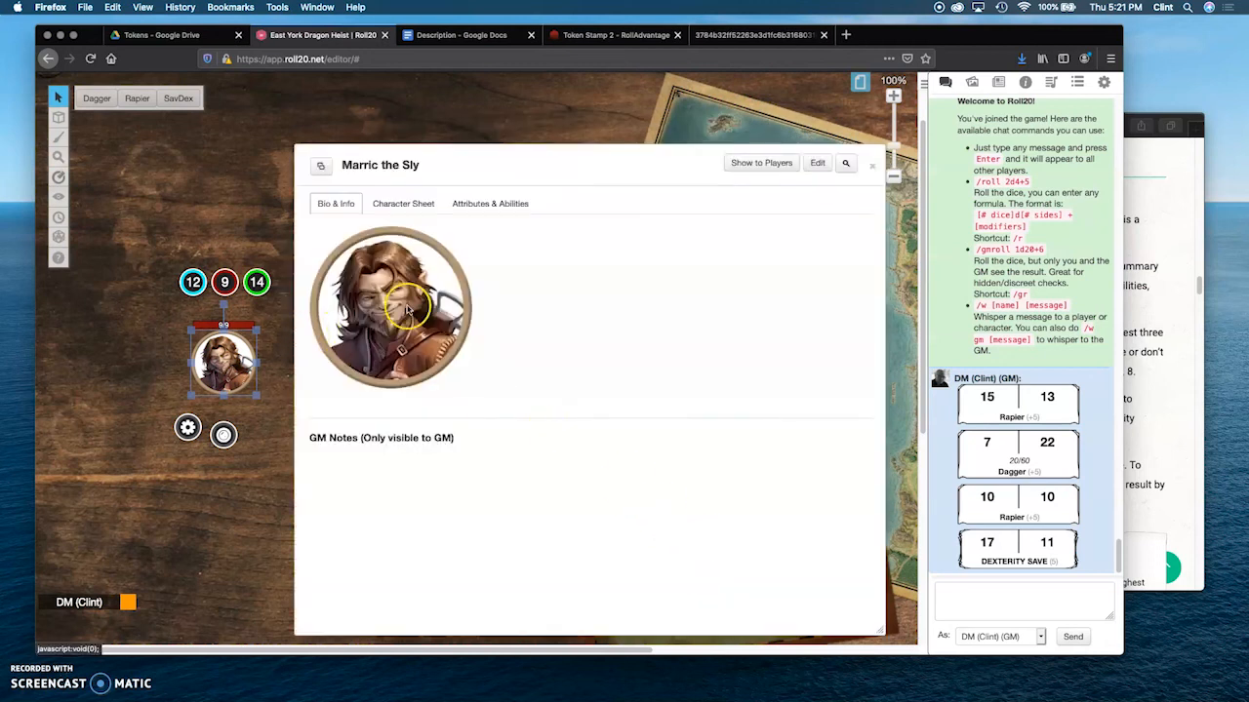
left_click(871, 168)
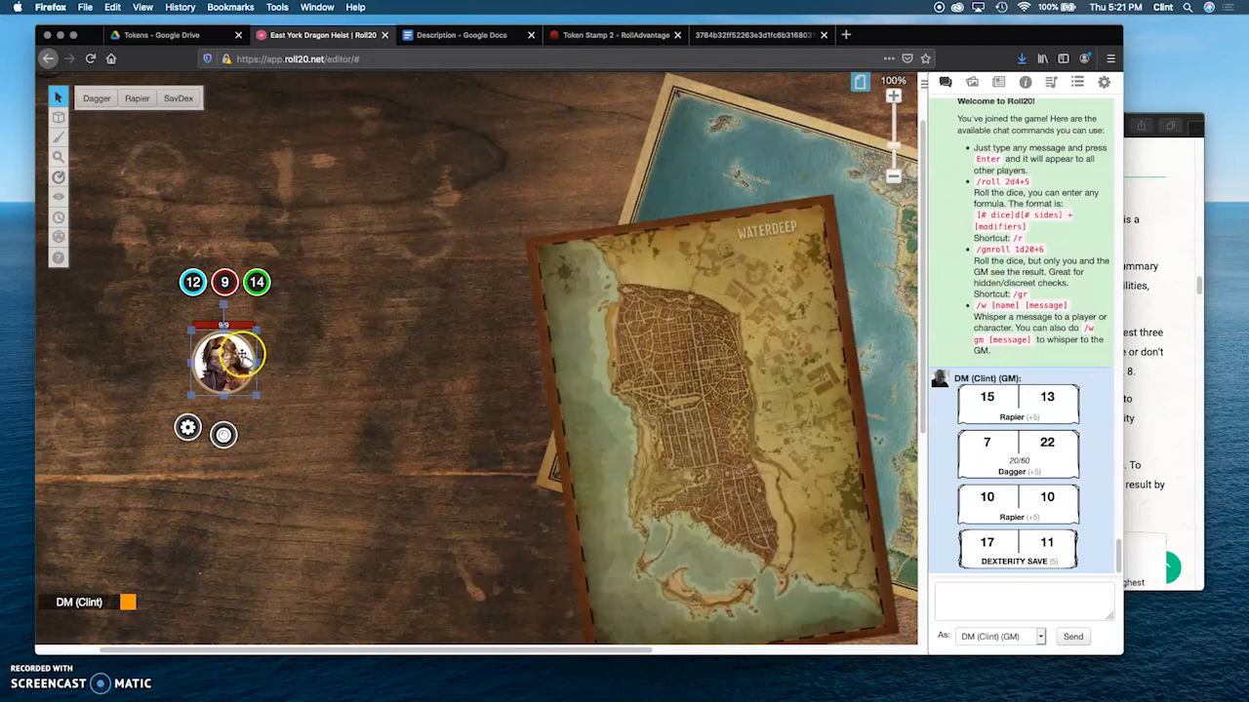
key("Delete")
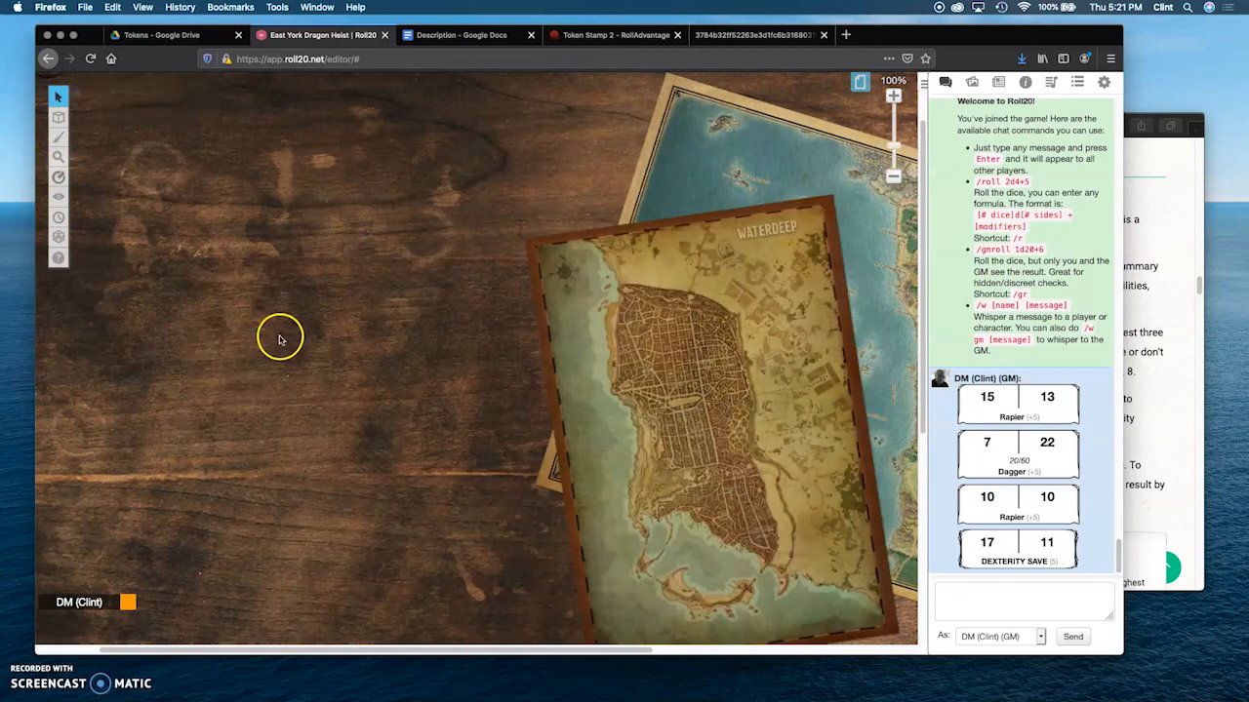
Step: Place Marric the Sly's default token on the tabletop from the journal and roll its Rapier token action
left_click(998, 82)
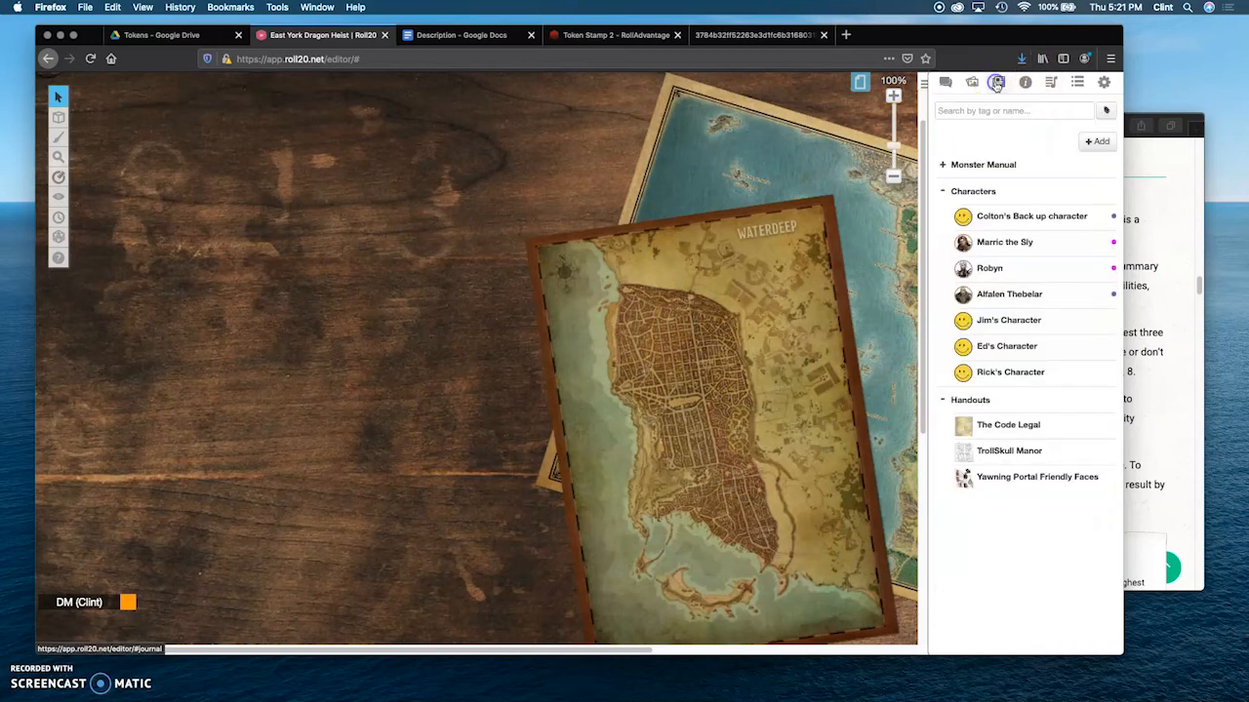
left_click_drag(1005, 244, 388, 291)
left_click(402, 295)
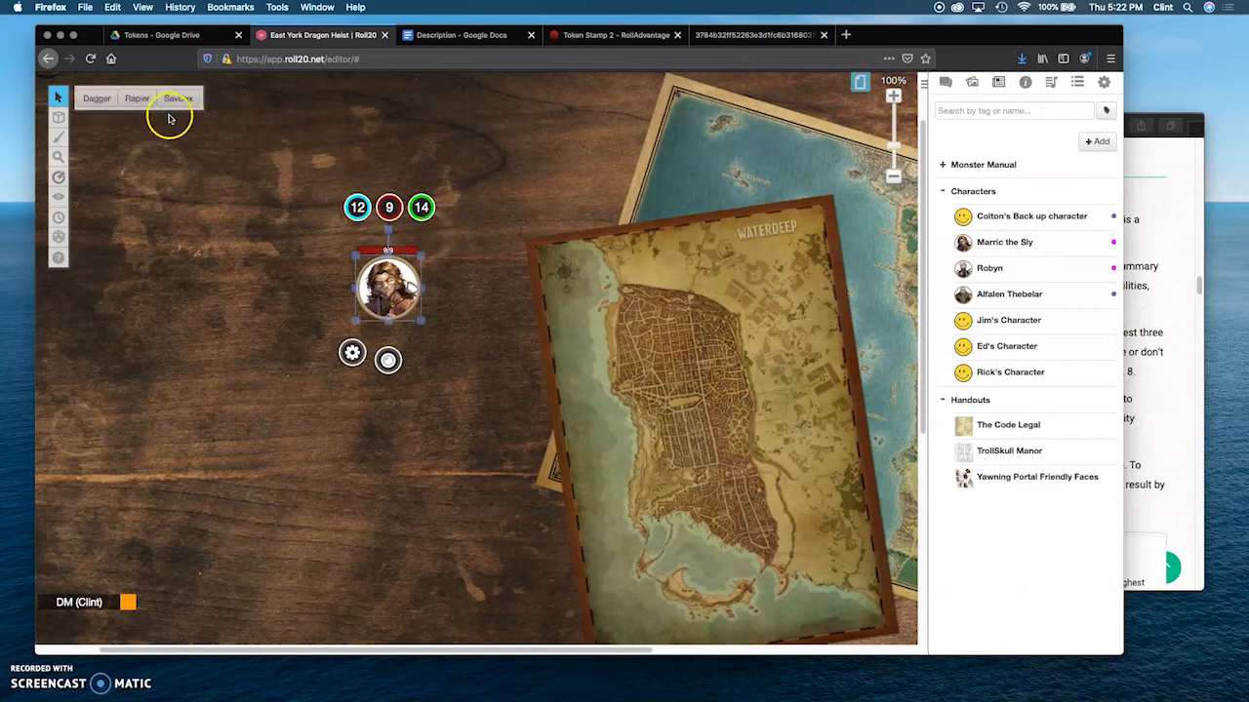
left_click(135, 100)
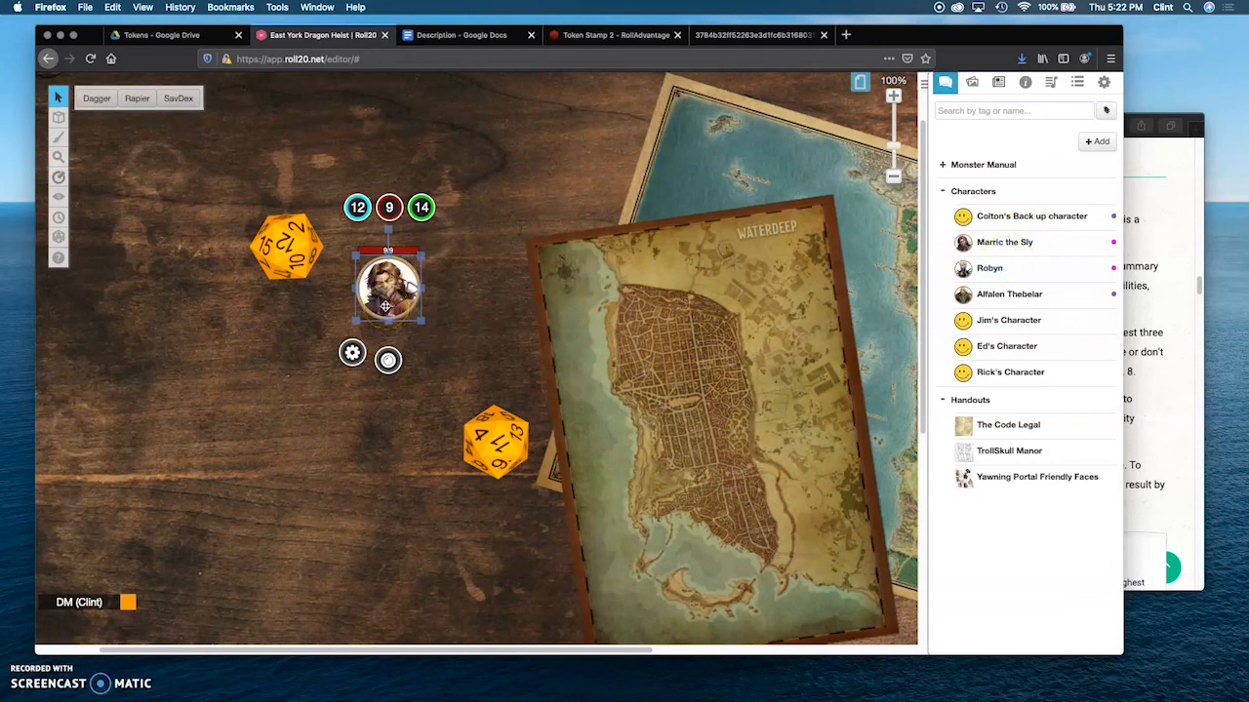
Step: Replace Marric the Sly's token on the tabletop with Robyn's token and roll Robyn's SavWis token action
key("Delete")
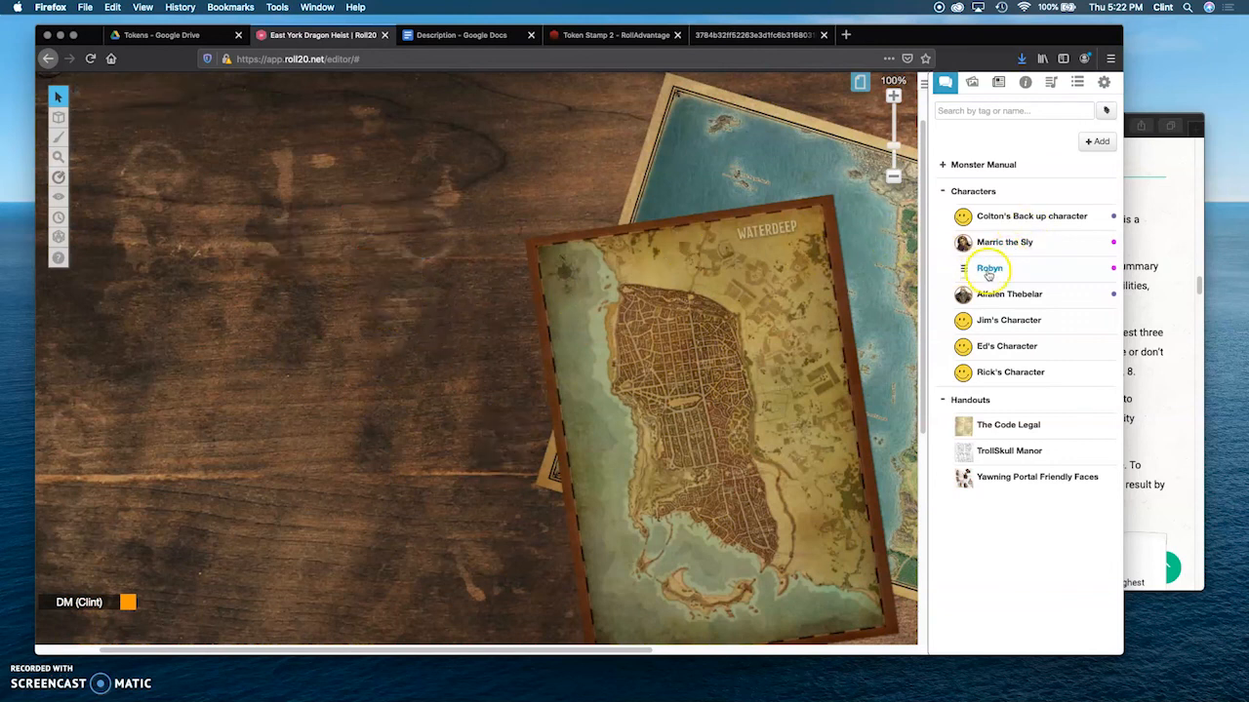
left_click_drag(890, 309, 283, 321)
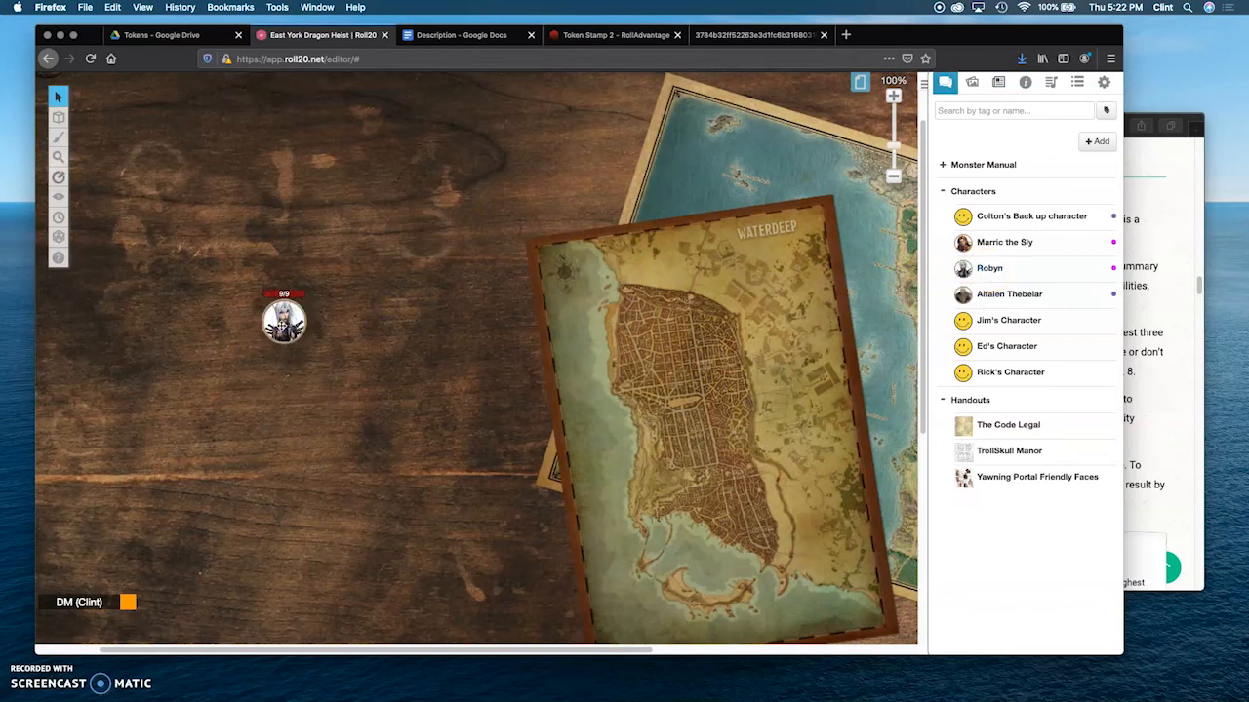
left_click(282, 328)
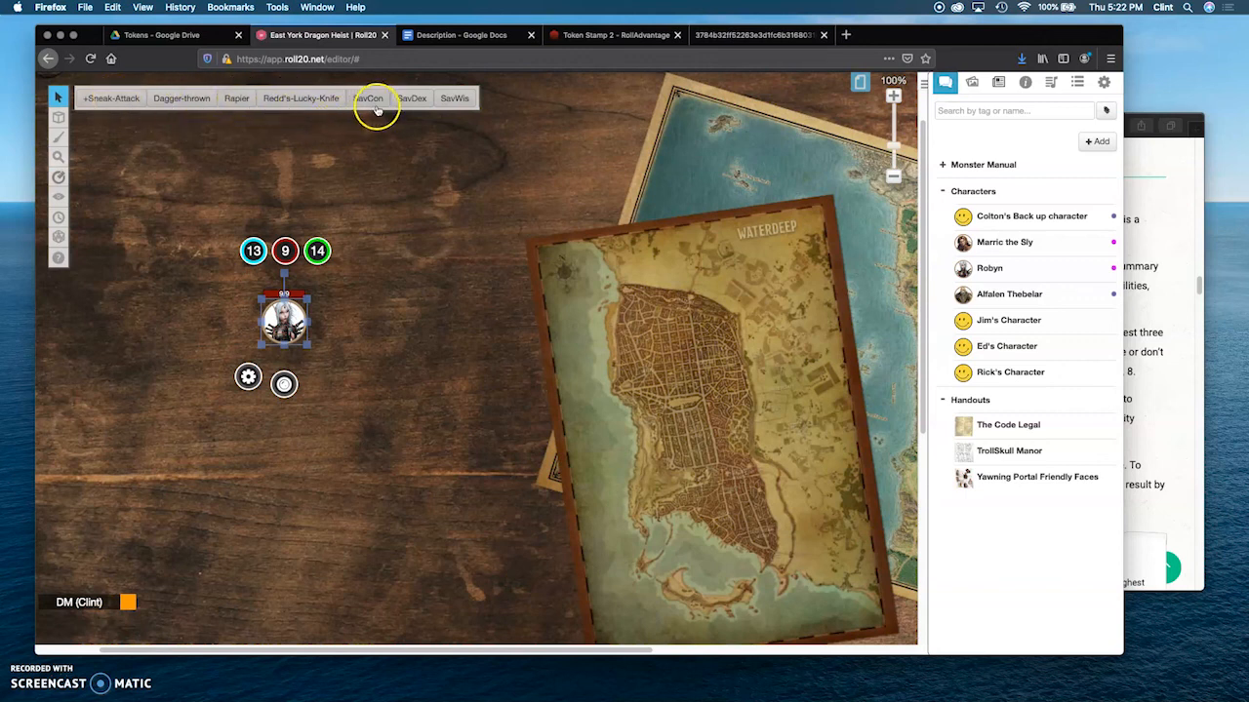
left_click(449, 101)
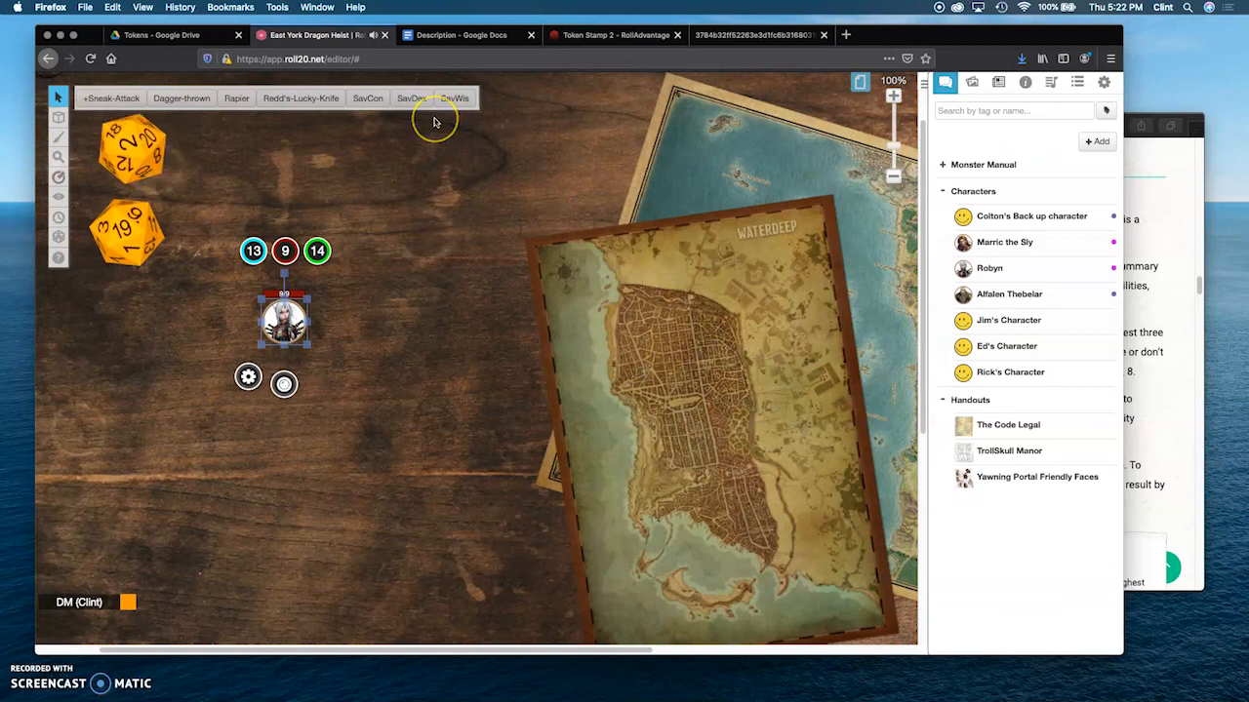